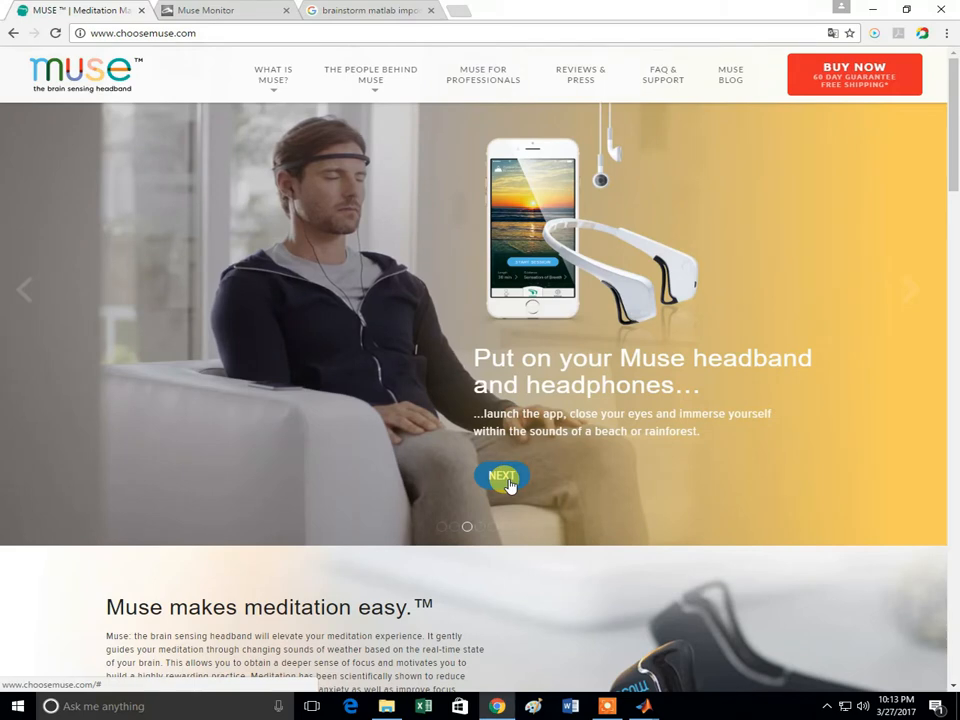
Switch from the Muse website to the Brainstorm figures and advance the EEG recording in time to watch activity on the 3D cortex
{"action": "left_click", "coordinate": [503, 477]}
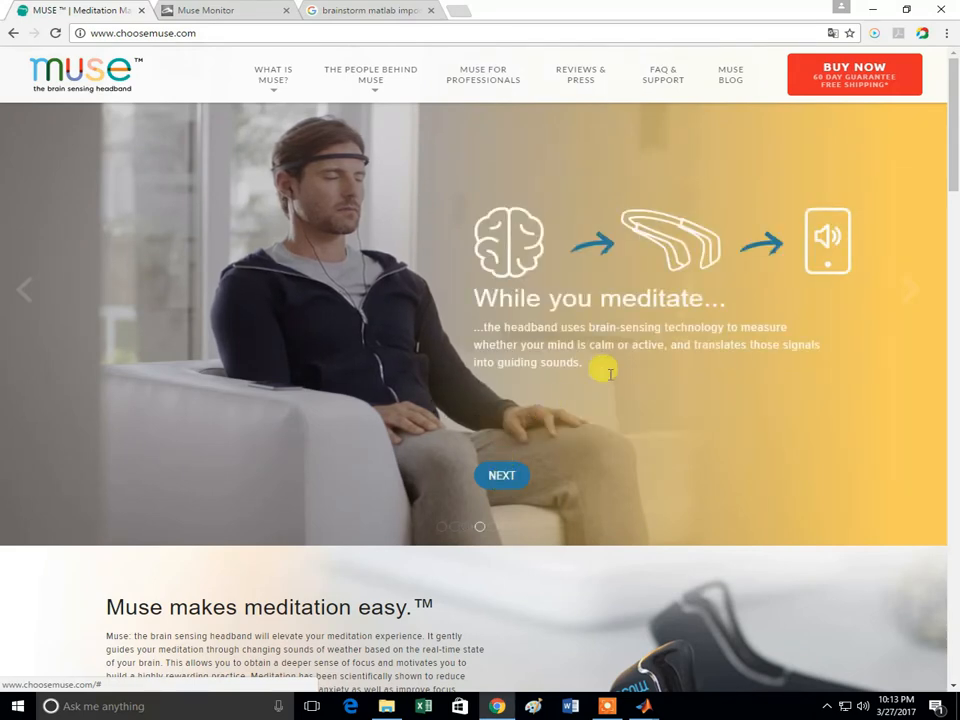
{"action": "left_click", "coordinate": [868, 10]}
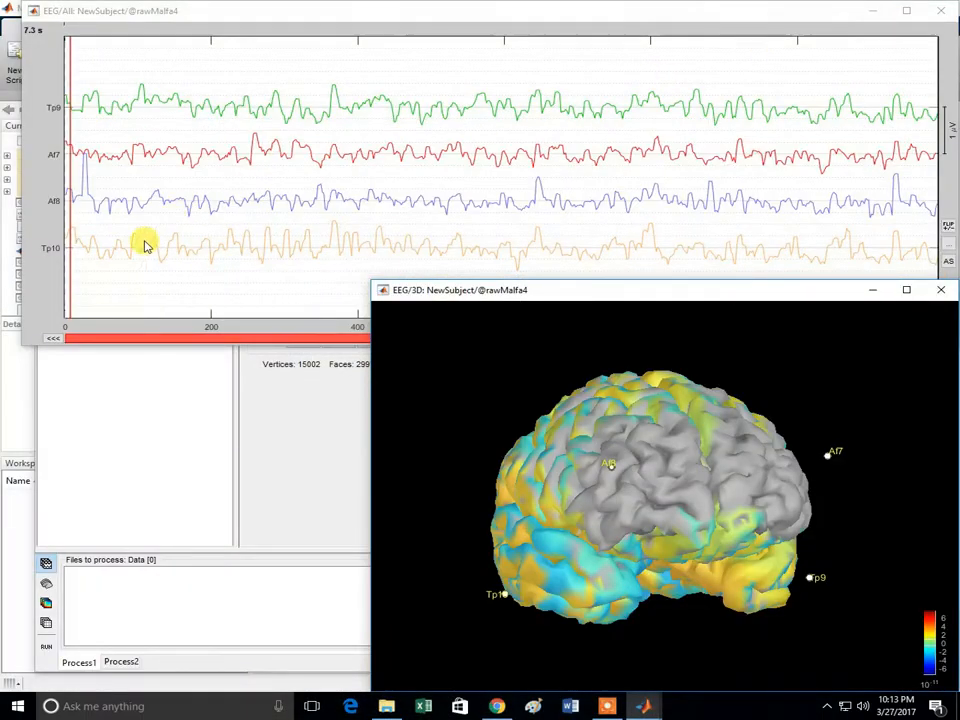
{"action": "key", "text": "Right"}
{"action": "key", "text": "Right"}
{"action": "key", "text": "Right"}
{"action": "key", "text": "Right"}
{"action": "key", "text": "Right"}
{"action": "key", "text": "Right"}
{"action": "key", "text": "Right"}
{"action": "key", "text": "Right"}
{"action": "key", "text": "Right"}
{"action": "key", "text": "Right"}
{"action": "key", "text": "Right"}
{"action": "key", "text": "Right"}
{"action": "key", "text": "Right"}
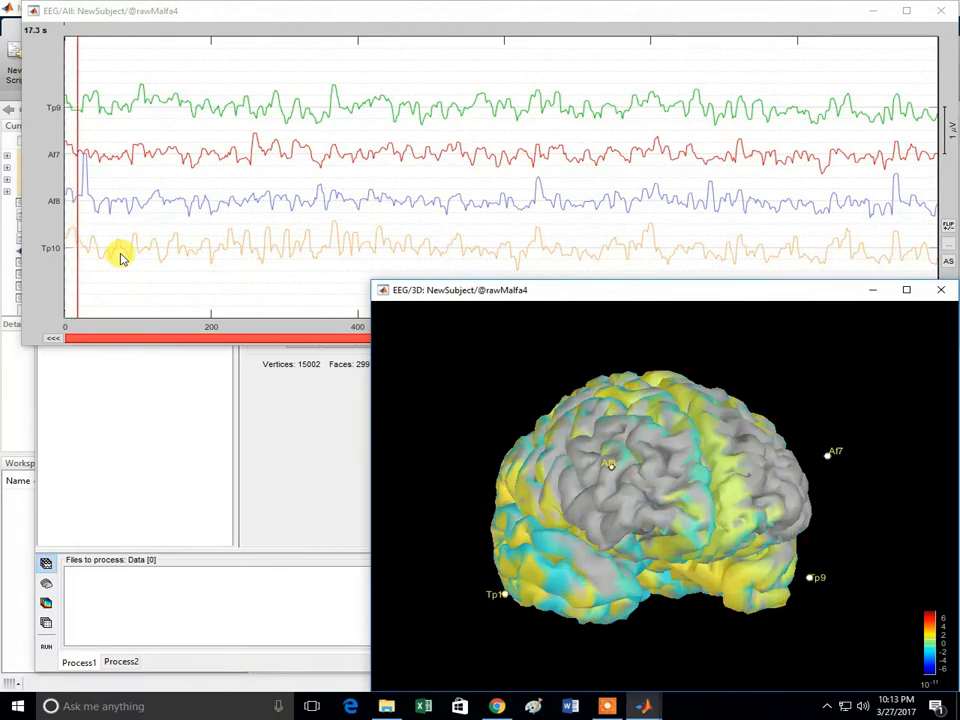
{"action": "key", "text": "Right"}
{"action": "key", "text": "Right"}
{"action": "key", "text": "Right"}
{"action": "key", "text": "Right"}
{"action": "key", "text": "Right"}
{"action": "key", "text": "Right"}
{"action": "key", "text": "Right"}
{"action": "key", "text": "Right"}
{"action": "key", "text": "Right"}
{"action": "key", "text": "Right"}
{"action": "key", "text": "Right"}
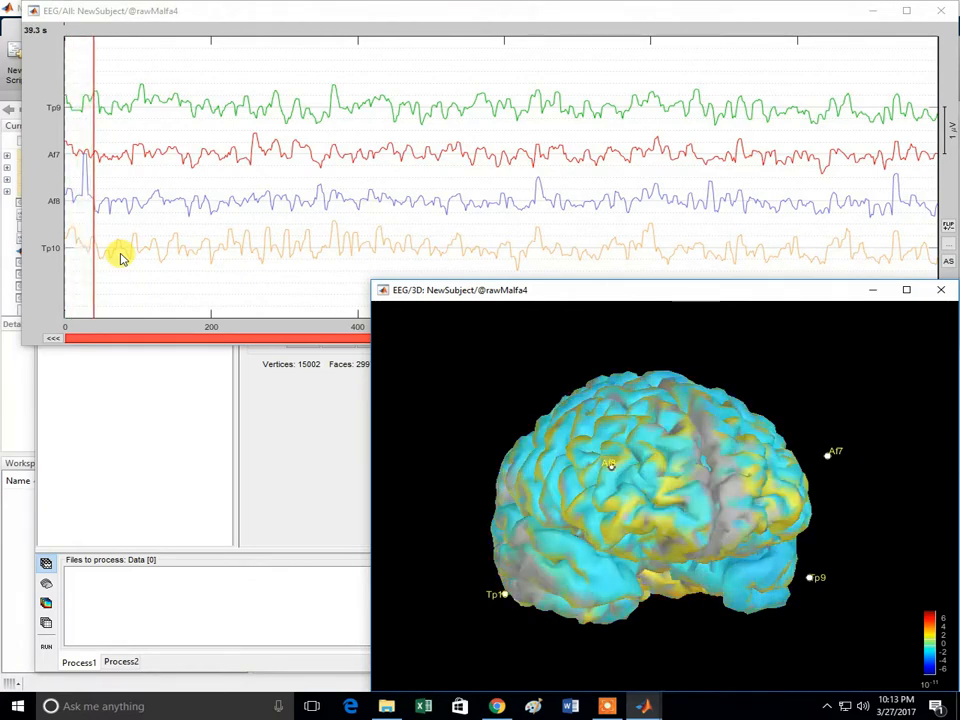
{"action": "key", "text": "Right"}
{"action": "key", "text": "Right"}
{"action": "key", "text": "Right"}
{"action": "key", "text": "Right"}
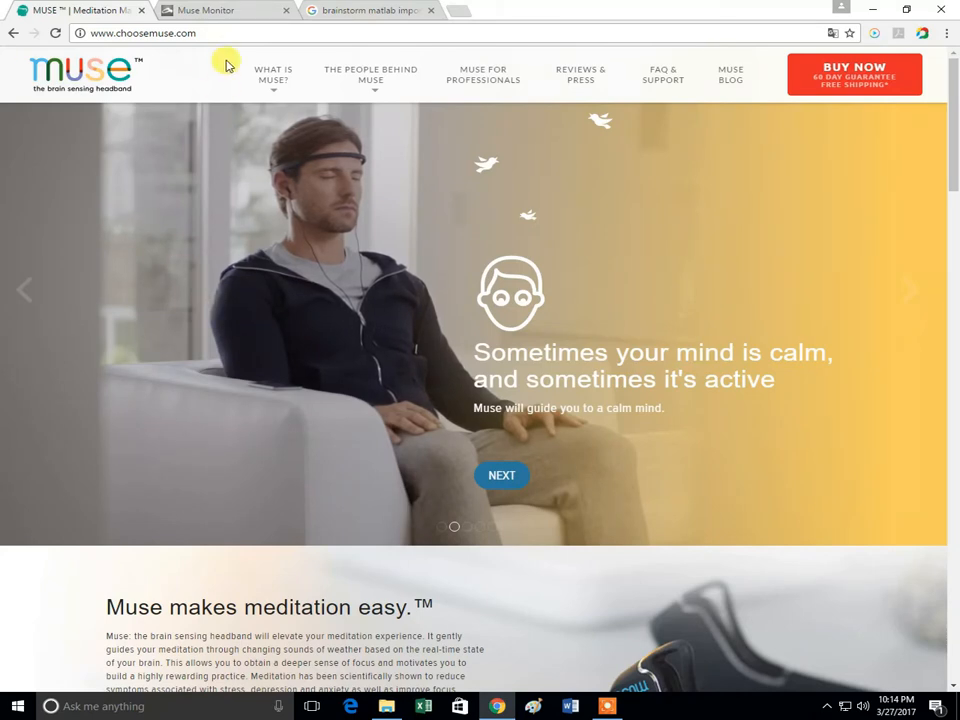
Open the Recording section of the Muse Monitor technical manual and read how recorded files are saved and what data they contain
{"action": "left_click", "coordinate": [222, 13]}
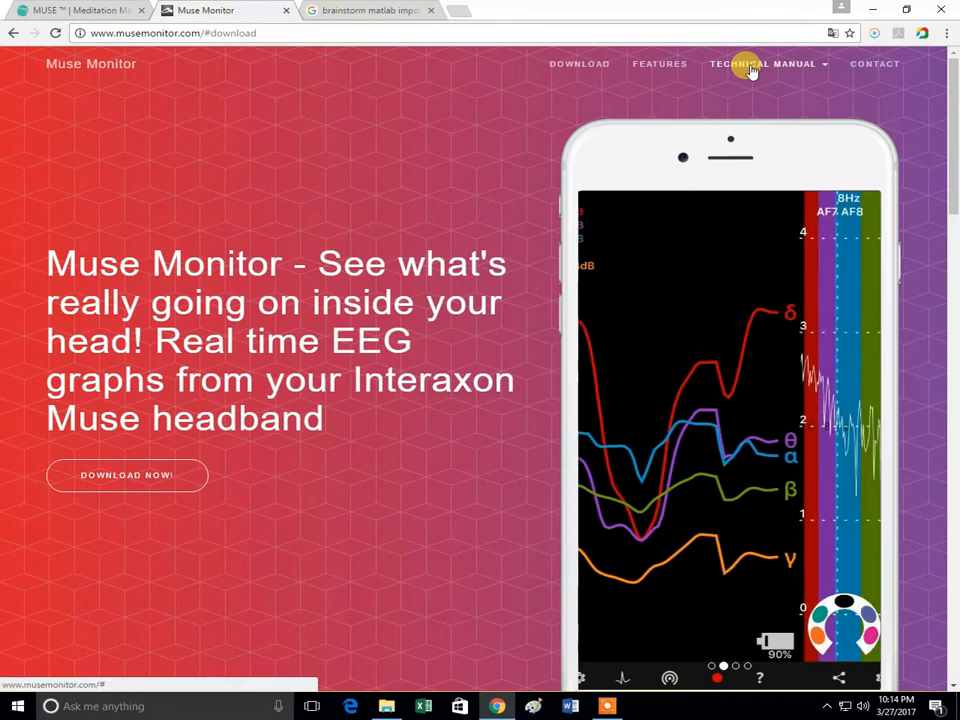
{"action": "left_click", "coordinate": [752, 64]}
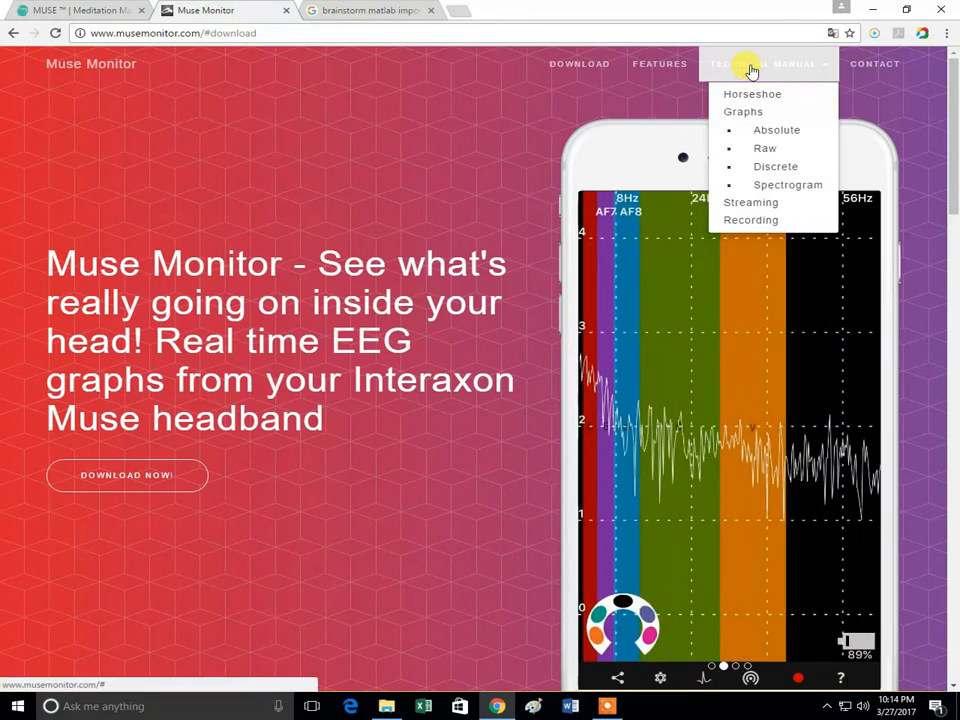
{"action": "left_click", "coordinate": [742, 220]}
{"action": "scroll", "coordinate": [436, 275], "scroll_direction": "up", "scroll_amount": 20}
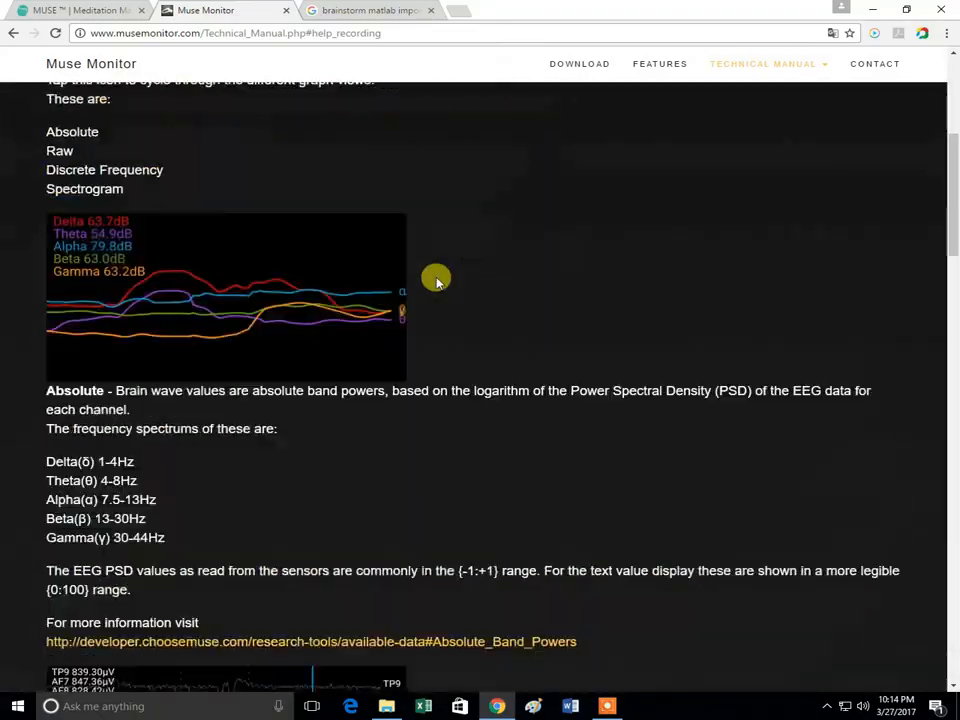
{"action": "scroll", "coordinate": [436, 280], "scroll_direction": "down", "scroll_amount": 20}
{"action": "scroll", "coordinate": [436, 282], "scroll_direction": "down", "scroll_amount": 5}
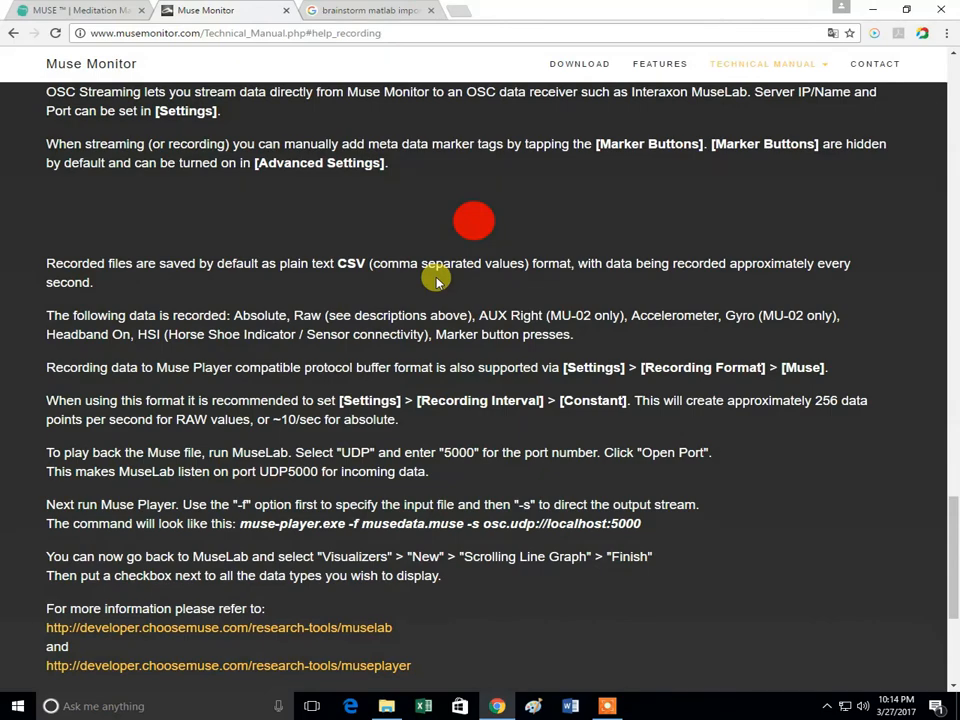
{"action": "scroll", "coordinate": [436, 280], "scroll_direction": "down", "scroll_amount": 3}
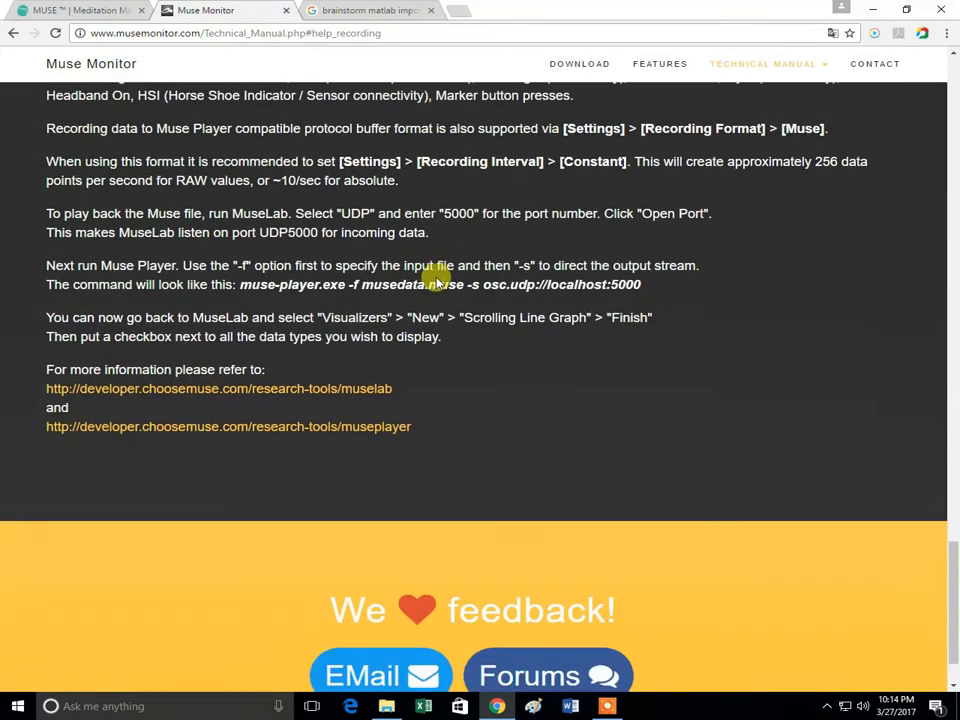
{"action": "scroll", "coordinate": [428, 273], "scroll_direction": "up", "scroll_amount": 3}
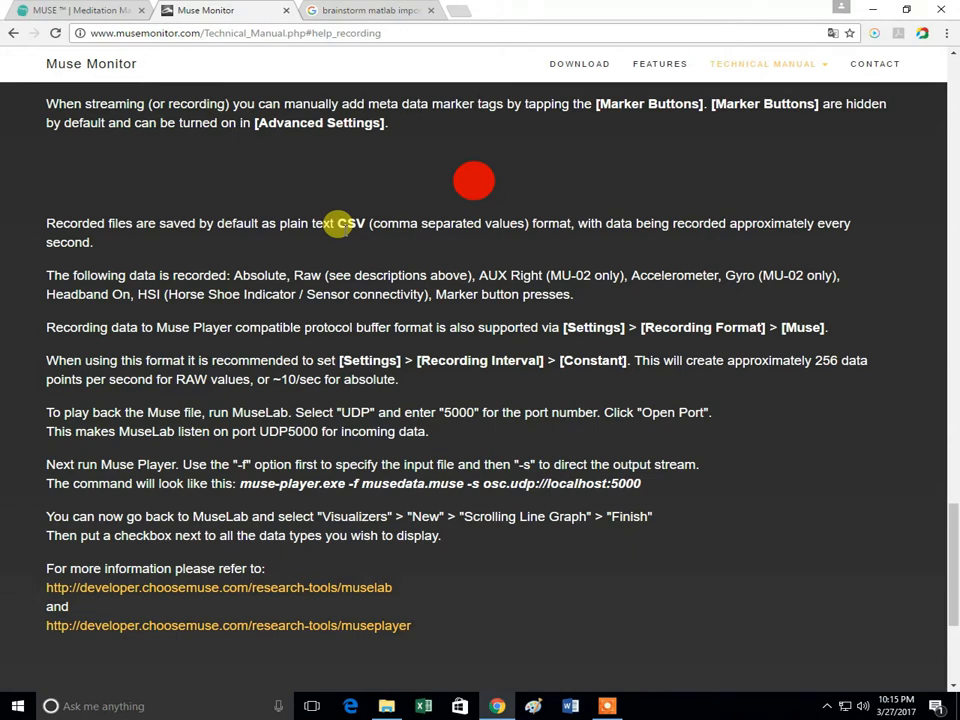
{"action": "scroll", "coordinate": [695, 470], "scroll_direction": "up", "scroll_amount": 1}
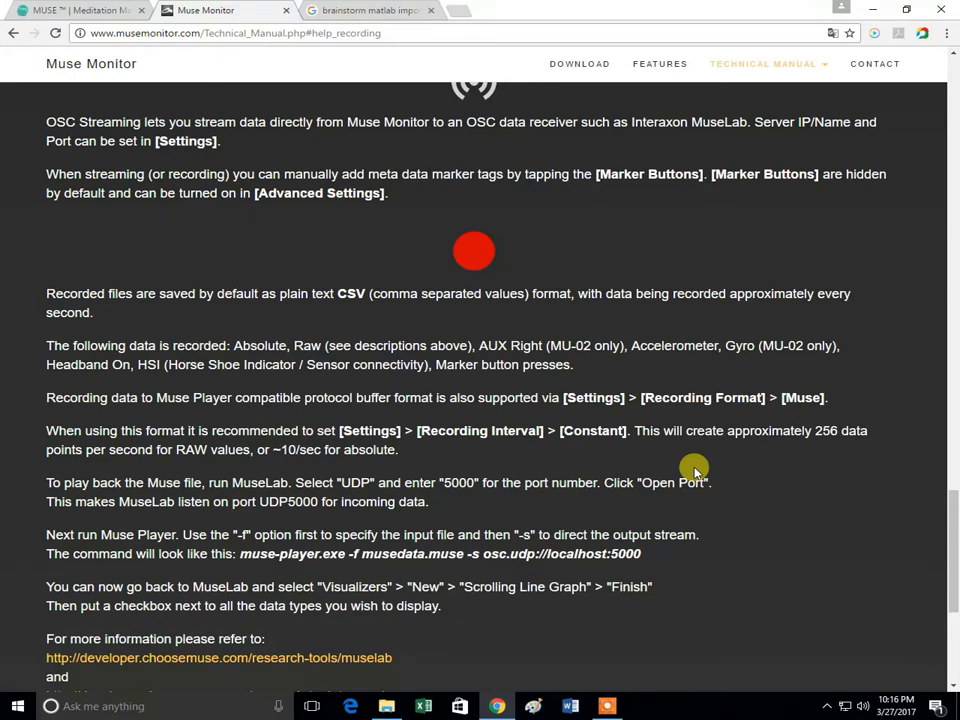
{"action": "left_click", "coordinate": [388, 707]}
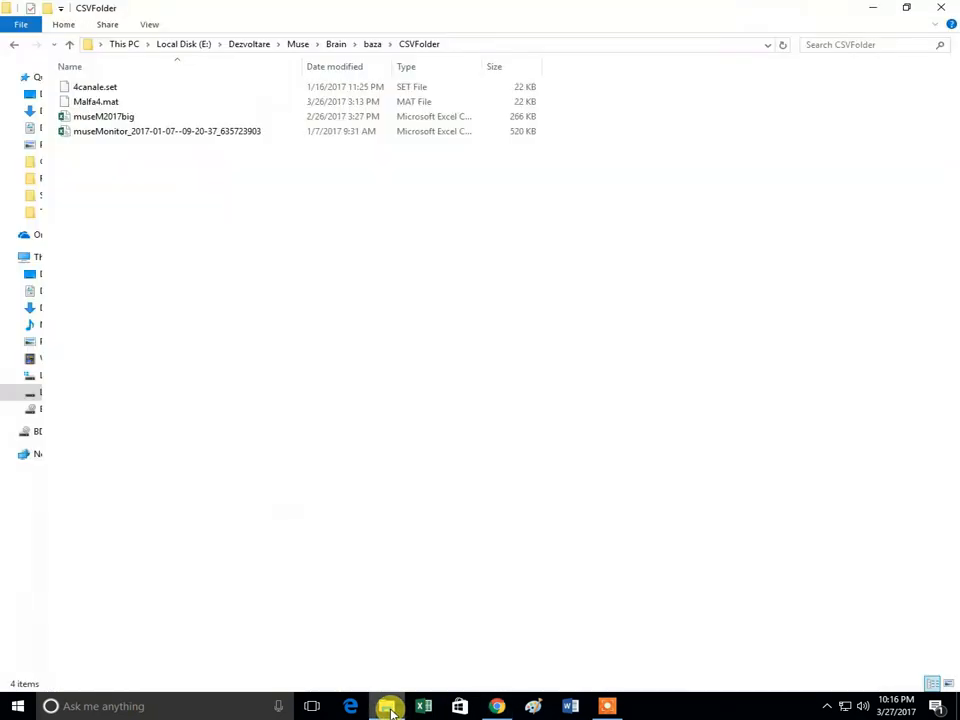
{"action": "double_click", "coordinate": [100, 135]}
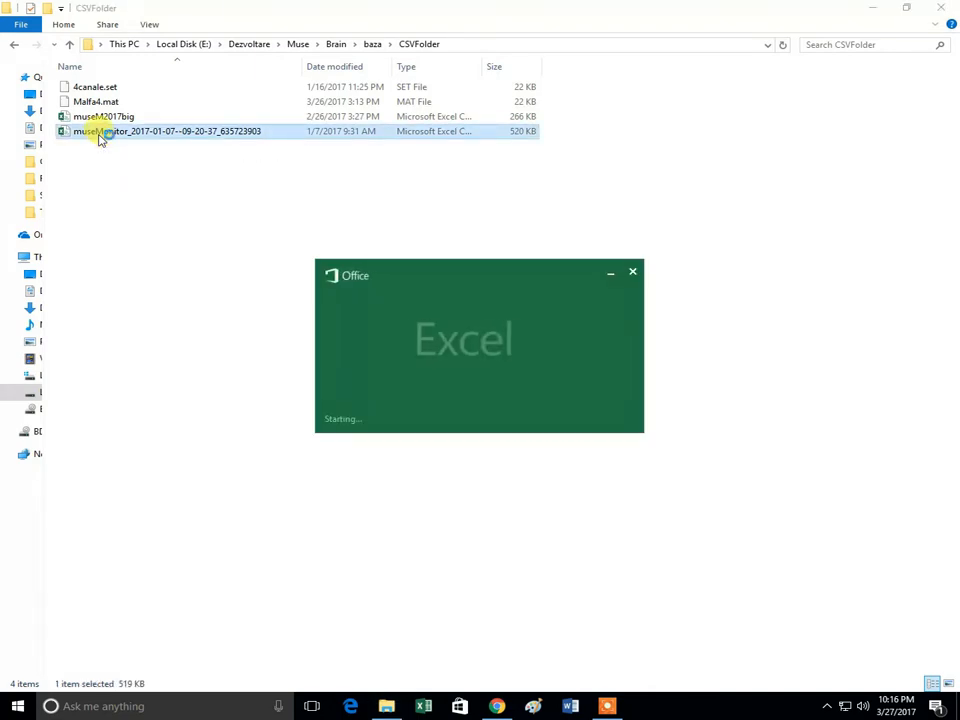
{"action": "left_click", "coordinate": [878, 293]}
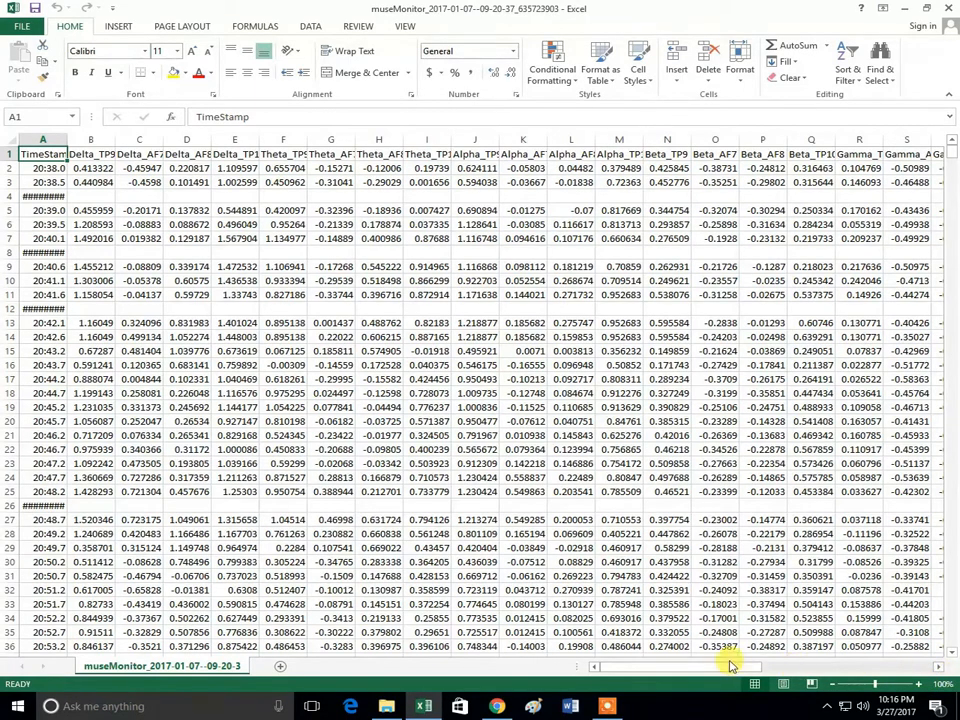
{"action": "left_click_drag", "start_coordinate": [733, 666], "coordinate": [912, 678]}
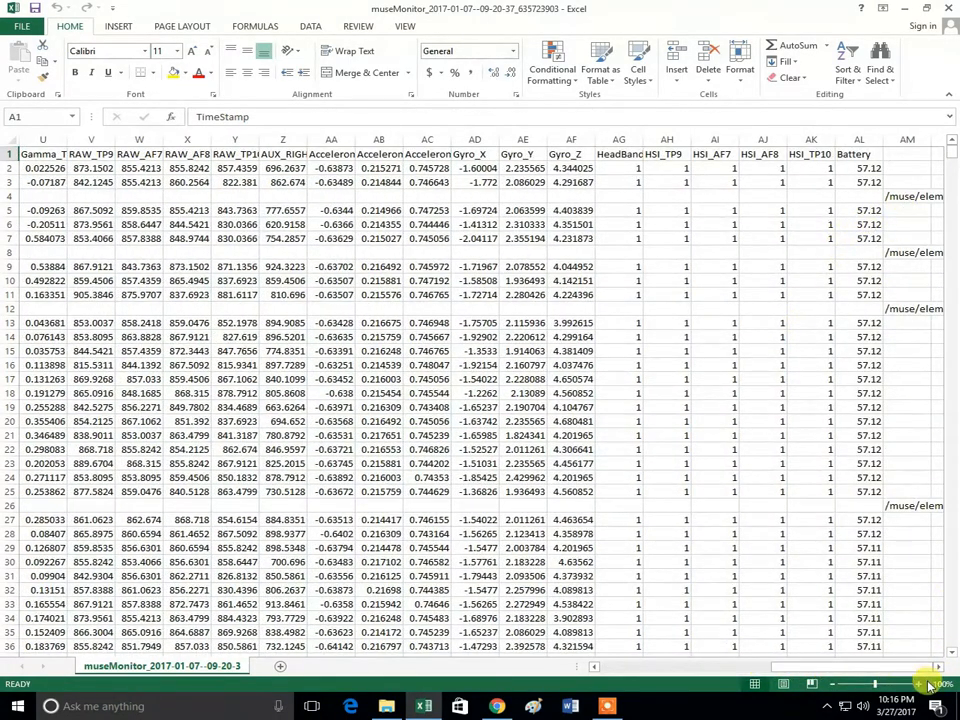
{"action": "left_click", "coordinate": [938, 667]}
{"action": "double_click", "coordinate": [938, 667]}
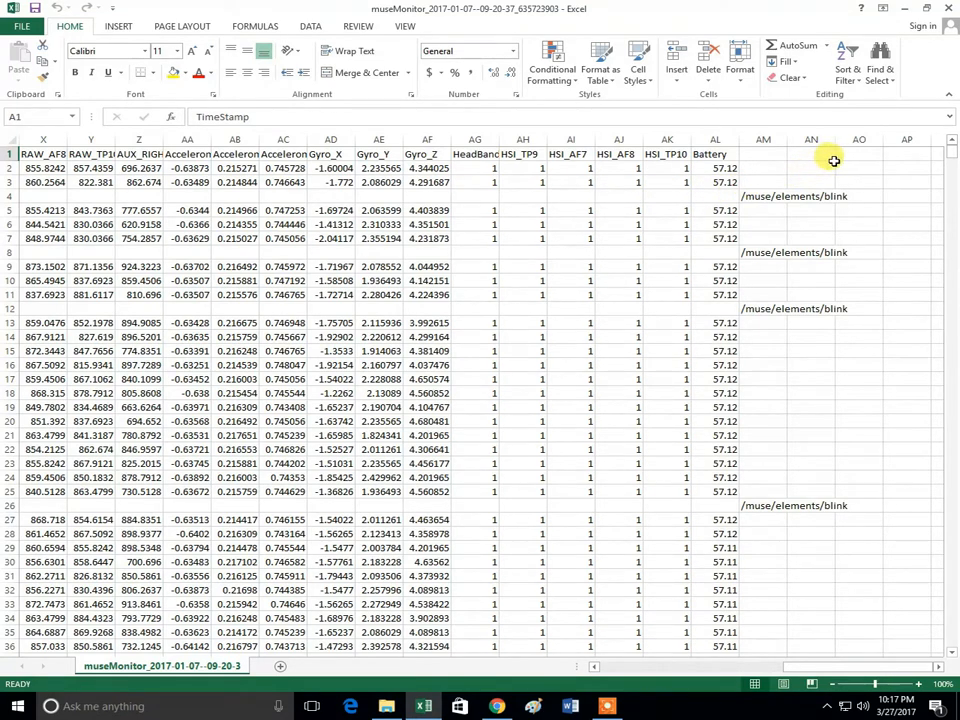
Add filters to the header row and show only the /muse/elements/blink and /muse/elements/jaw_clench rows in column AM
{"action": "left_click", "coordinate": [845, 65]}
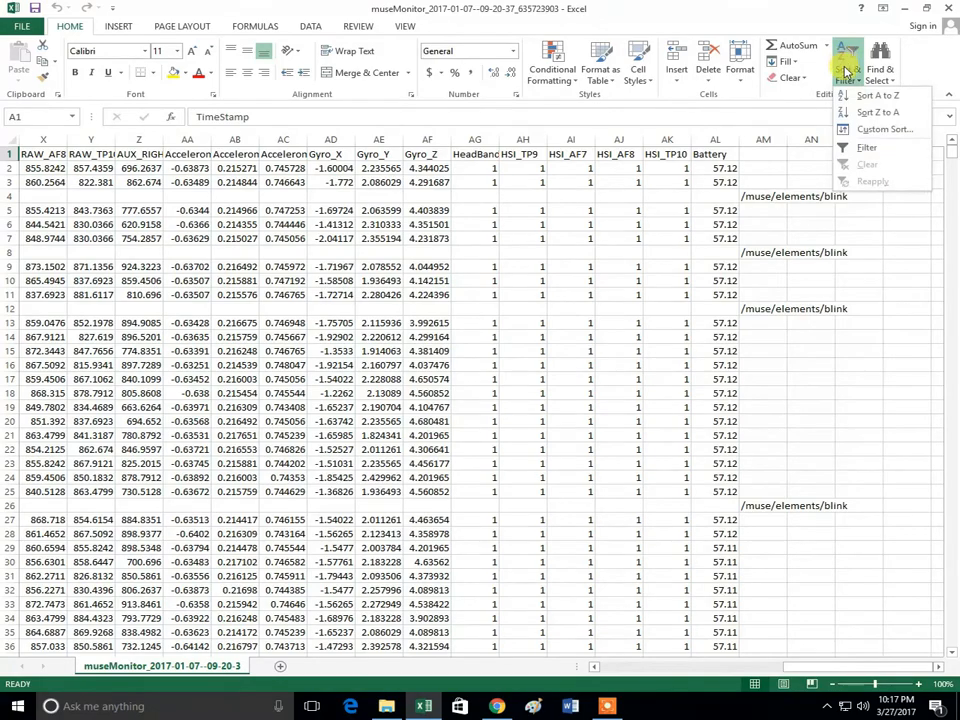
{"action": "left_click", "coordinate": [865, 150]}
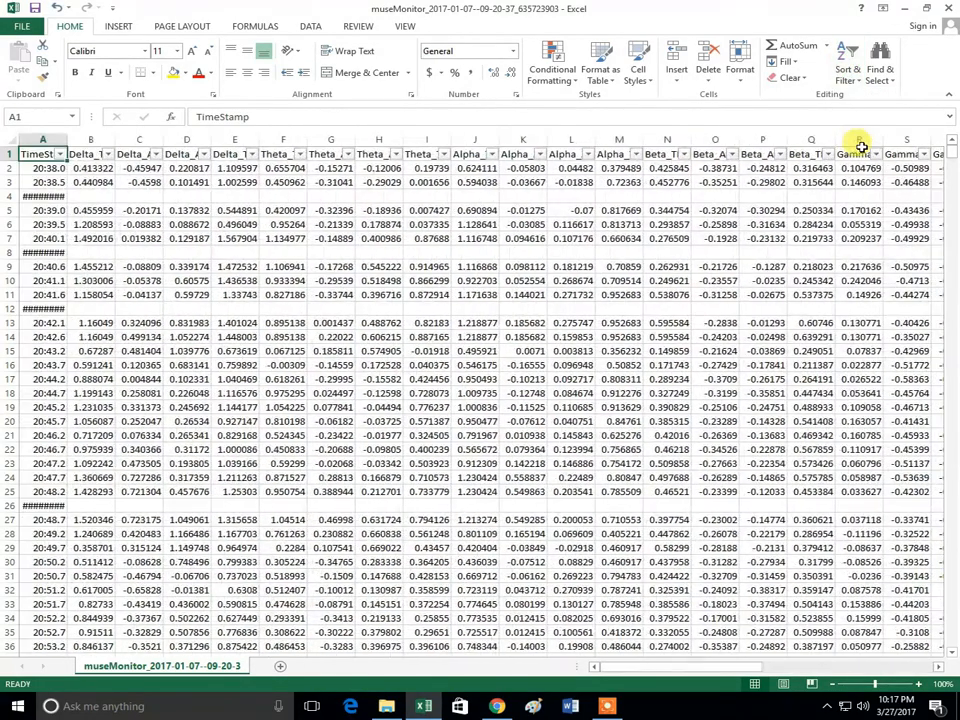
{"action": "left_click_drag", "start_coordinate": [667, 673], "coordinate": [955, 666]}
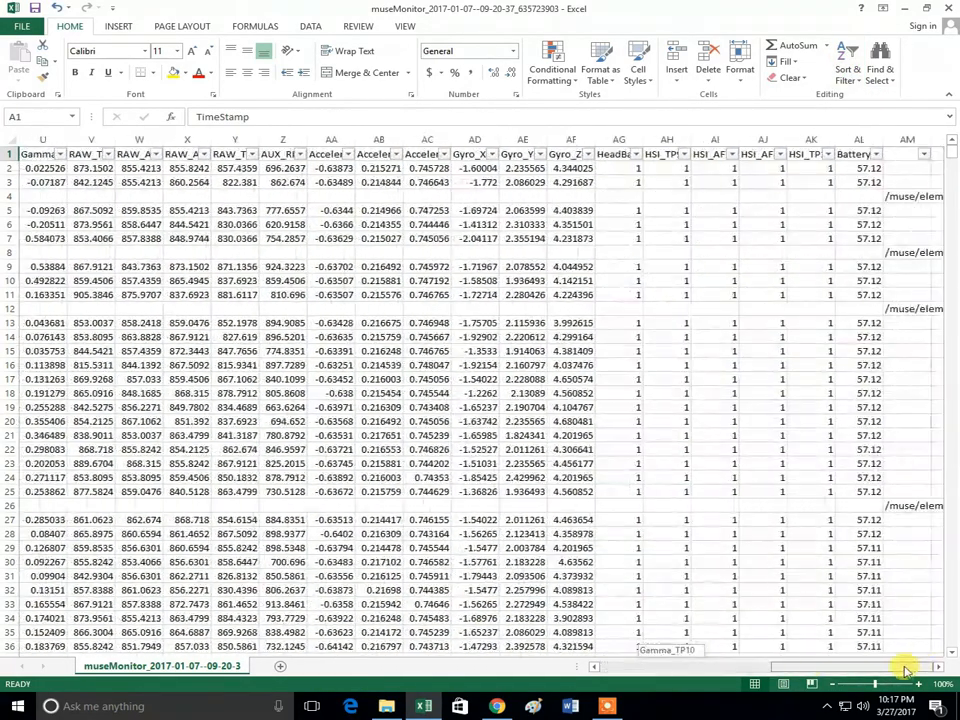
{"action": "left_click", "coordinate": [923, 154]}
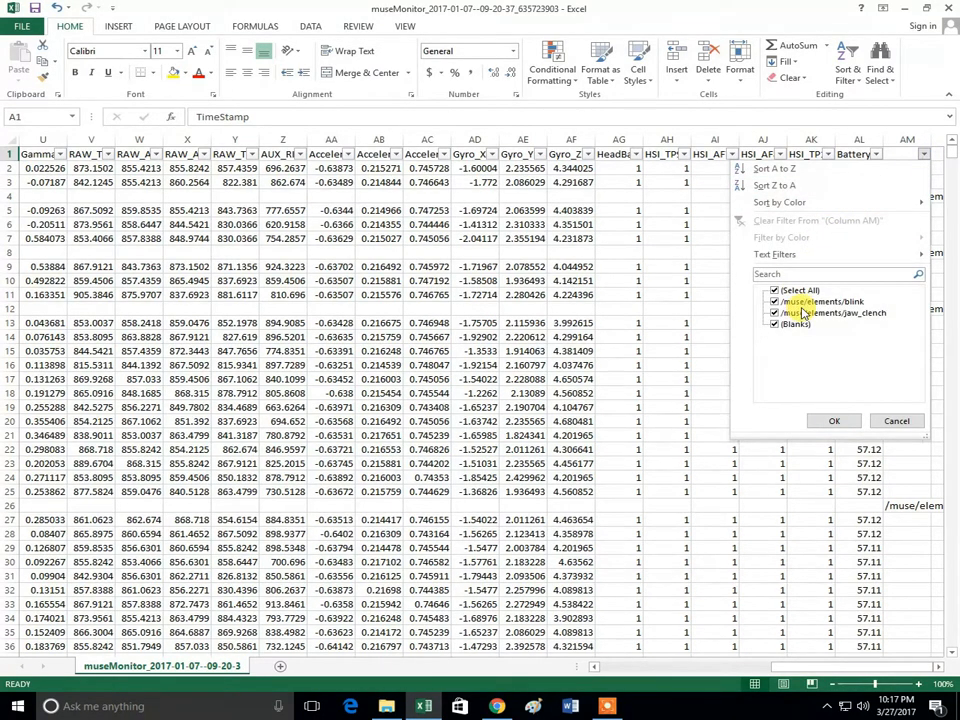
{"action": "left_click", "coordinate": [773, 291]}
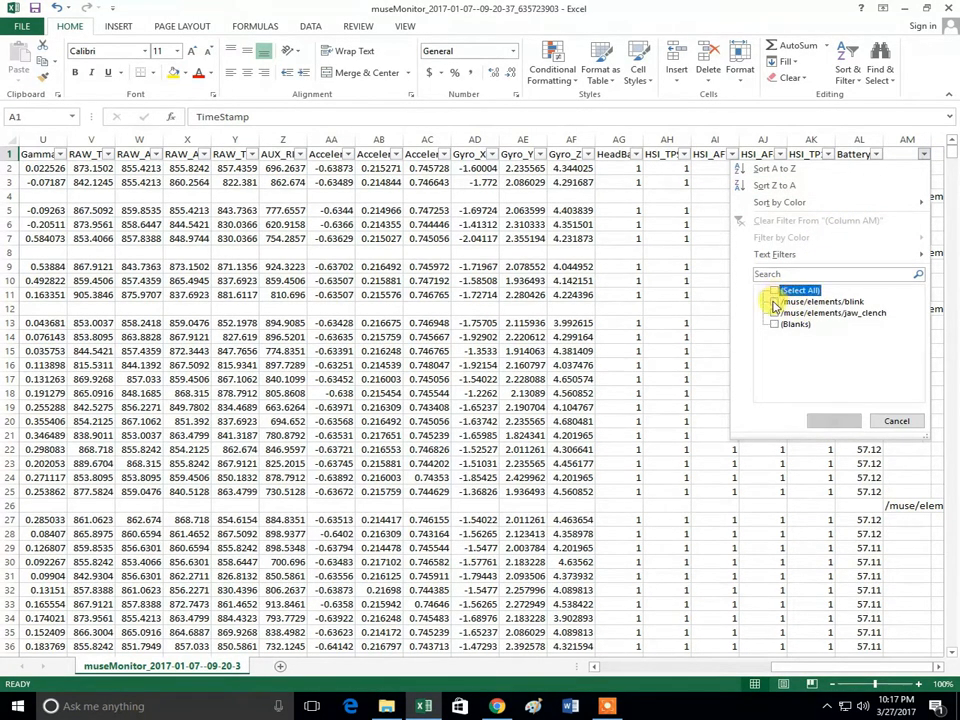
{"action": "left_click", "coordinate": [774, 302]}
{"action": "left_click", "coordinate": [774, 313]}
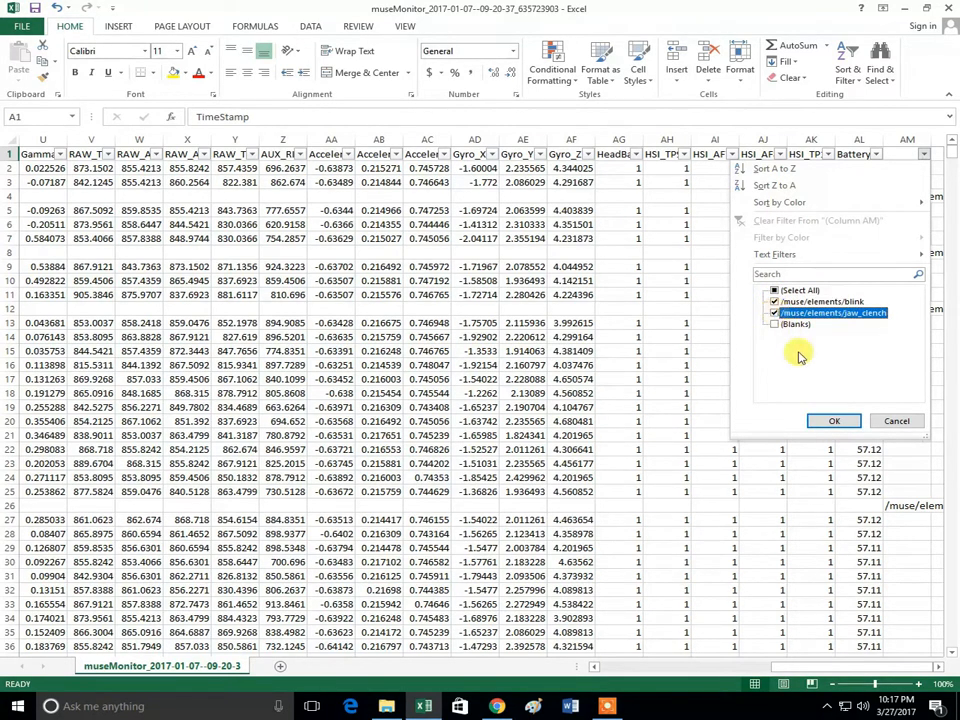
{"action": "left_click", "coordinate": [829, 421]}
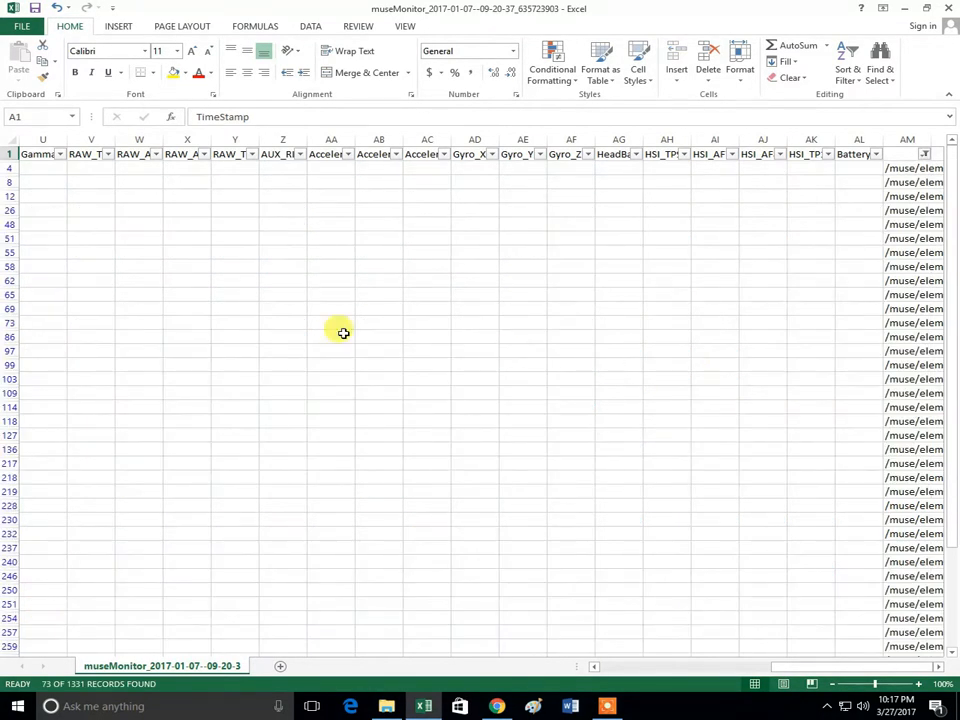
Delete all the filtered blink and jaw clench rows, from row 4 to the end of the data
{"action": "left_click_drag", "start_coordinate": [9, 168], "coordinate": [4, 690]}
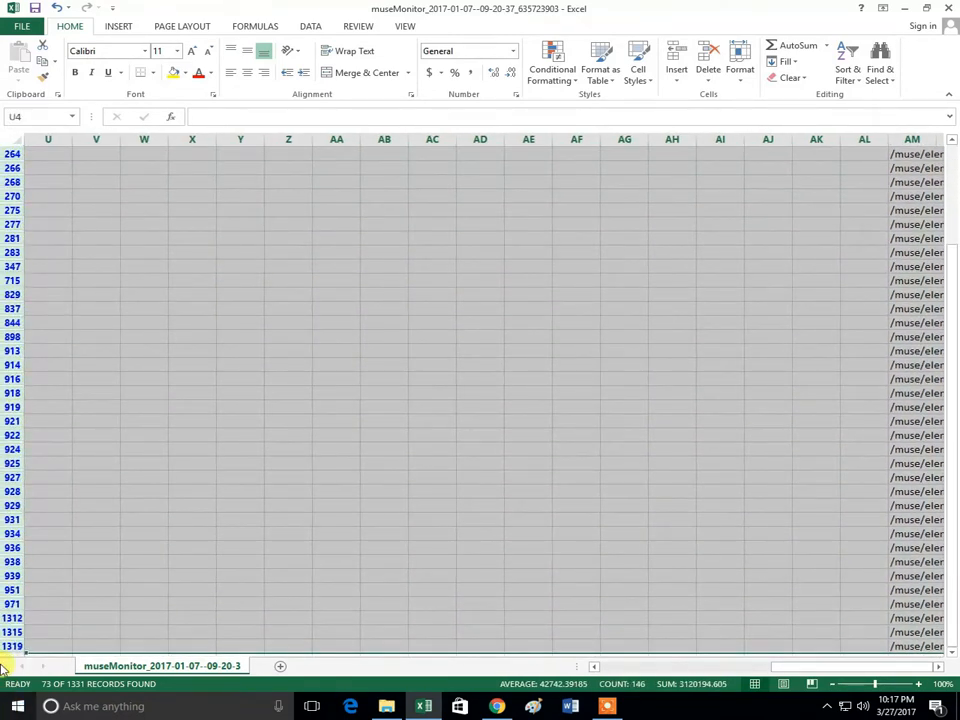
{"action": "right_click", "coordinate": [8, 377]}
{"action": "left_click", "coordinate": [41, 493]}
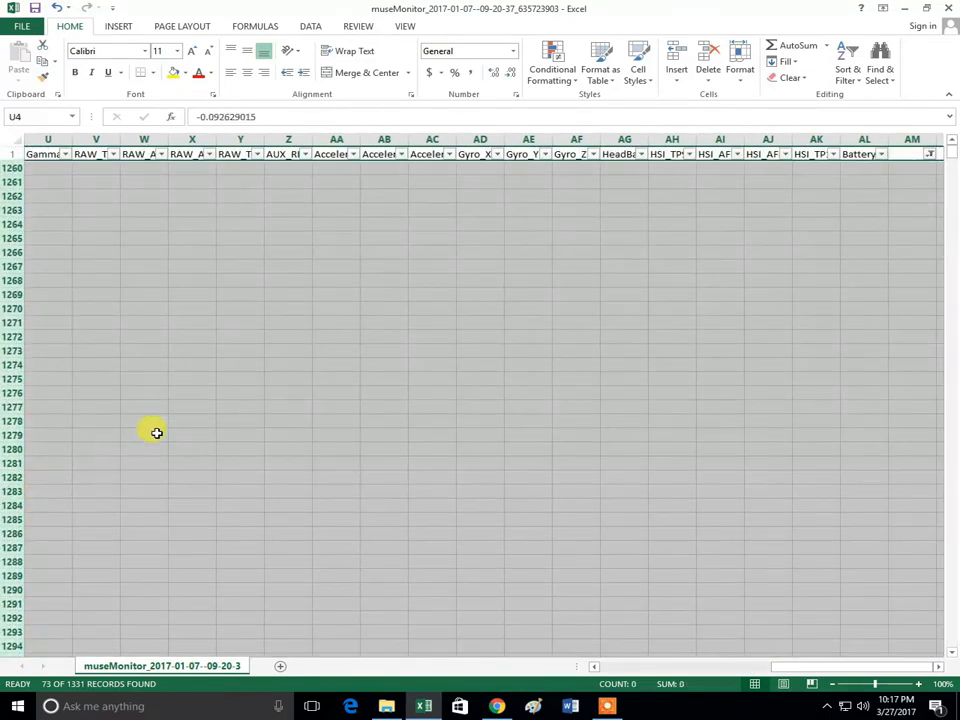
Remove the filter from the sheet, clear the row selection and return to the first columns
{"action": "left_click", "coordinate": [849, 72]}
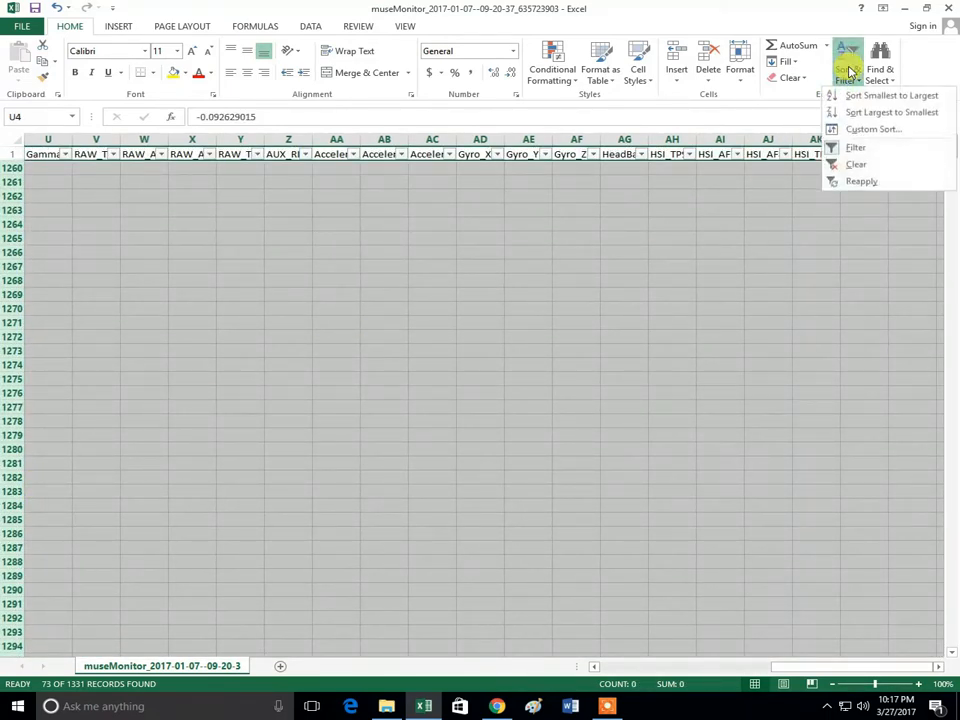
{"action": "left_click", "coordinate": [856, 146]}
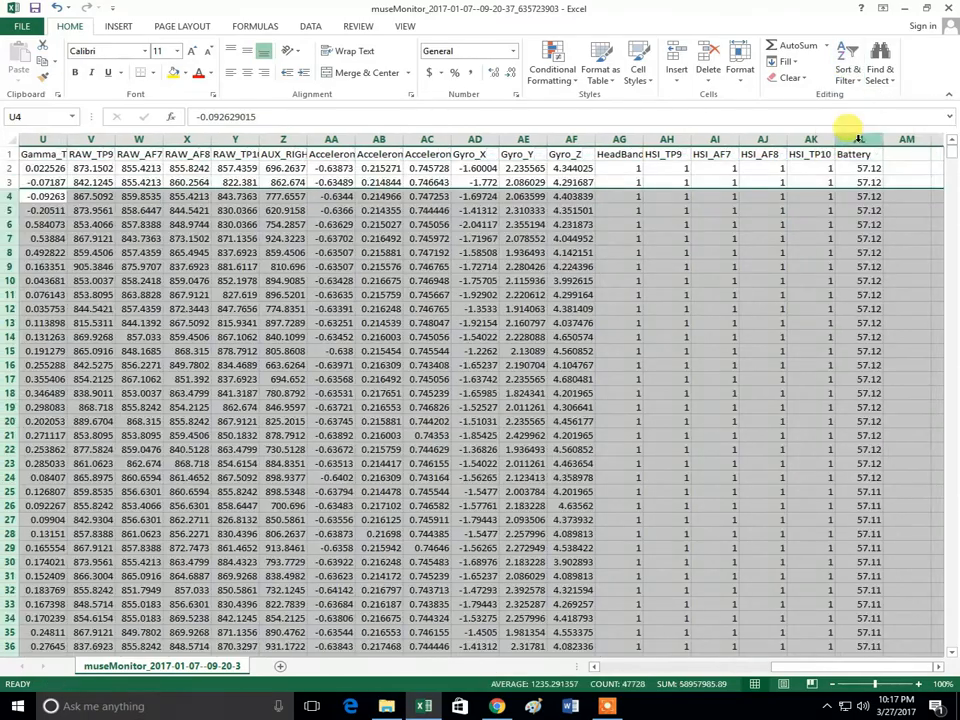
{"action": "left_click", "coordinate": [367, 180]}
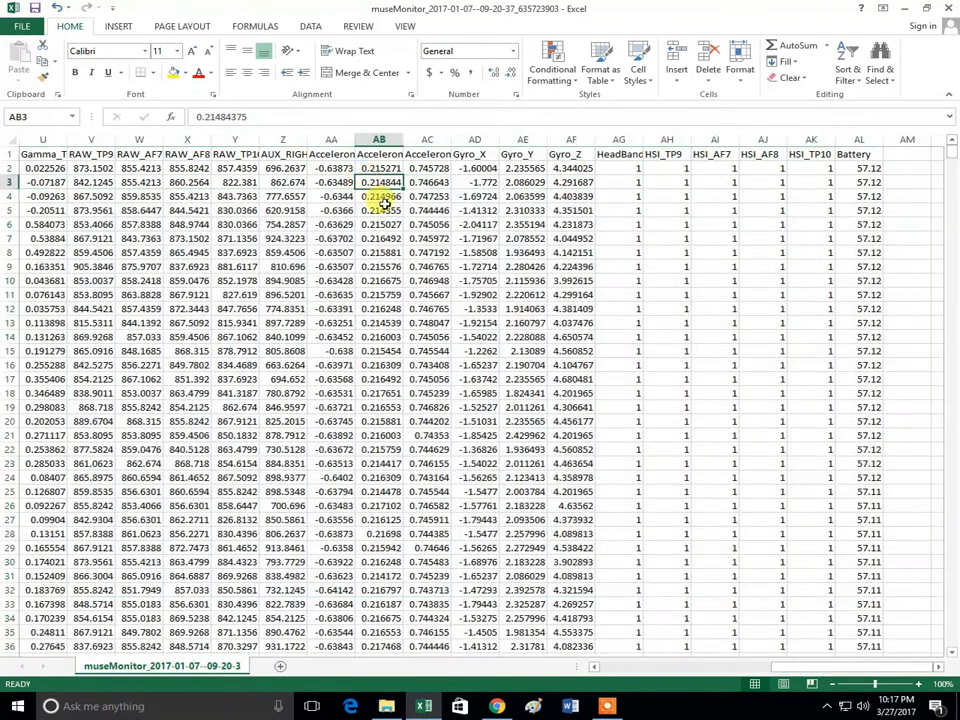
{"action": "left_click_drag", "start_coordinate": [767, 666], "coordinate": [583, 668]}
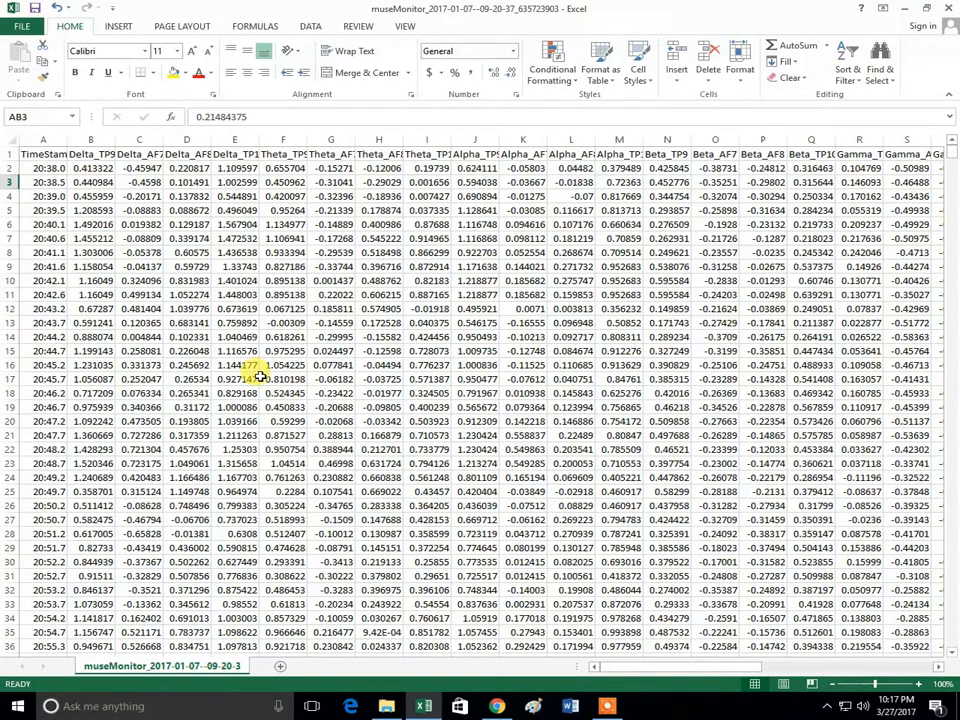
Set up saving the workbook in CSVFolder as museM2017big in CSV (Comma delimited) format
{"action": "left_click", "coordinate": [21, 25]}
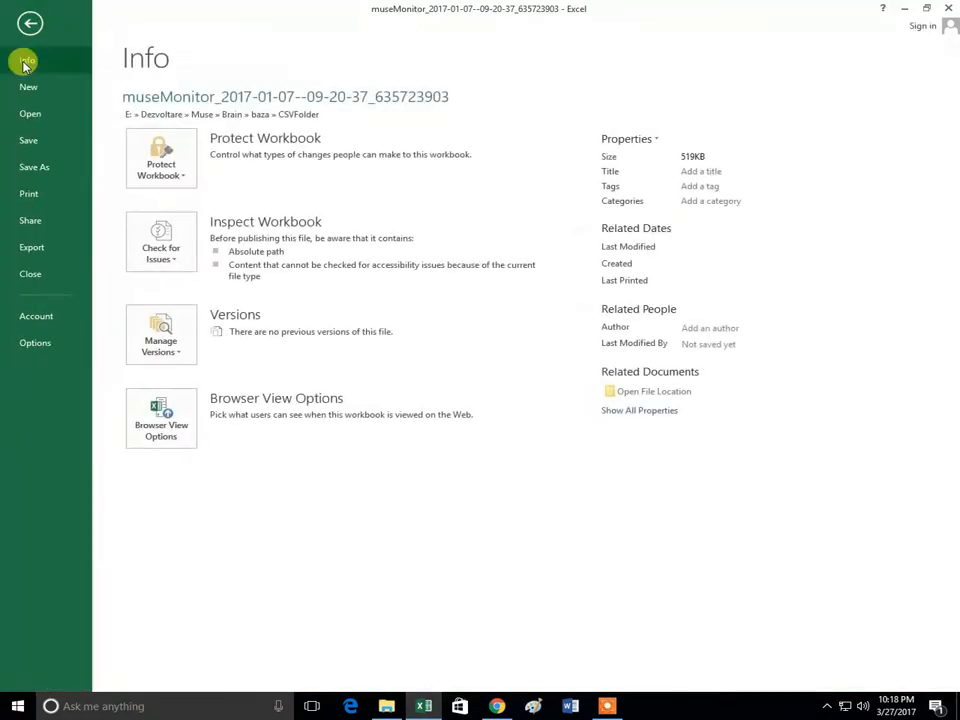
{"action": "left_click", "coordinate": [31, 168]}
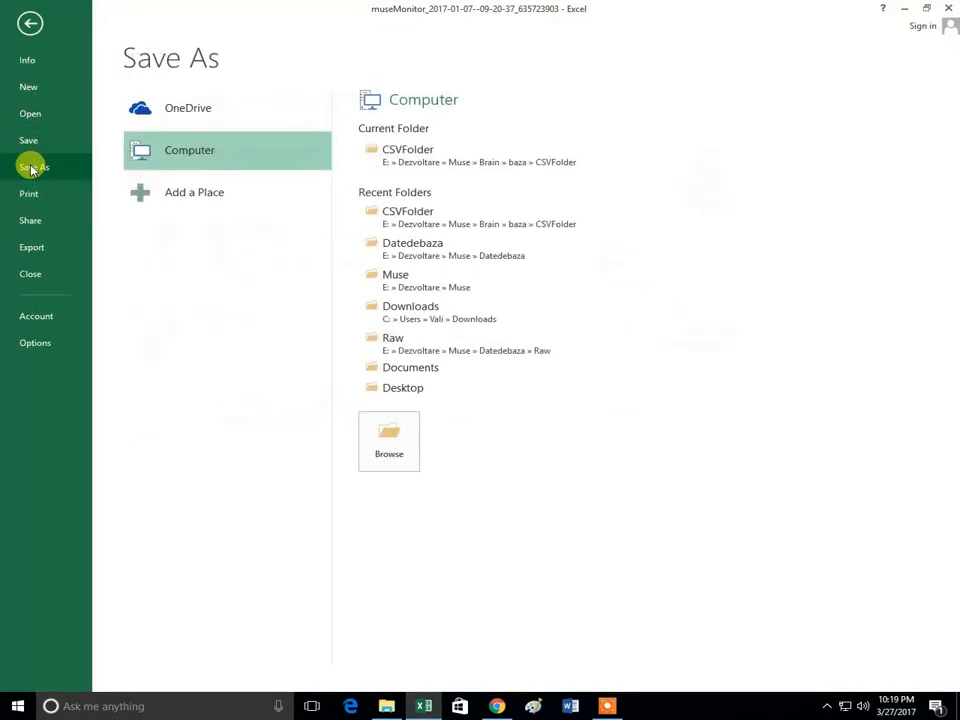
{"action": "left_click", "coordinate": [439, 148]}
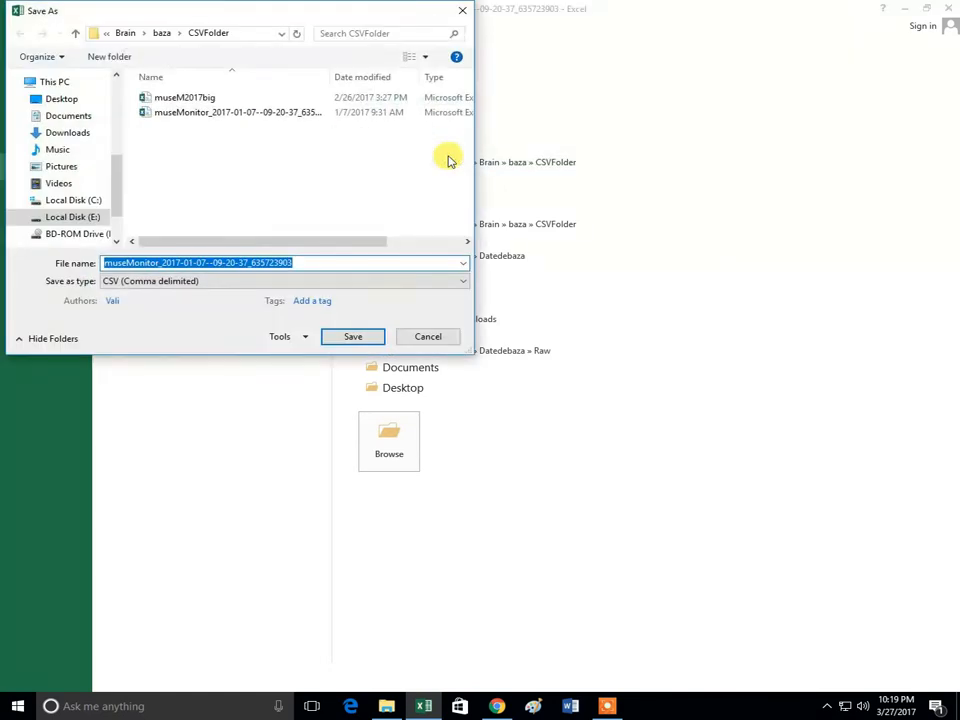
{"action": "left_click", "coordinate": [168, 98]}
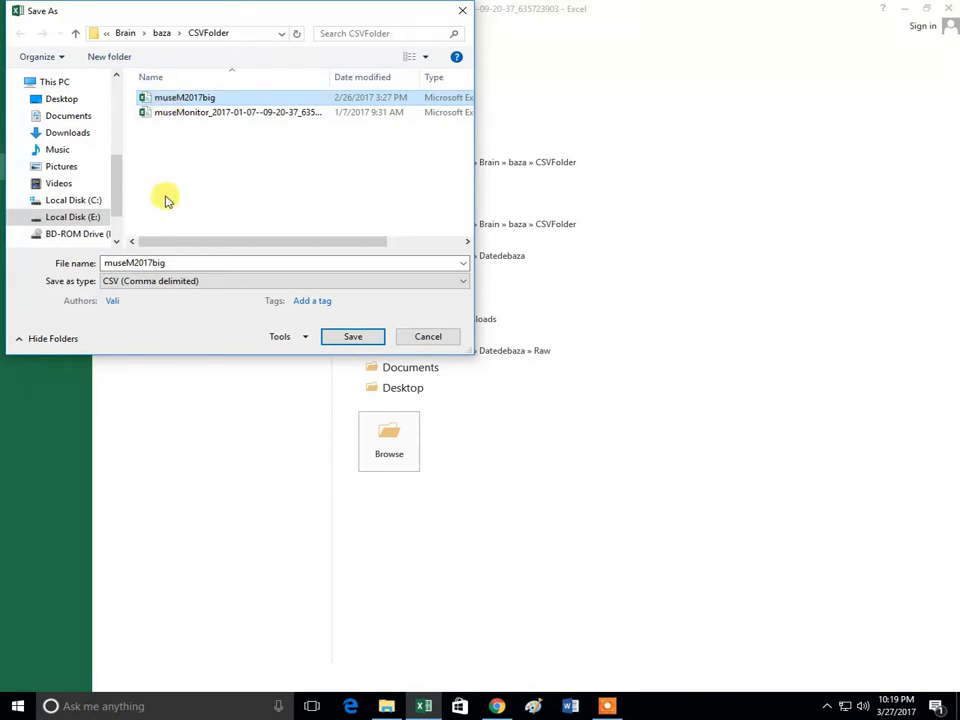
{"action": "left_click", "coordinate": [160, 281]}
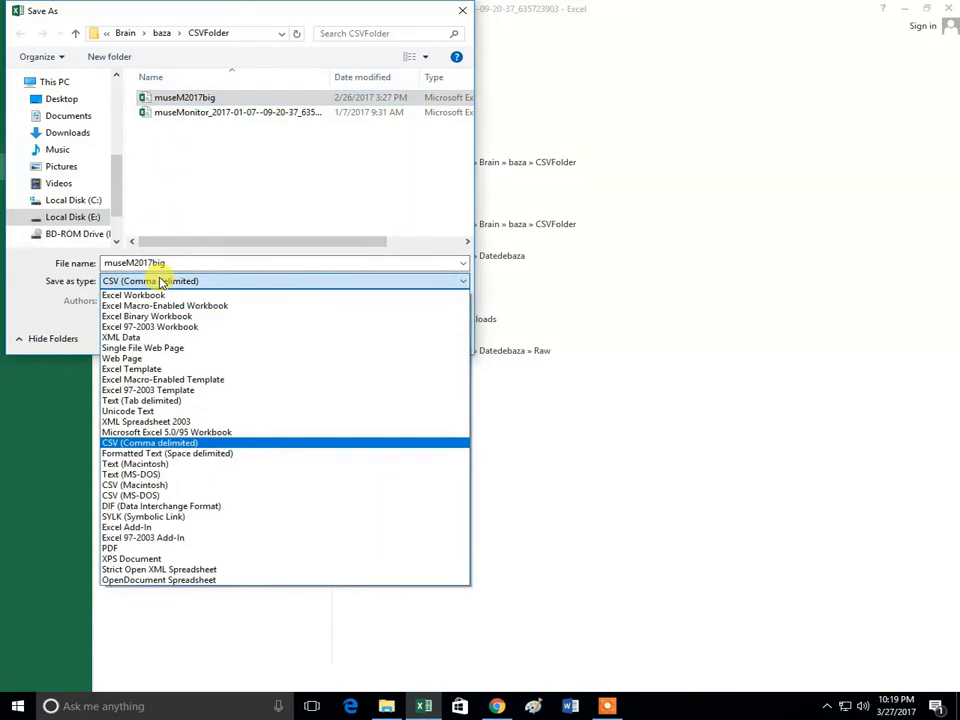
{"action": "left_click", "coordinate": [199, 443]}
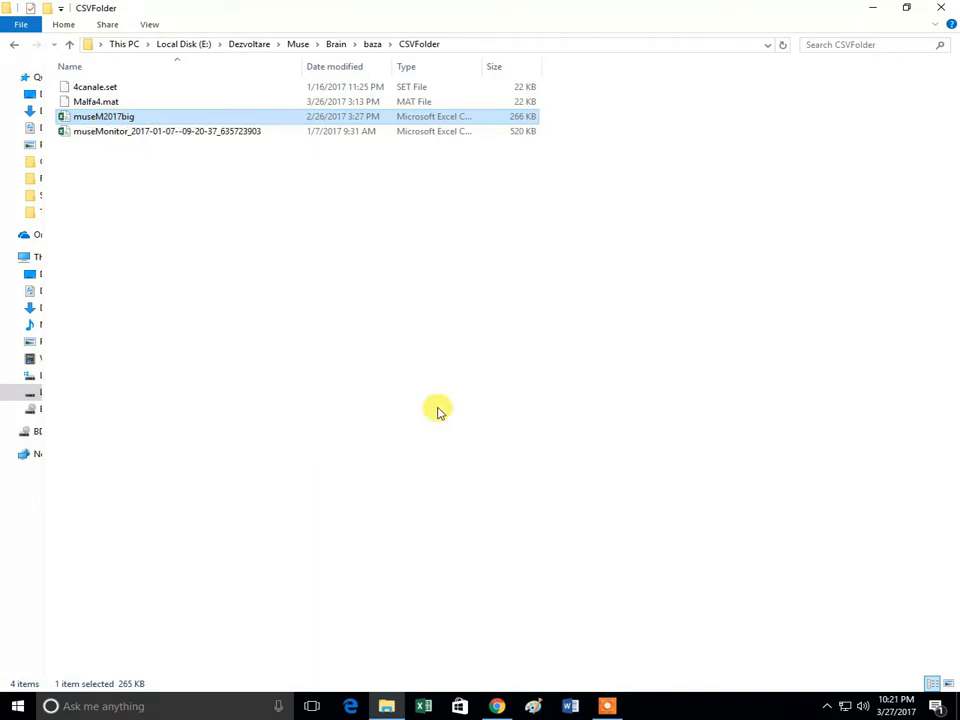
Start MATLAB from the desktop and enter the command testprim = csvread('MuseM2017big.csv',1,9,[1,9,734,12]); at the prompt
{"action": "left_click", "coordinate": [872, 9]}
{"action": "double_click", "coordinate": [88, 236]}
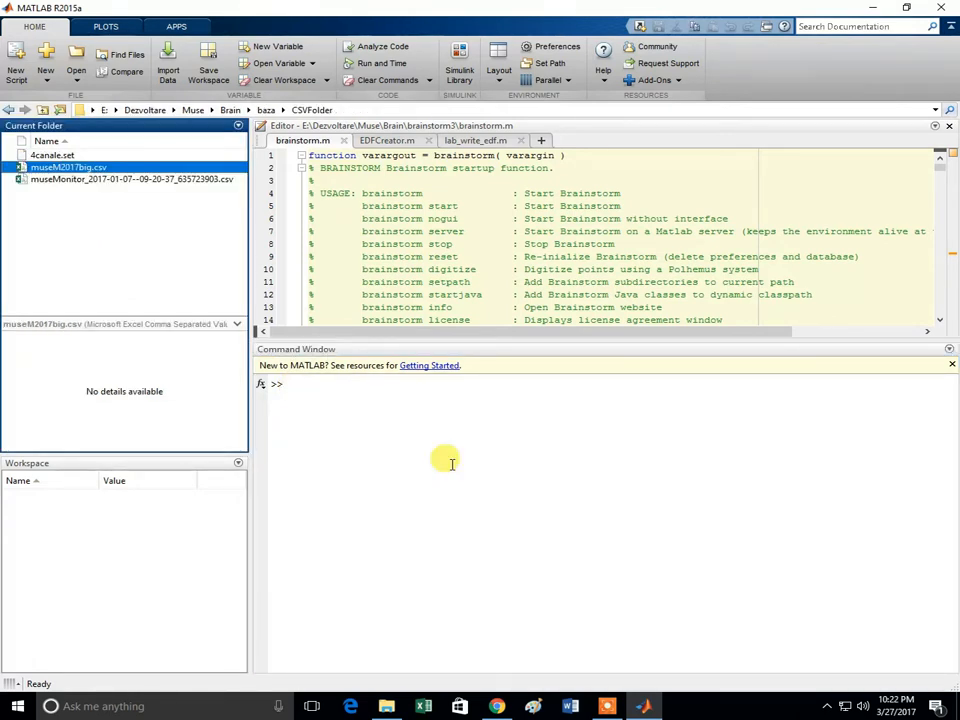
{"action": "left_click", "coordinate": [293, 384]}
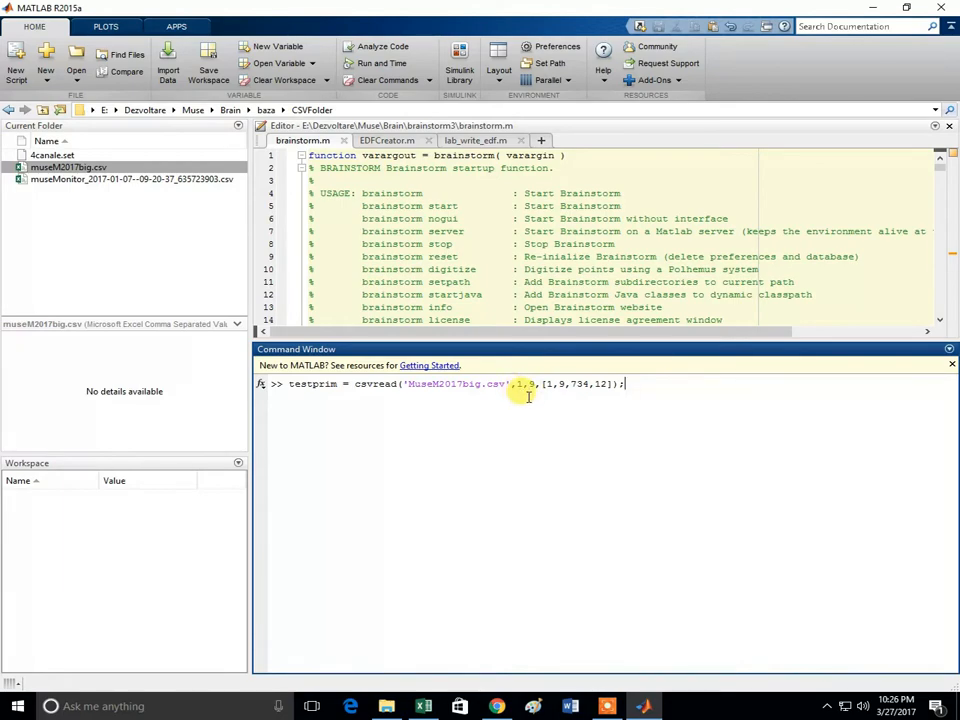
Check the csvread row and column range against the green Alpha columns of museM2017big in Excel, from the header to the last row
{"action": "left_click", "coordinate": [424, 704]}
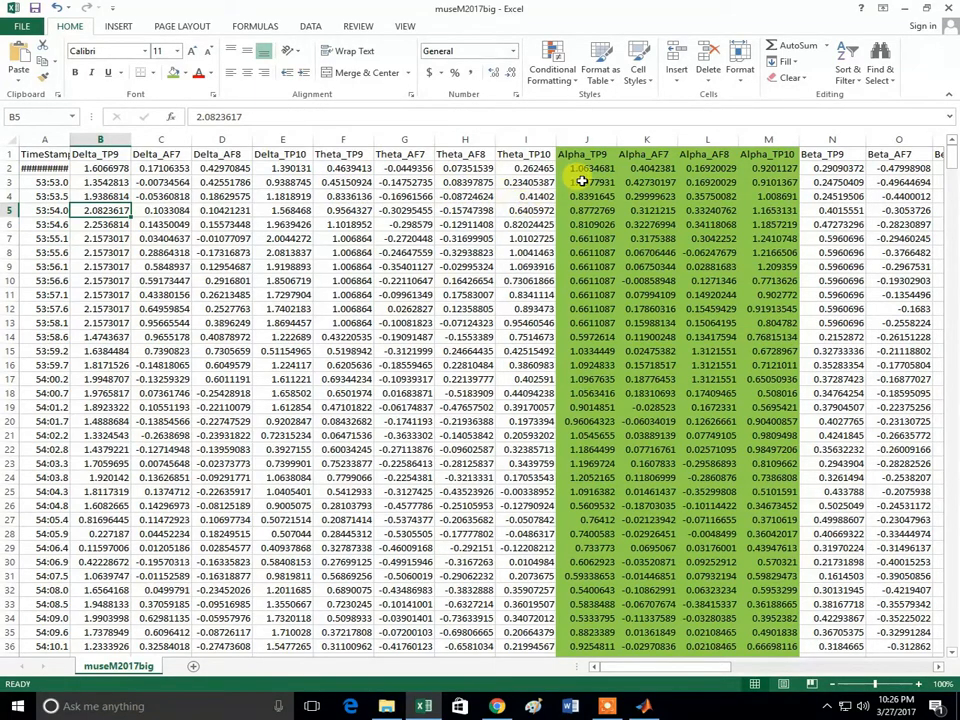
{"action": "left_click", "coordinate": [642, 707]}
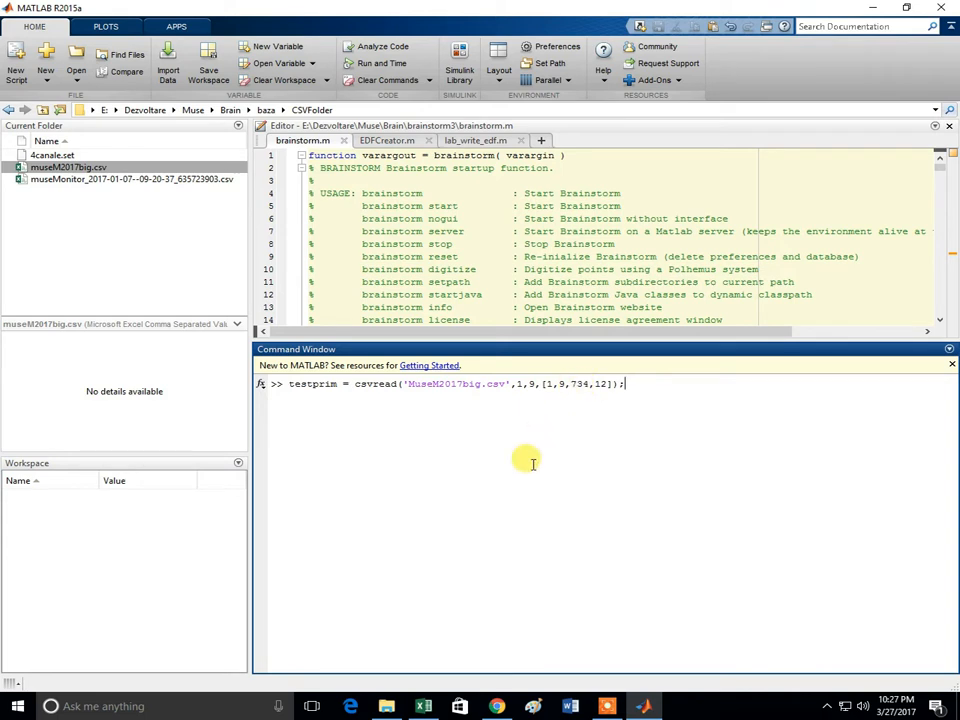
{"action": "left_click", "coordinate": [423, 706]}
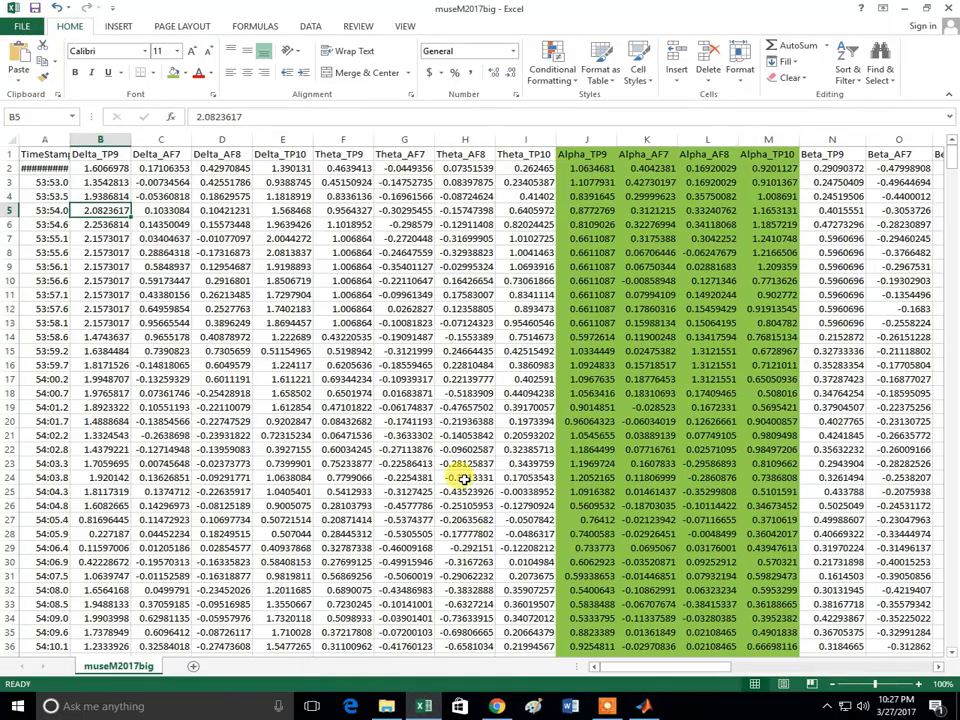
{"action": "scroll", "coordinate": [460, 480], "scroll_direction": "down", "scroll_amount": 4}
{"action": "left_click_drag", "start_coordinate": [949, 184], "coordinate": [949, 645]}
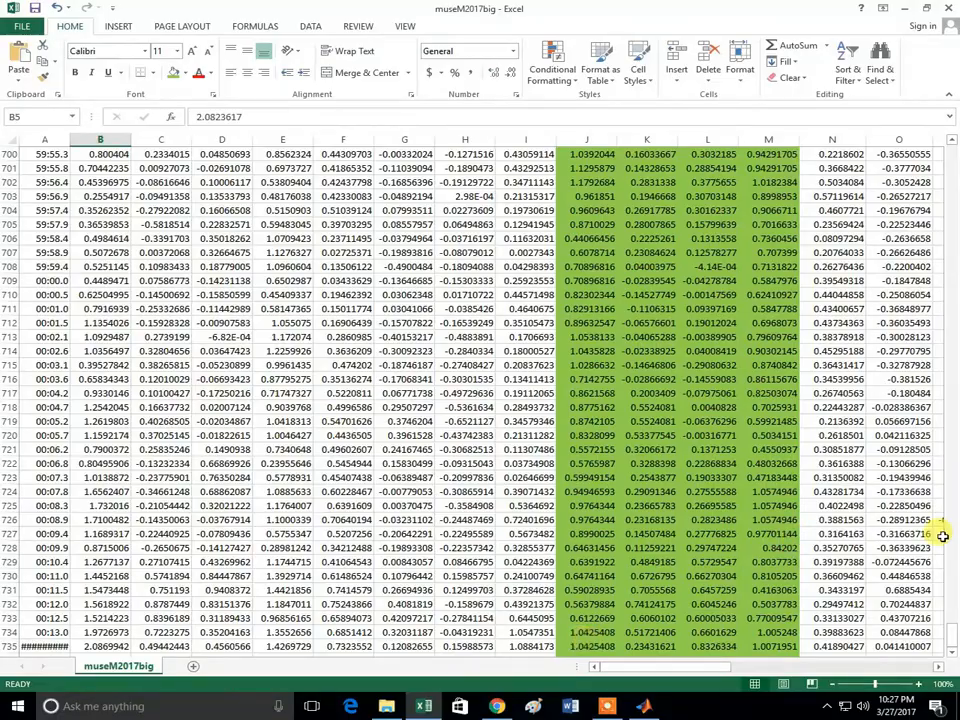
{"action": "left_click", "coordinate": [642, 706]}
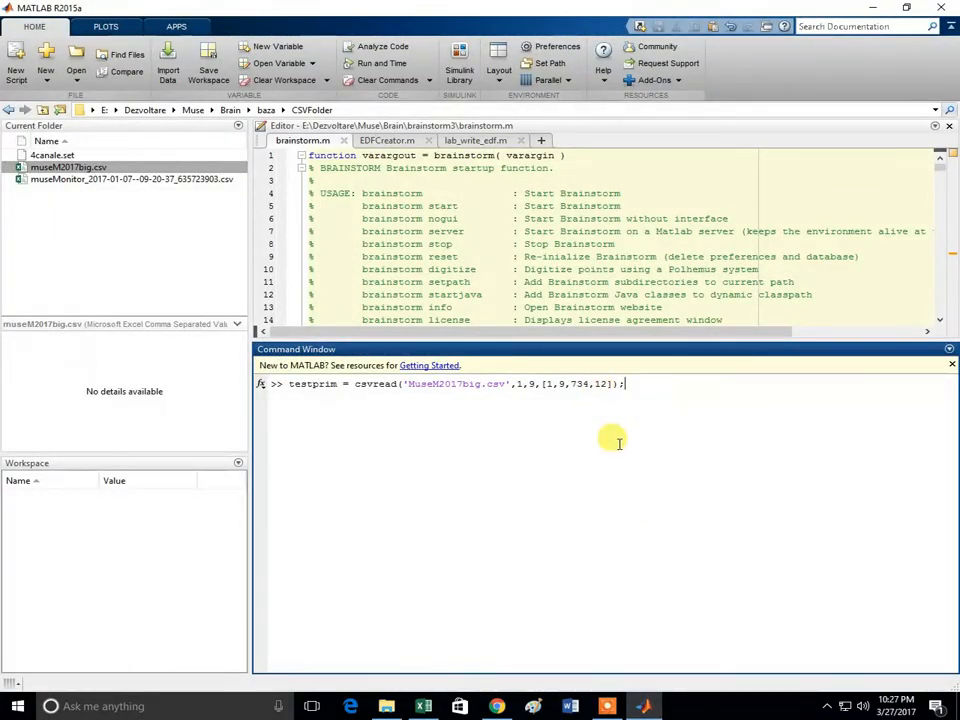
{"action": "mouse_move", "coordinate": [630, 708]}
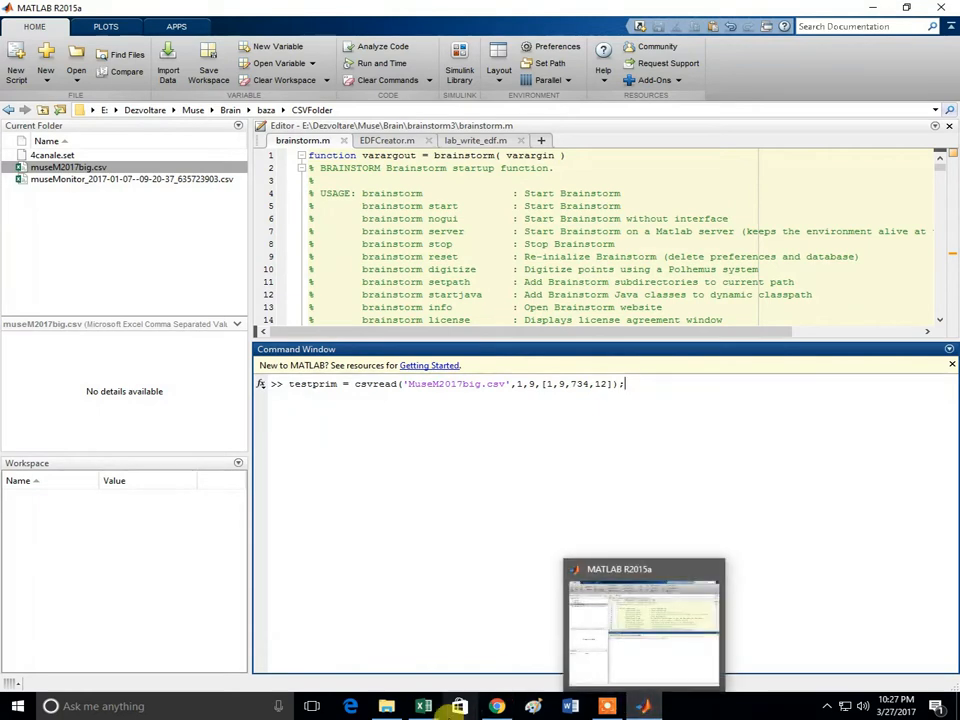
{"action": "left_click", "coordinate": [424, 706]}
{"action": "left_click_drag", "start_coordinate": [955, 620], "coordinate": [949, 137]}
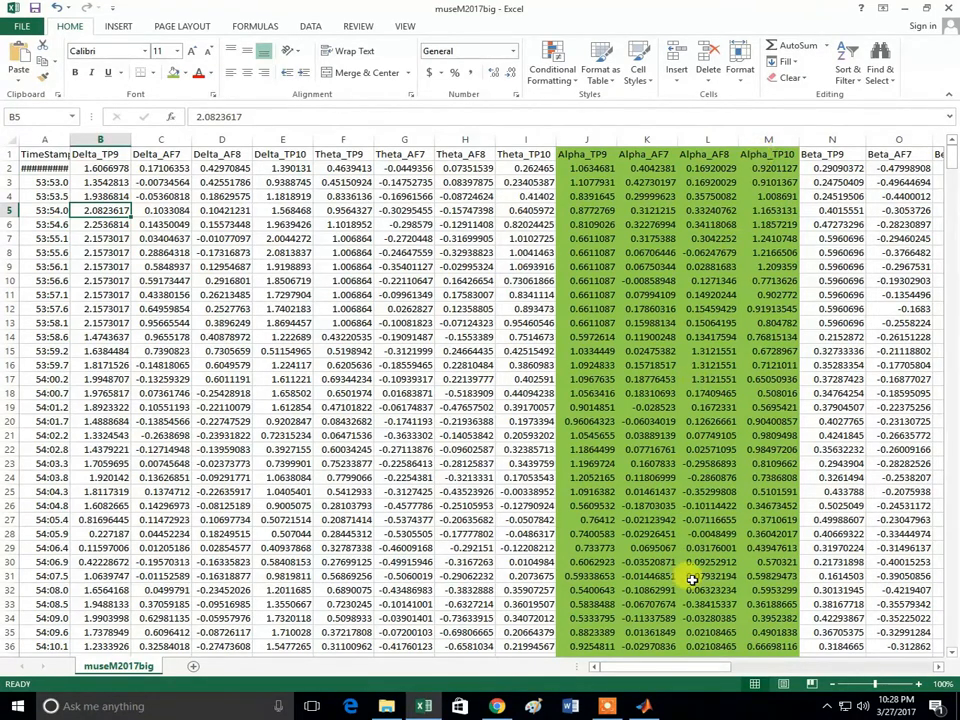
Run the csvread command in MATLAB, then open the testprim variable and enlarge its table view
{"action": "left_click", "coordinate": [643, 706]}
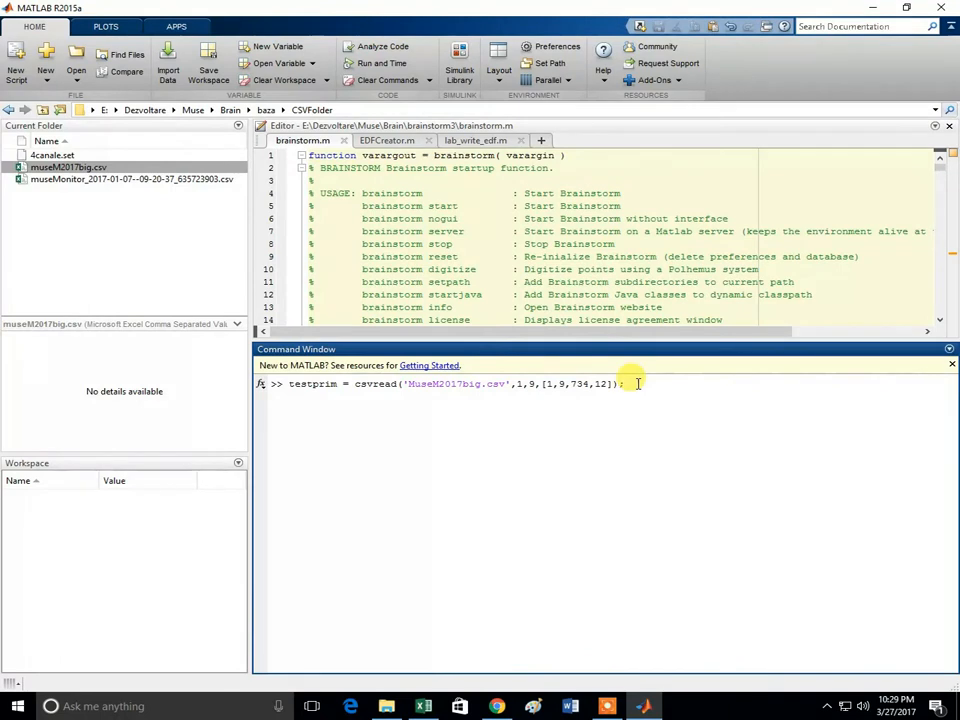
{"action": "key", "text": "Return"}
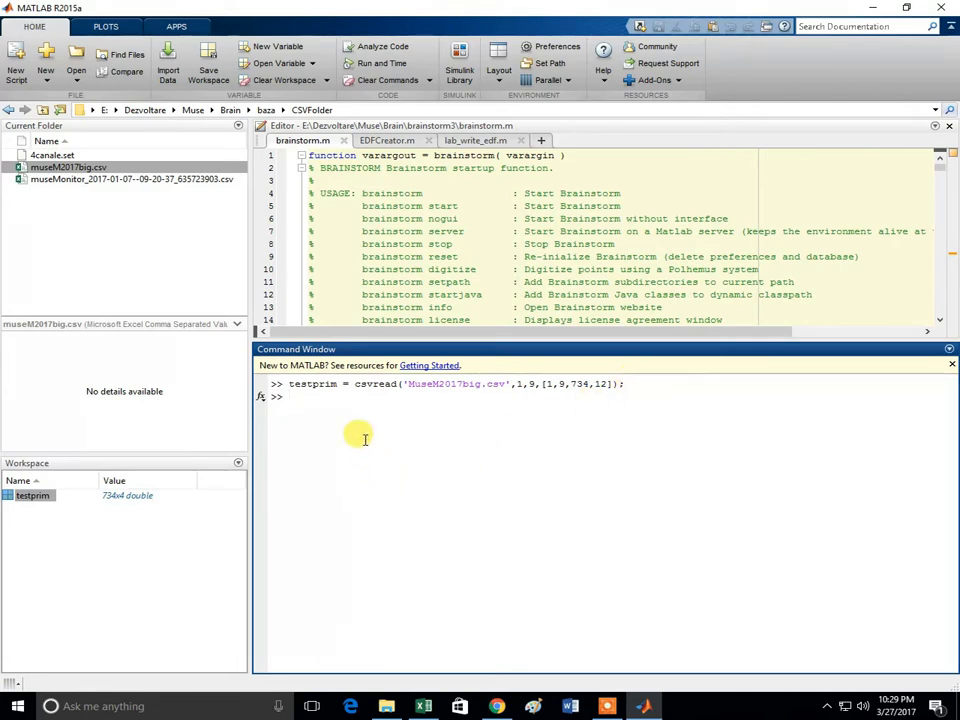
{"action": "double_click", "coordinate": [30, 496]}
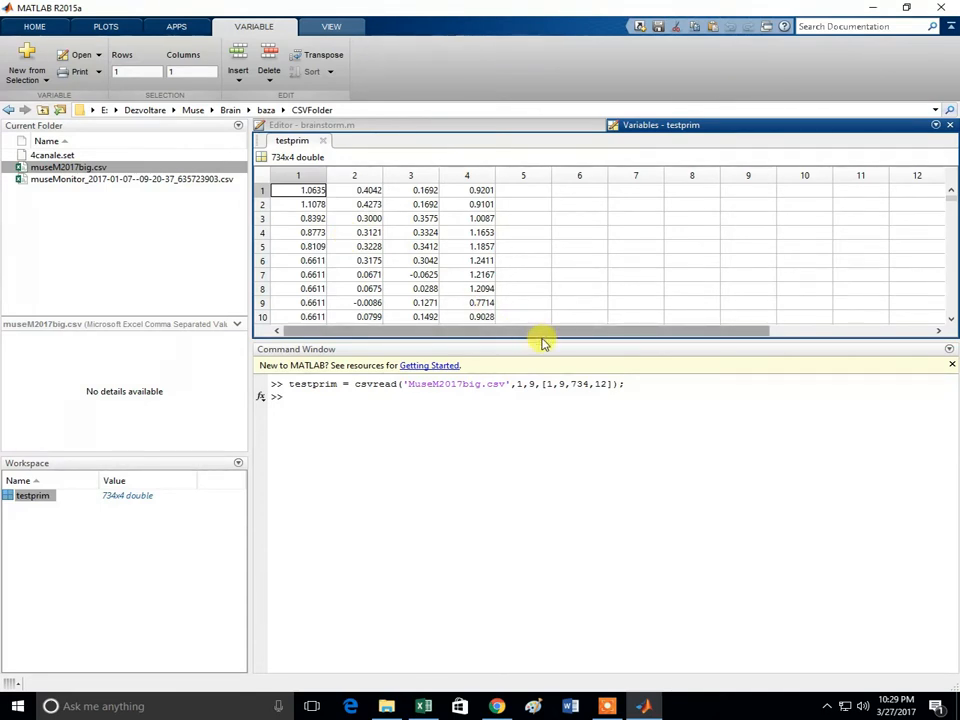
{"action": "left_click_drag", "start_coordinate": [542, 337], "coordinate": [568, 567]}
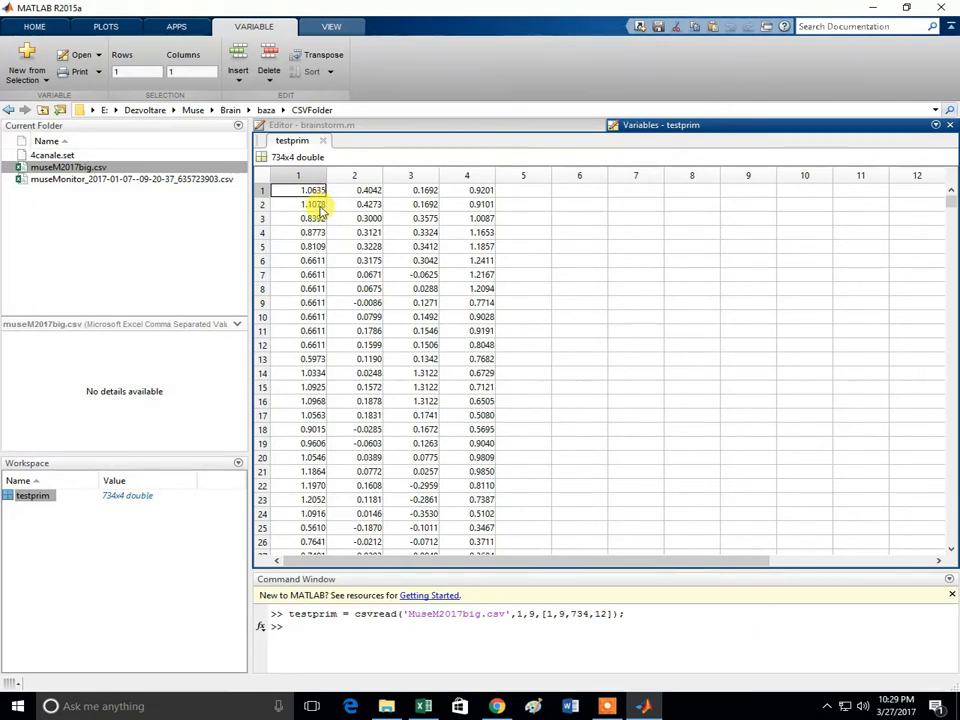
Compare the first and last rows of testprim in MATLAB with the green Alpha columns of museM2017big in Excel
{"action": "left_click", "coordinate": [424, 708]}
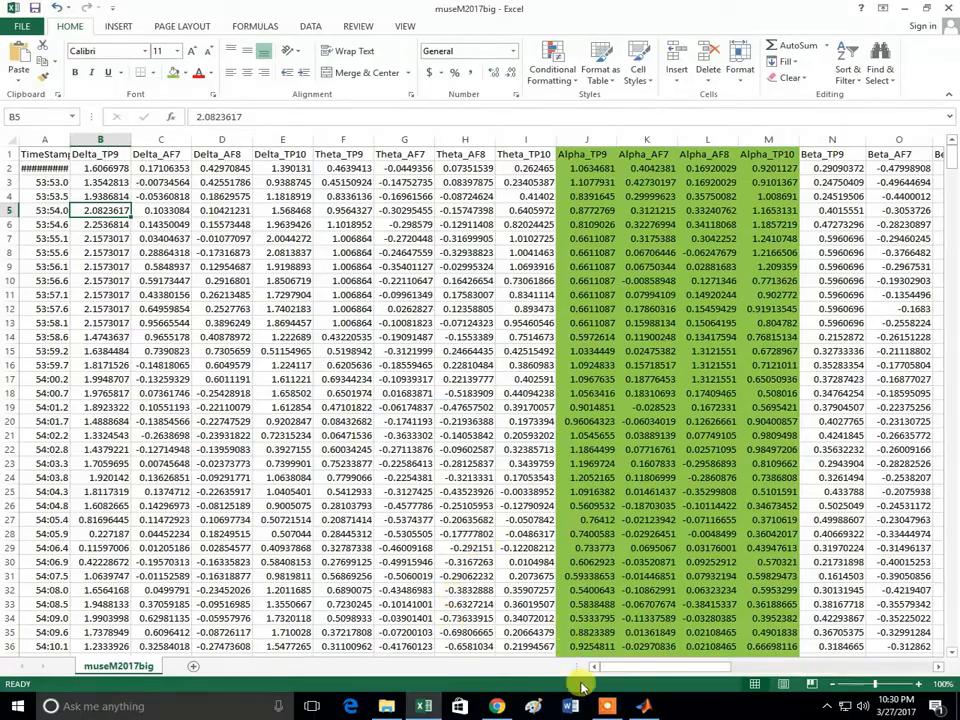
{"action": "left_click", "coordinate": [643, 705]}
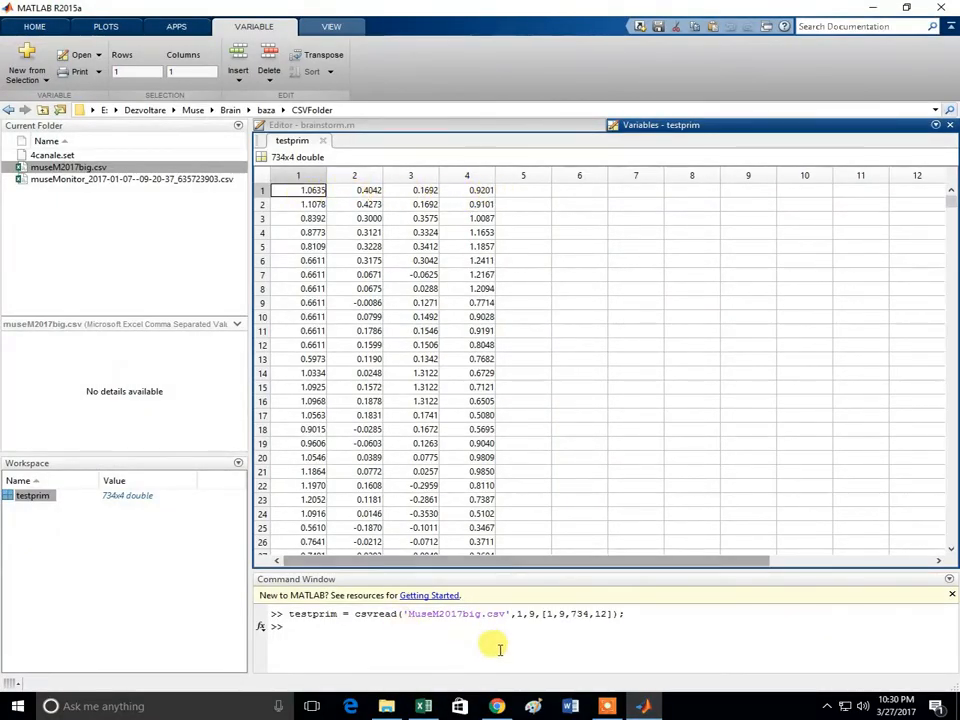
{"action": "left_click", "coordinate": [423, 706]}
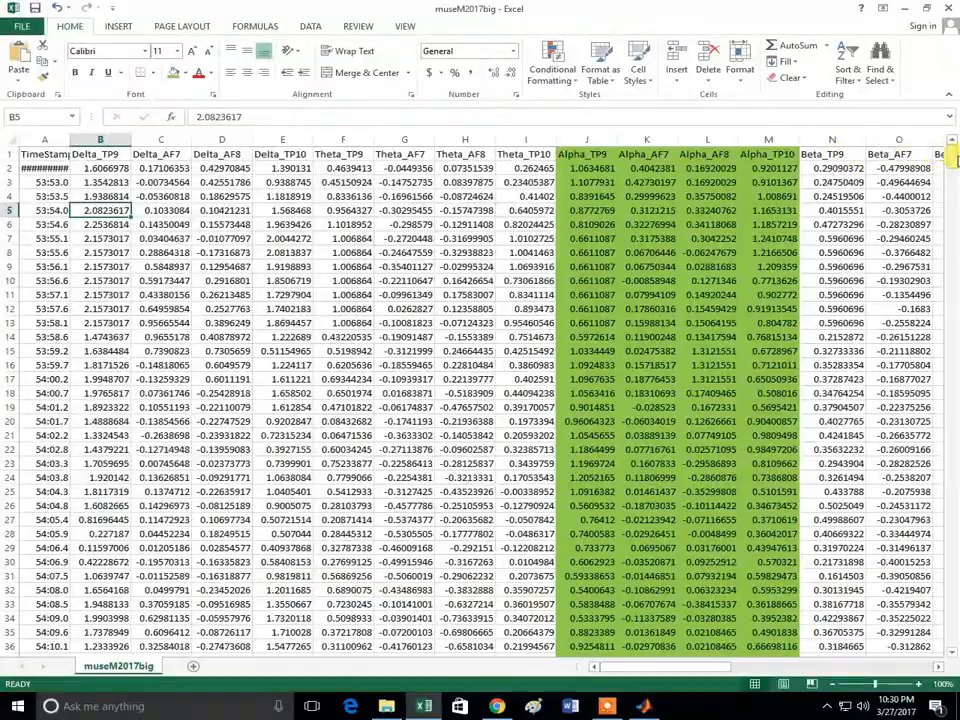
{"action": "left_click_drag", "start_coordinate": [954, 148], "coordinate": [943, 660]}
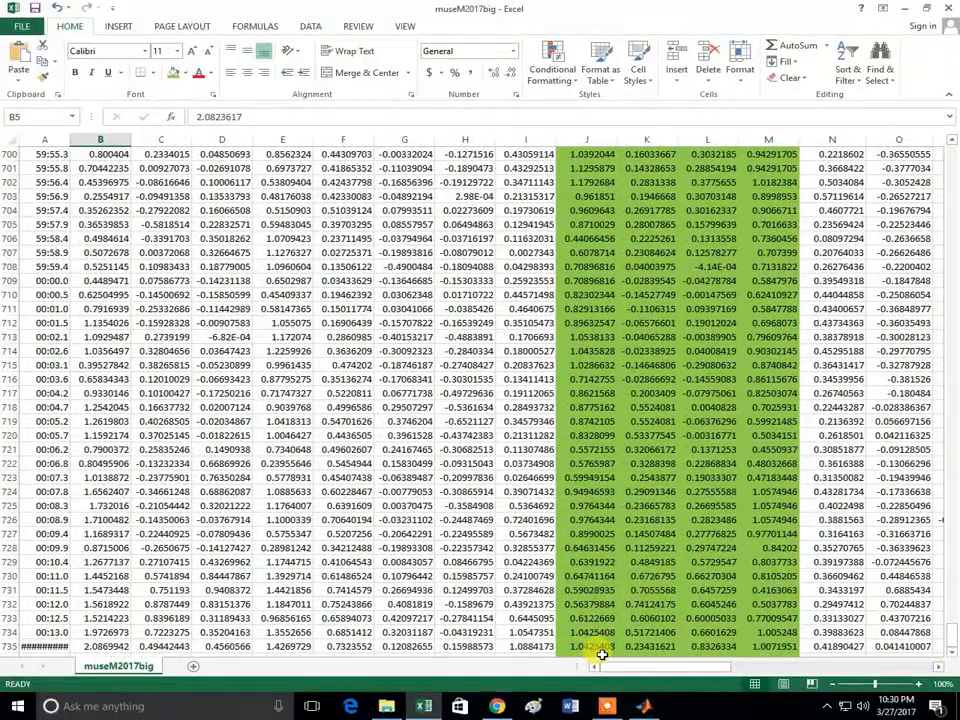
{"action": "left_click", "coordinate": [643, 708]}
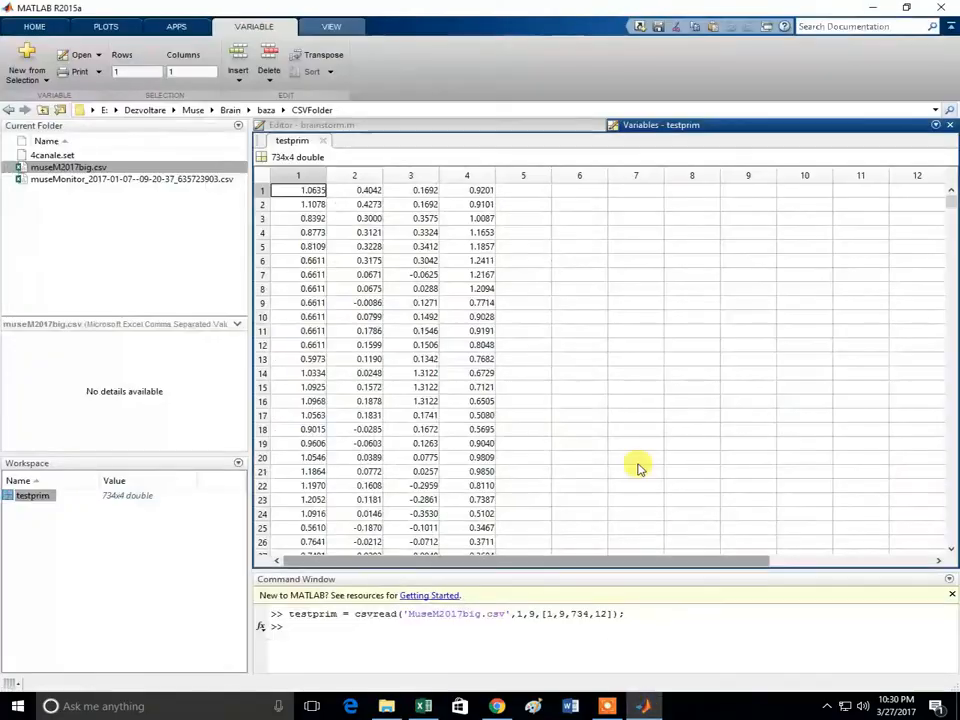
{"action": "left_click_drag", "start_coordinate": [949, 193], "coordinate": [949, 553]}
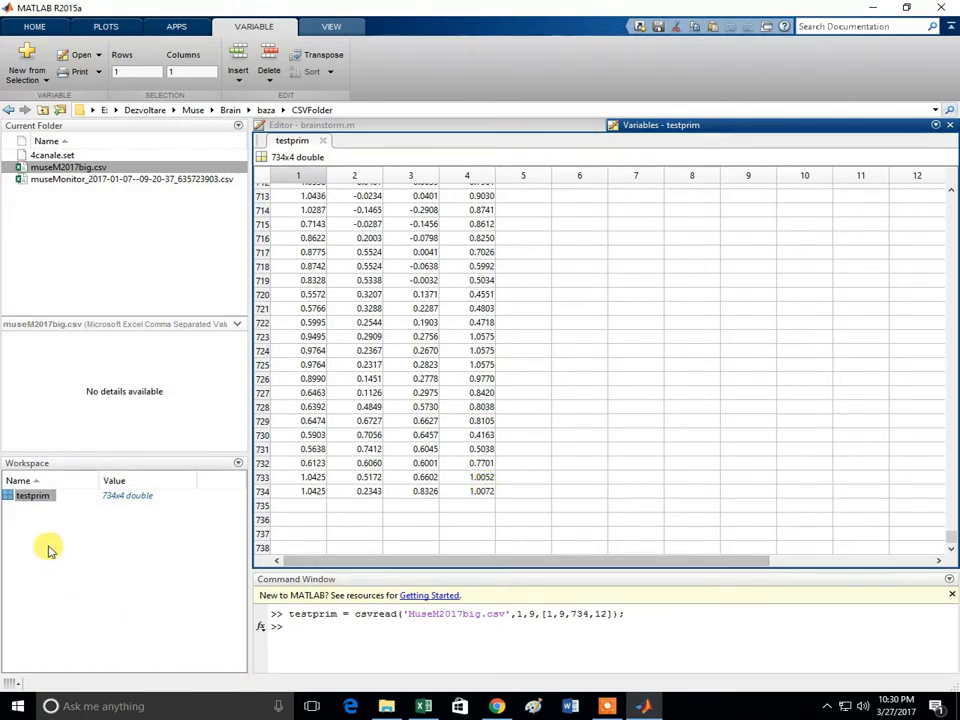
Save the testprim variable as Malfa4.mat in CSVFolder and preview the saved file's contents
{"action": "right_click", "coordinate": [24, 498]}
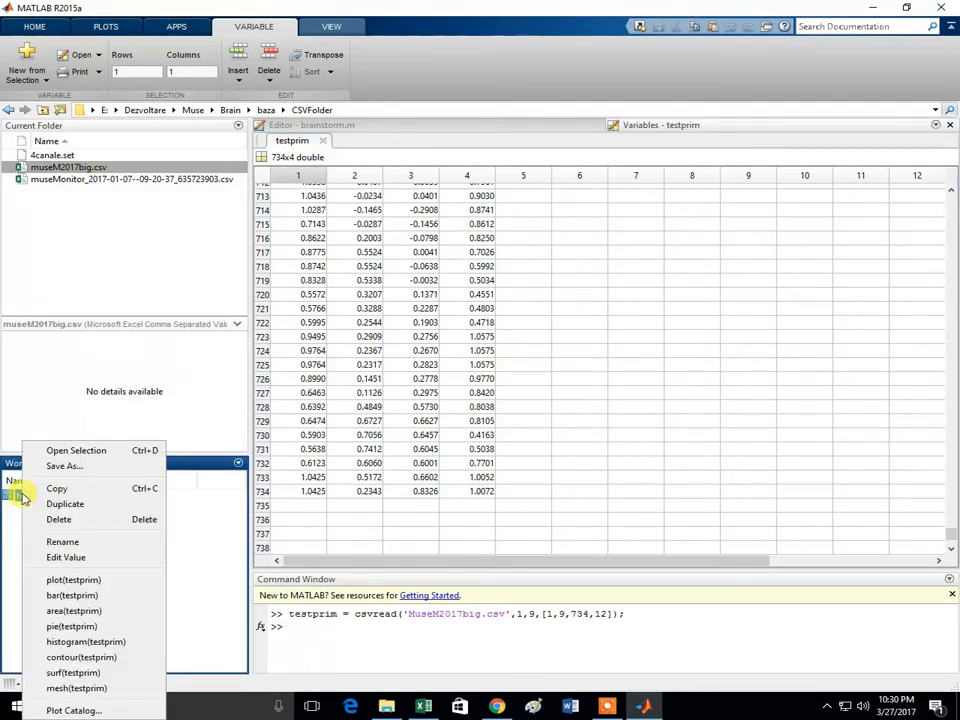
{"action": "left_click", "coordinate": [63, 468]}
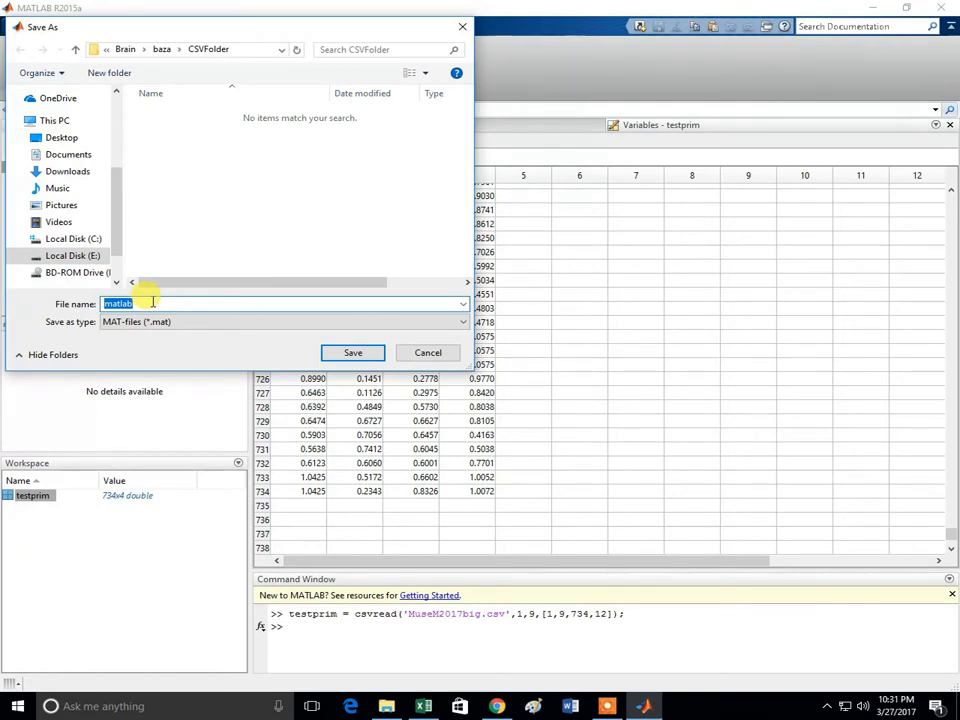
{"action": "type", "text": "M"}
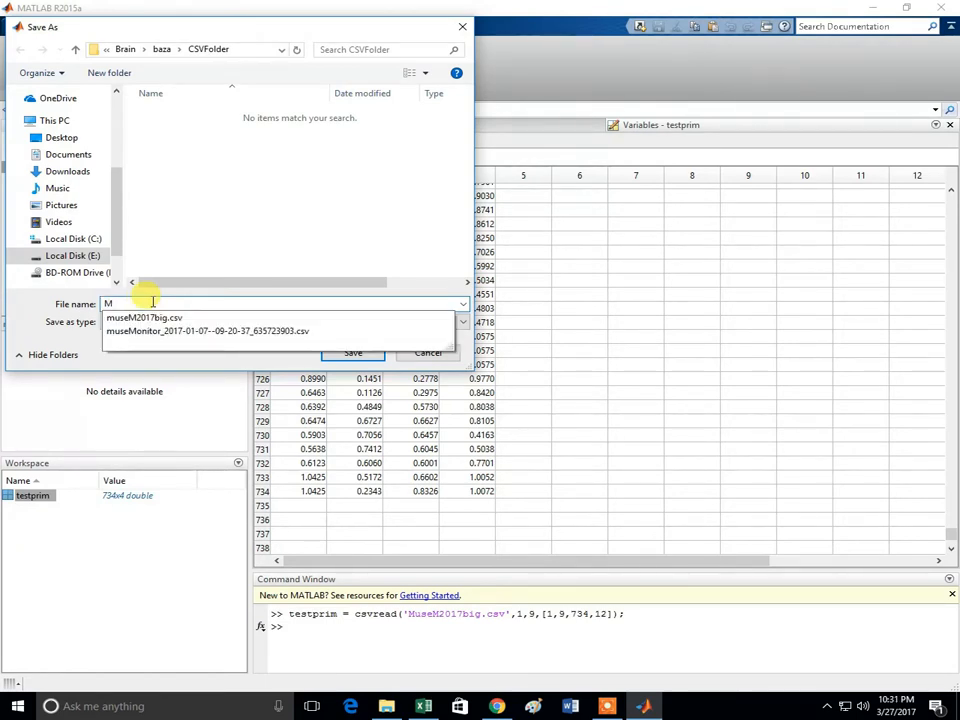
{"action": "type", "text": "alfa4.mat"}
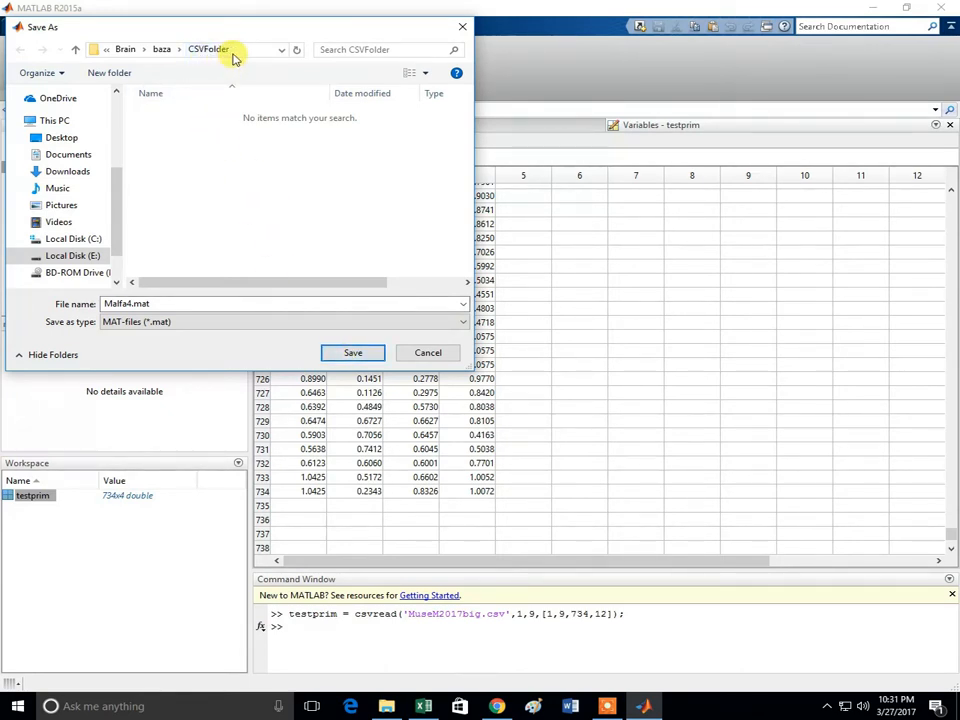
{"action": "left_click", "coordinate": [340, 360]}
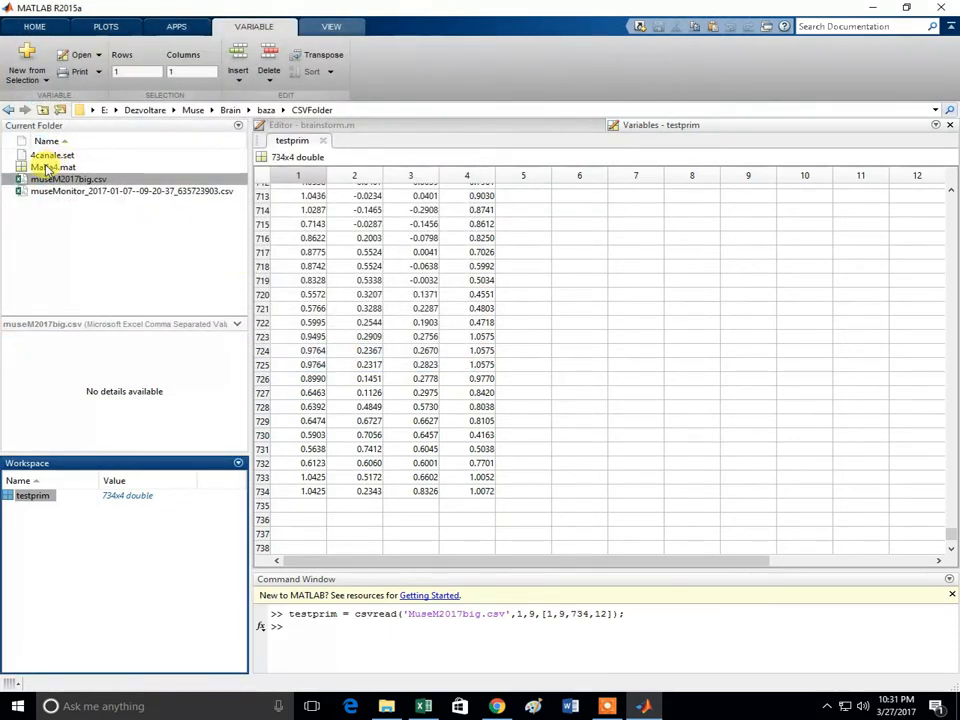
{"action": "left_click", "coordinate": [43, 168]}
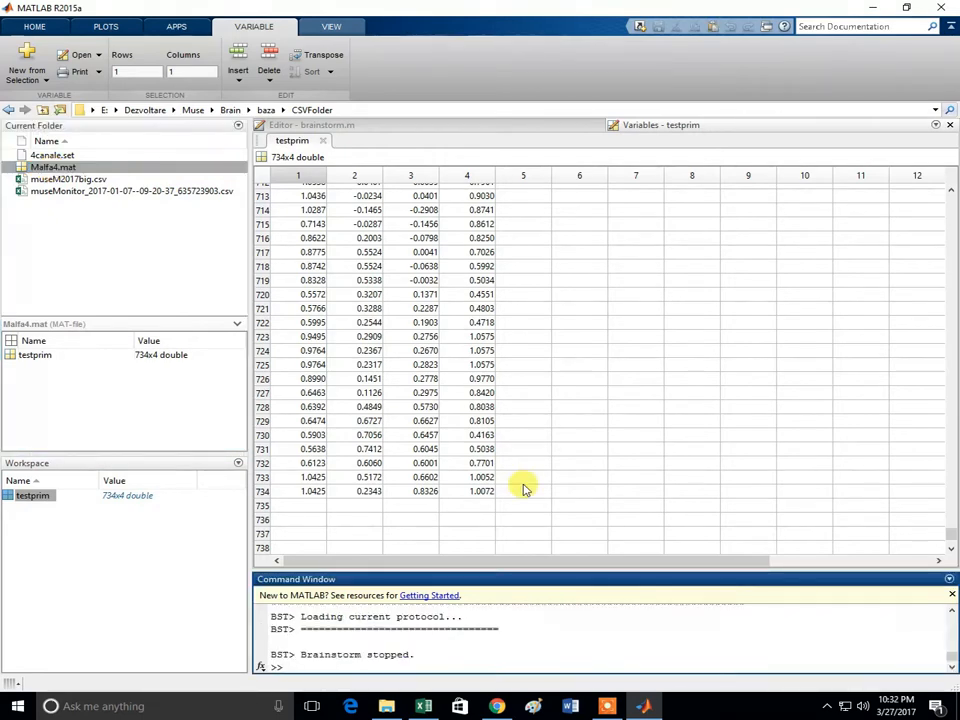
Switch to Chrome, open the Brainstorm introduction site from the brainstorm matlab import search results, and go to its download page
{"action": "left_click", "coordinate": [497, 706]}
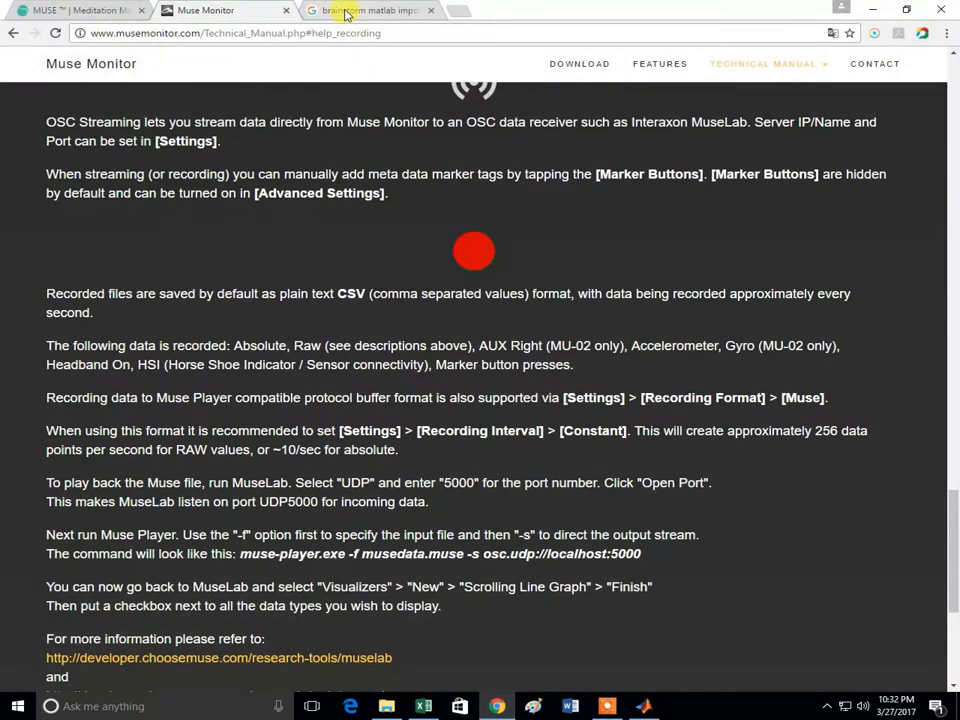
{"action": "left_click", "coordinate": [346, 13]}
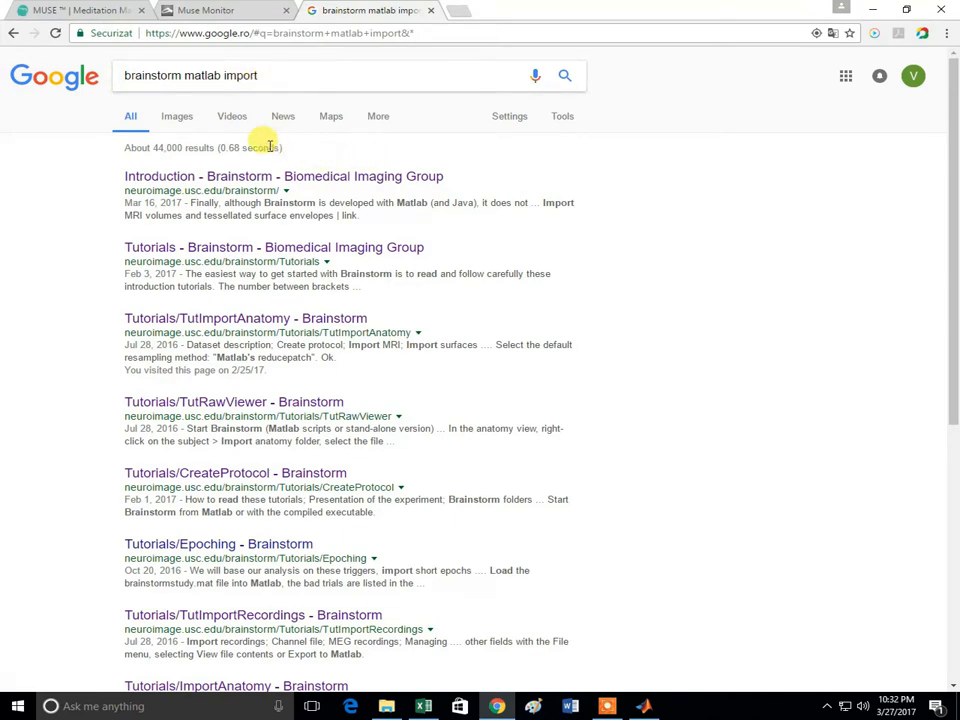
{"action": "left_click", "coordinate": [250, 178]}
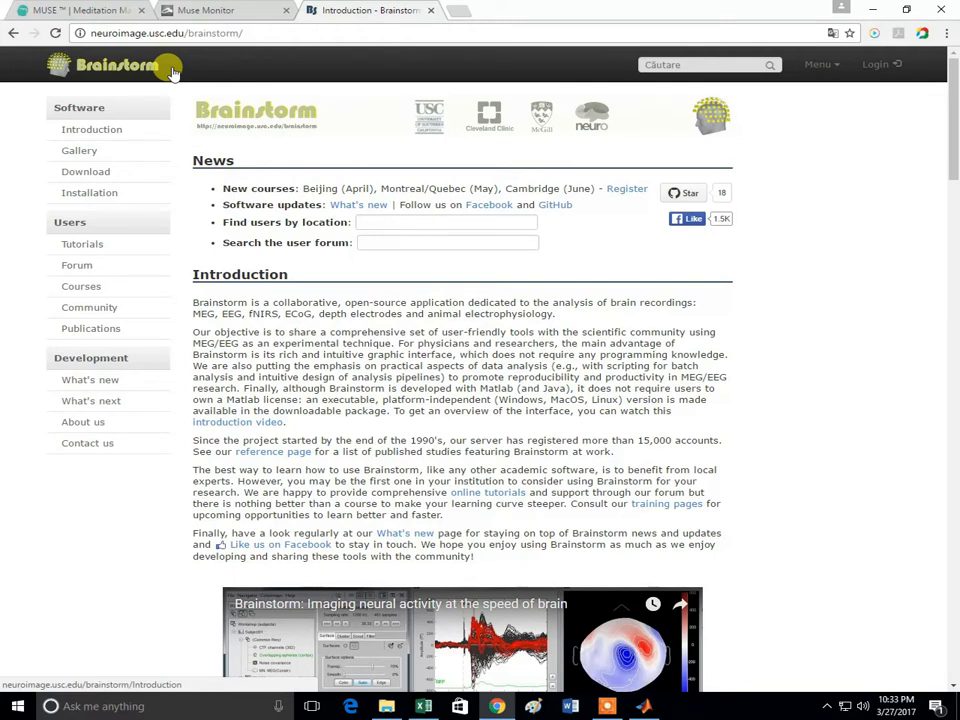
{"action": "left_click", "coordinate": [80, 175]}
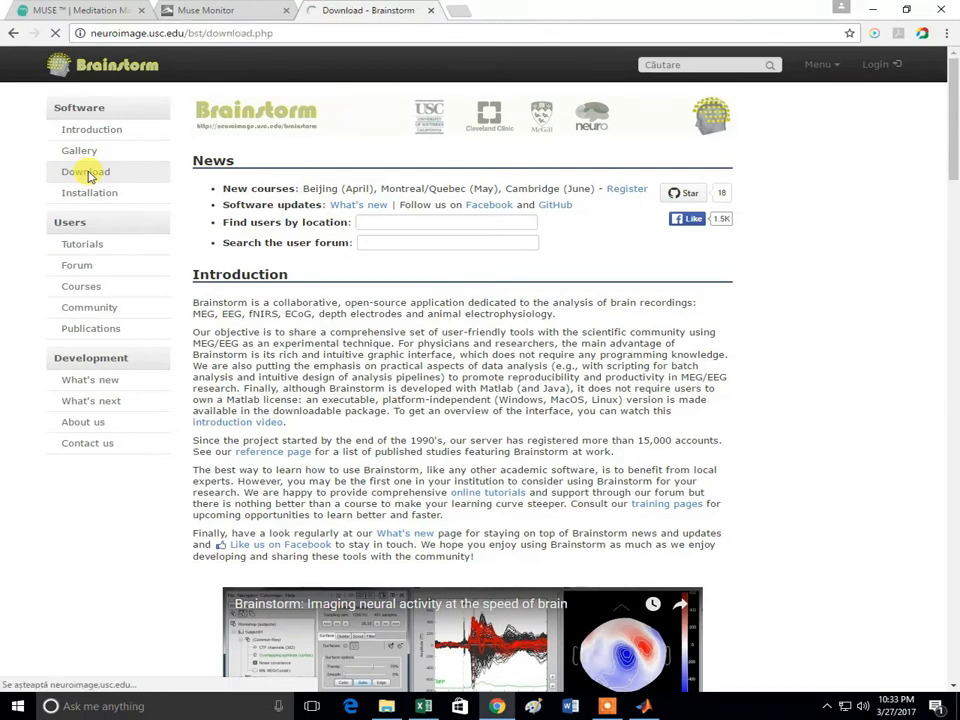
Switch from the Brainstorm download page to MATLAB and launch Brainstorm with the brainstorm command
{"action": "left_click", "coordinate": [339, 241]}
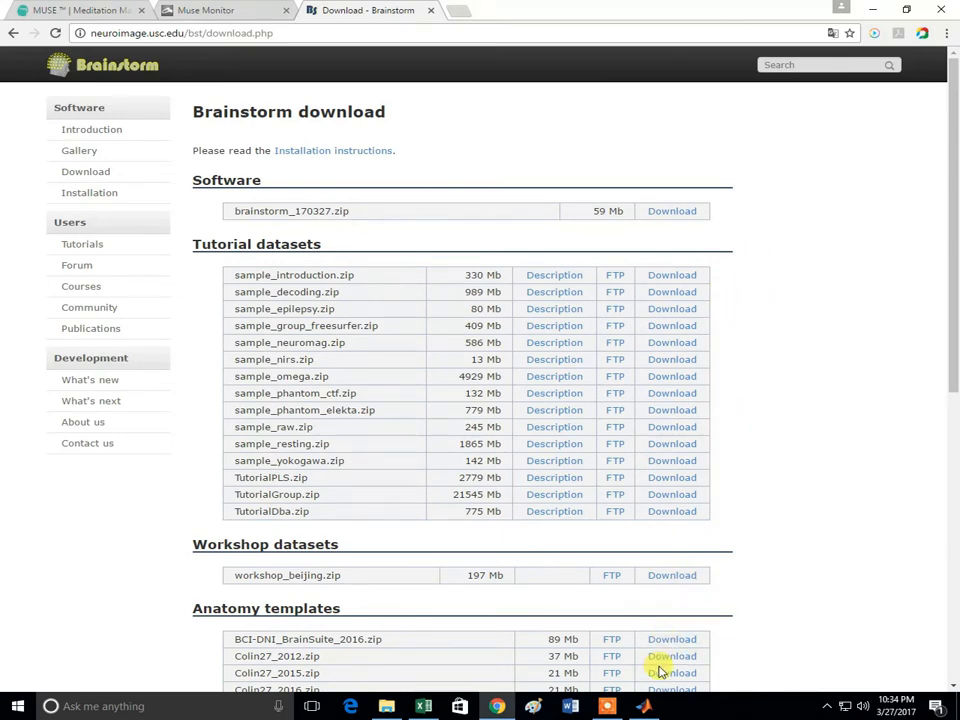
{"action": "left_click", "coordinate": [647, 710]}
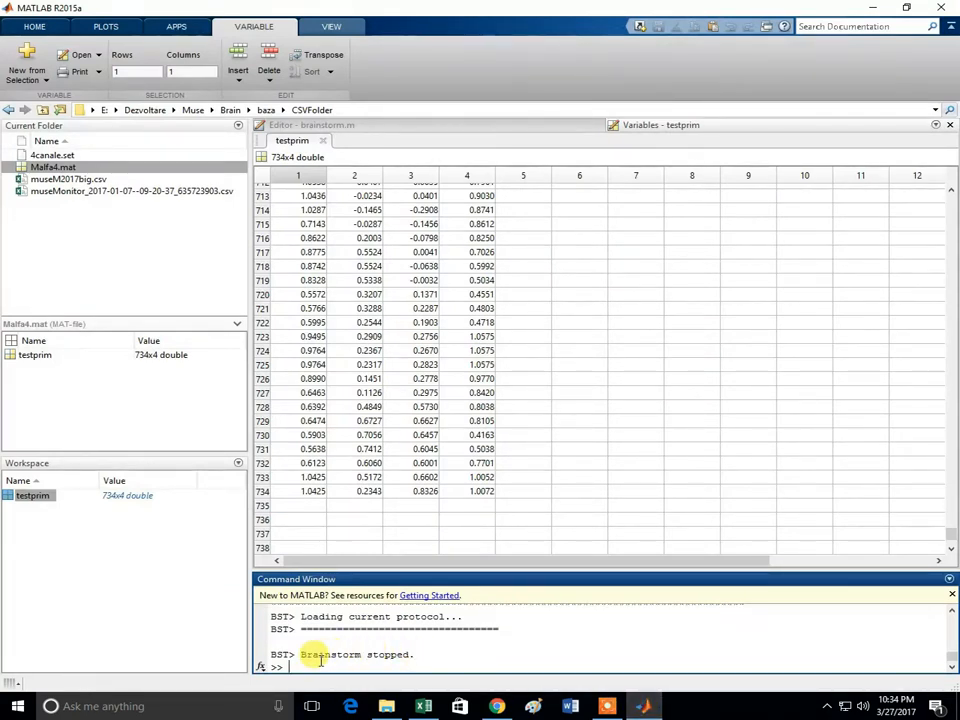
{"action": "type", "text": "brainstorm"}
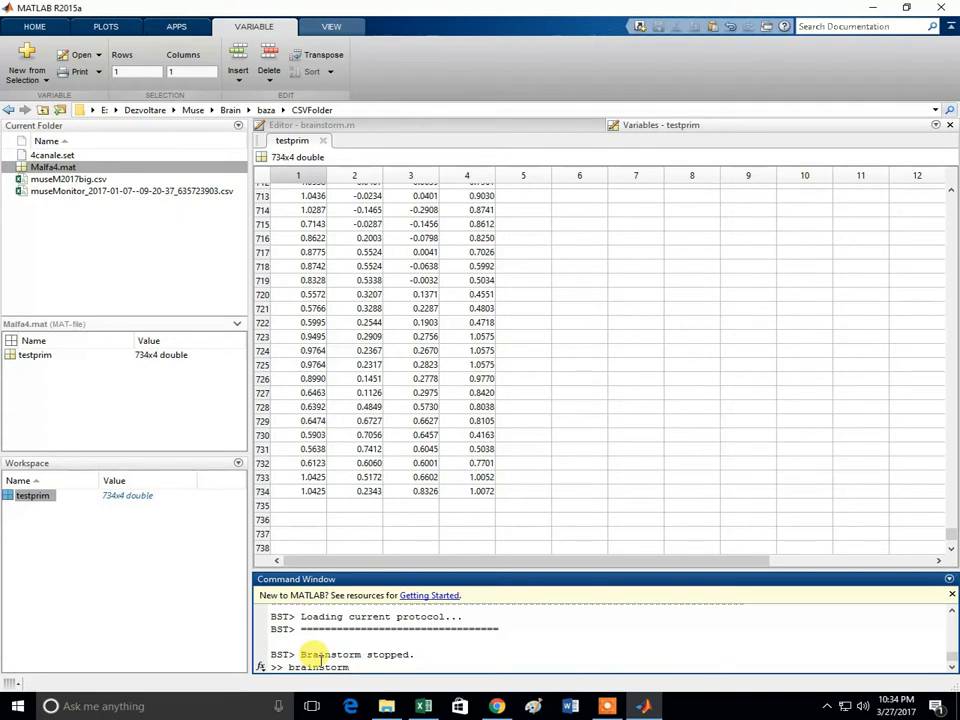
{"action": "key", "text": "Return"}
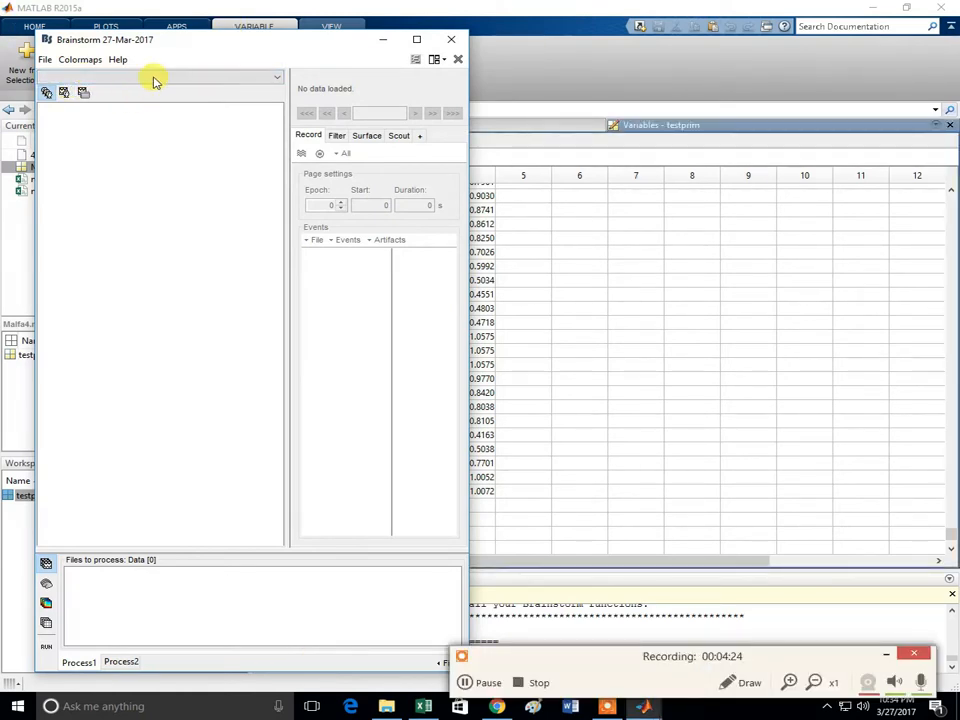
Create a new Brainstorm protocol named firsttry with individual anatomy and one channel file per acquisition run
{"action": "left_click", "coordinate": [45, 60]}
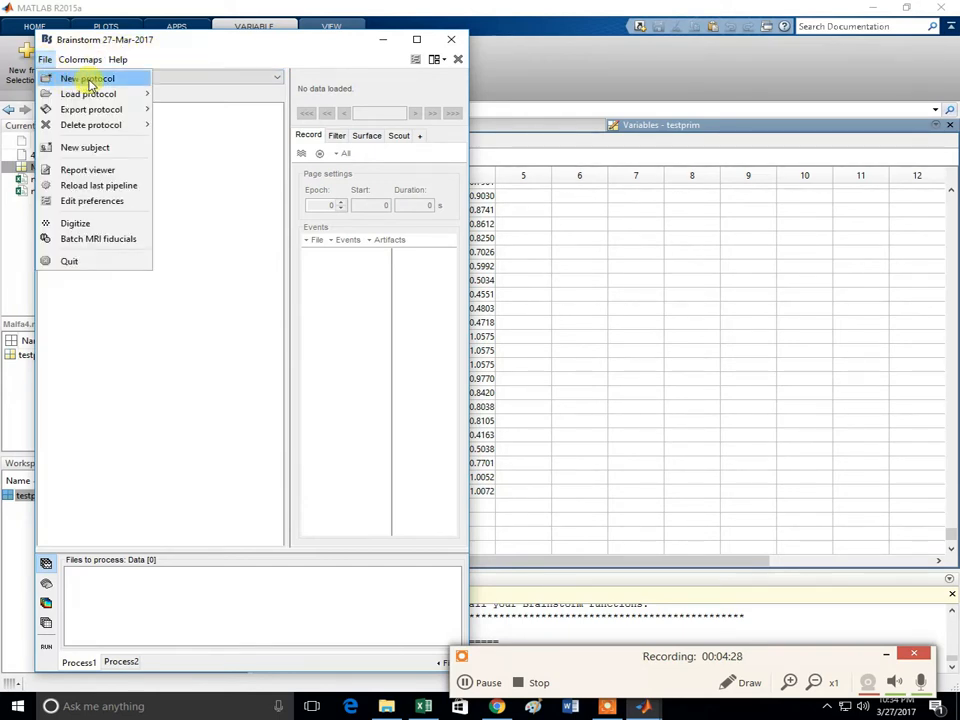
{"action": "left_click", "coordinate": [88, 80]}
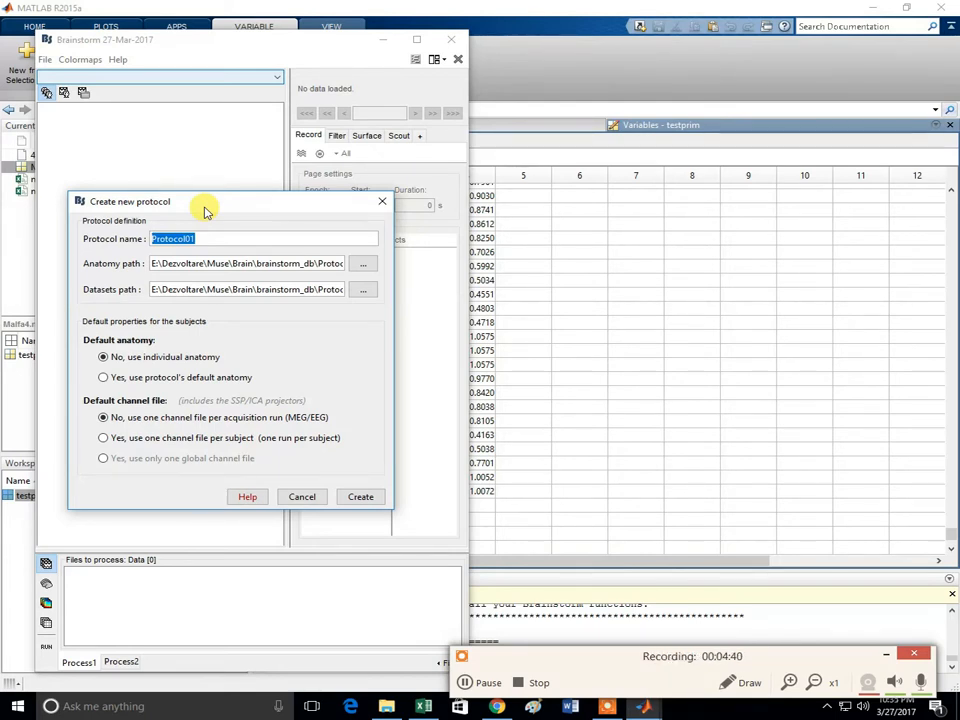
{"action": "type", "text": "fir"}
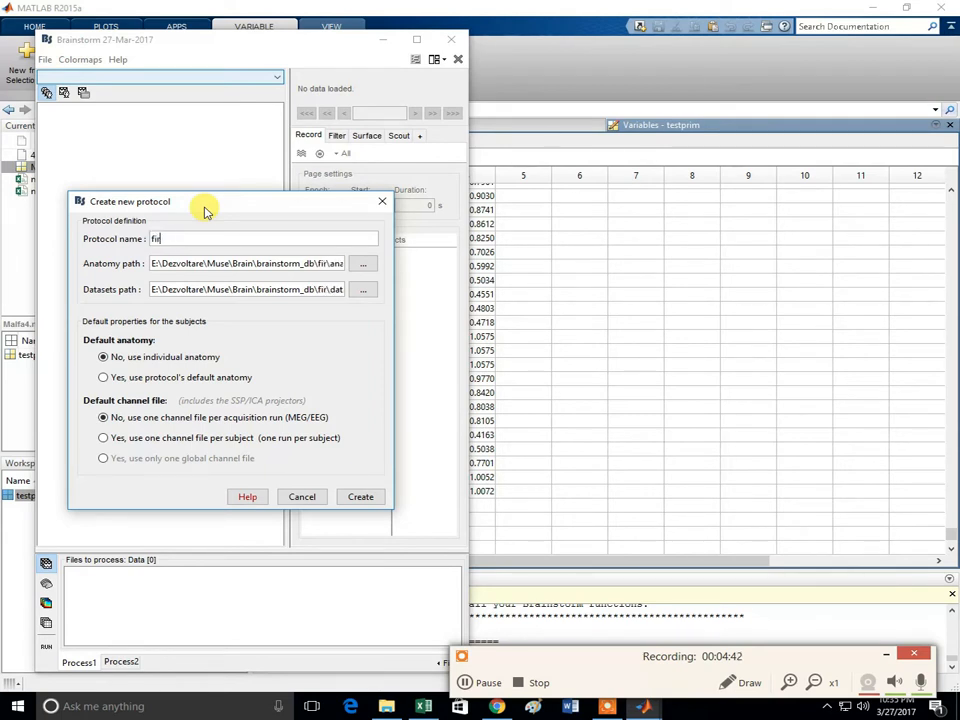
{"action": "type", "text": "sttry"}
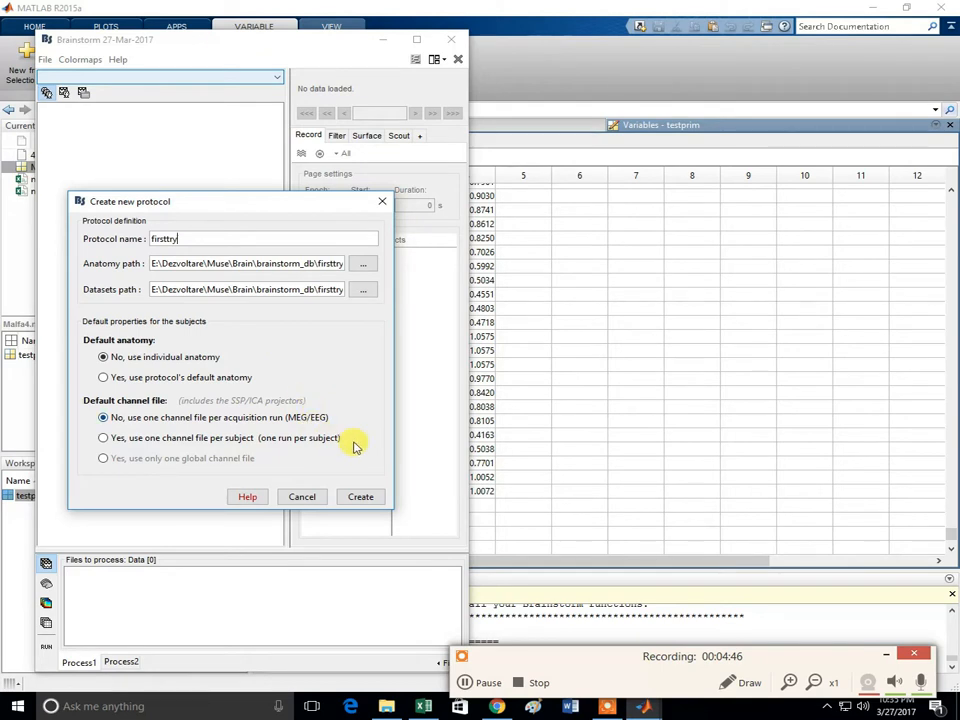
{"action": "left_click", "coordinate": [351, 496]}
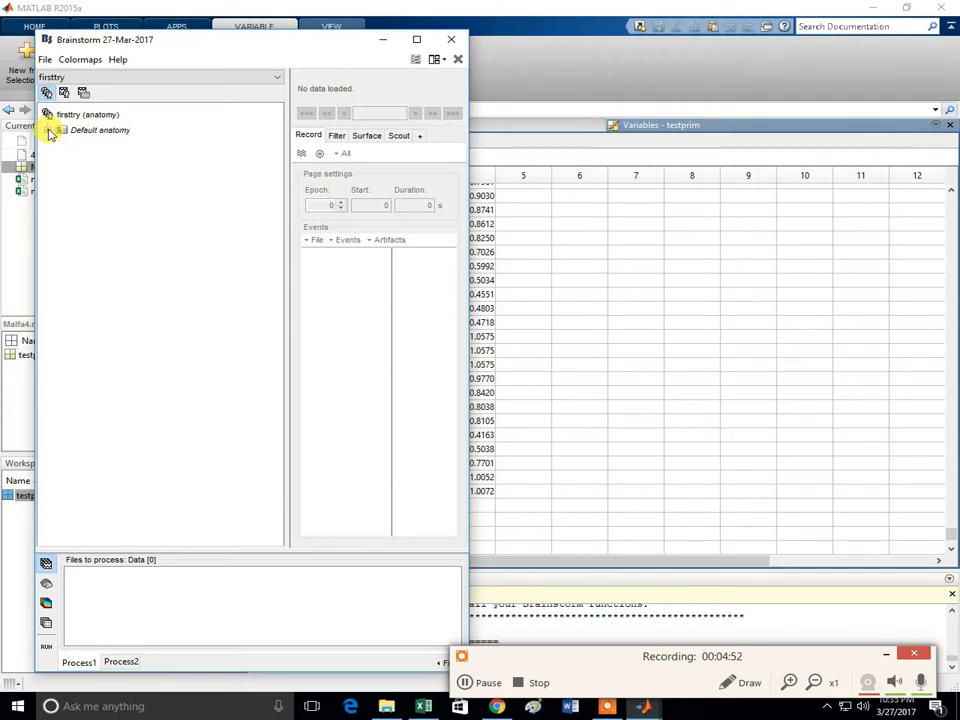
Import the sample_epilepsy anatomy folder as a FreeSurfer folder into Default anatomy, replacing the existing anatomy and using 15000 cortex vertices
{"action": "left_click", "coordinate": [52, 131]}
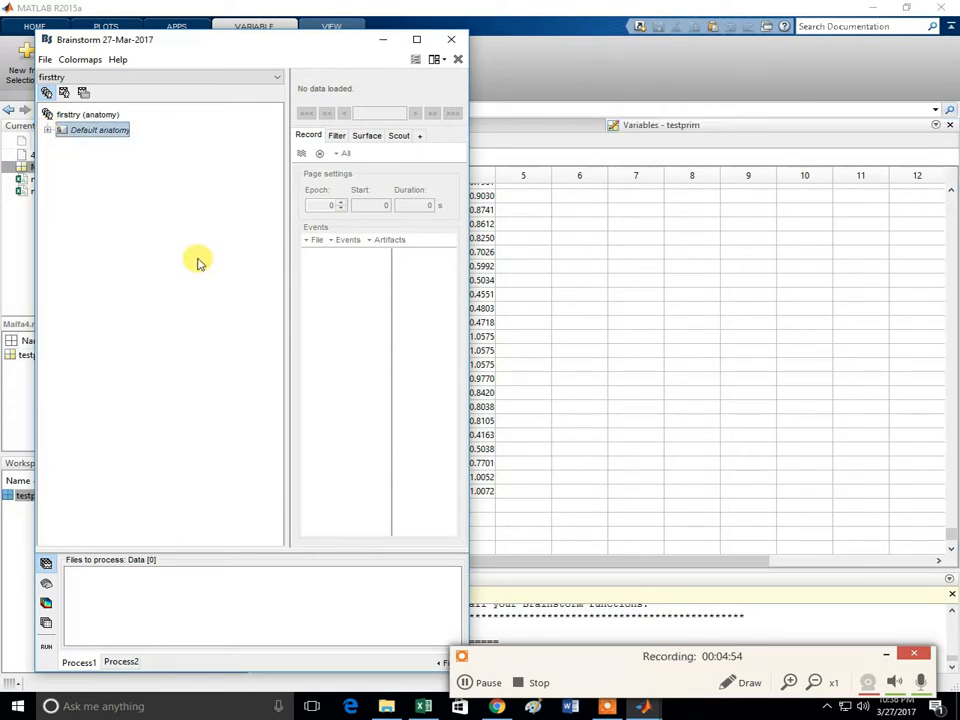
{"action": "right_click", "coordinate": [90, 134]}
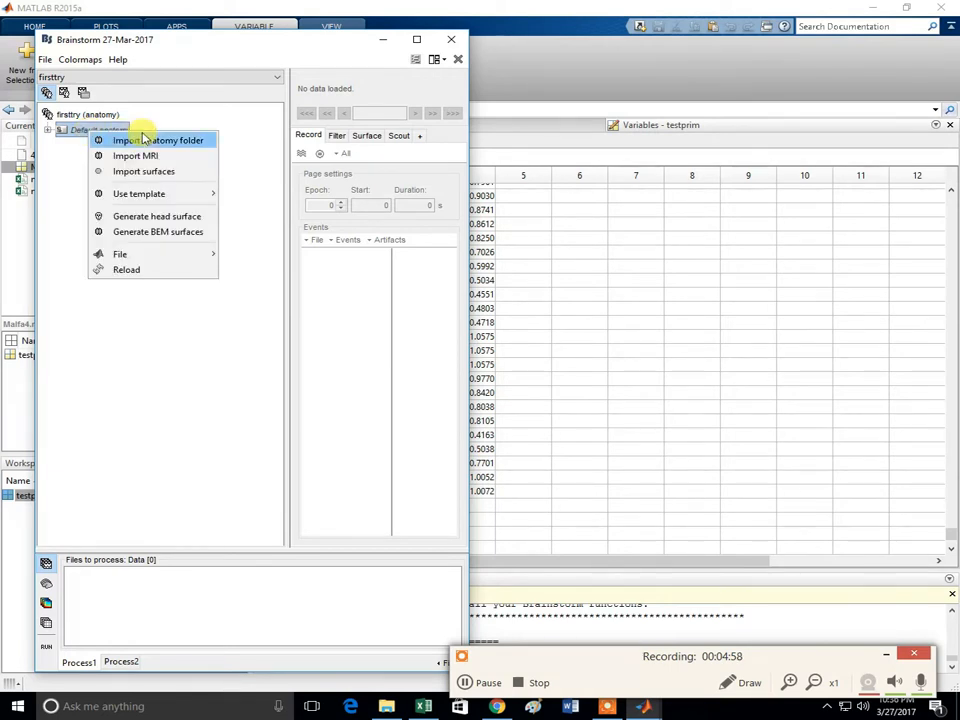
{"action": "left_click", "coordinate": [175, 145]}
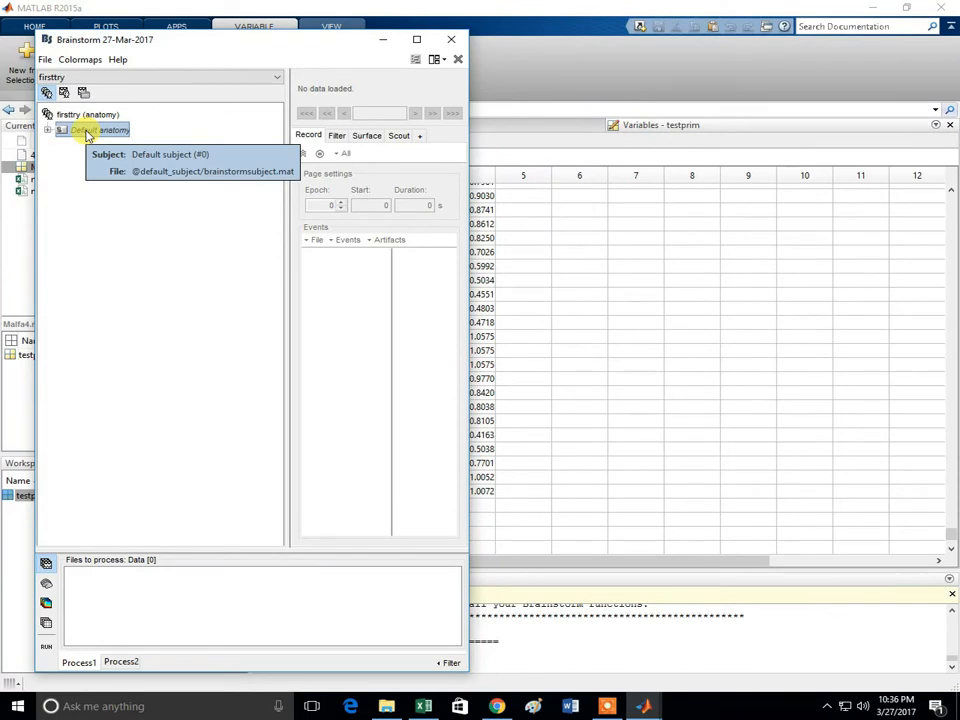
{"action": "right_click", "coordinate": [87, 135]}
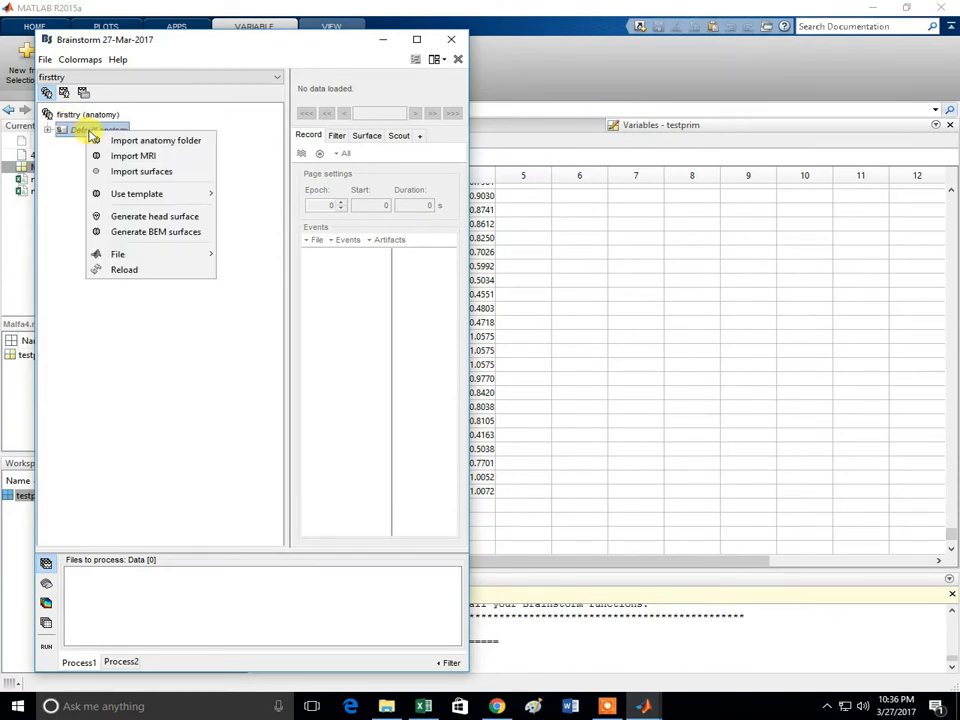
{"action": "left_click", "coordinate": [177, 145]}
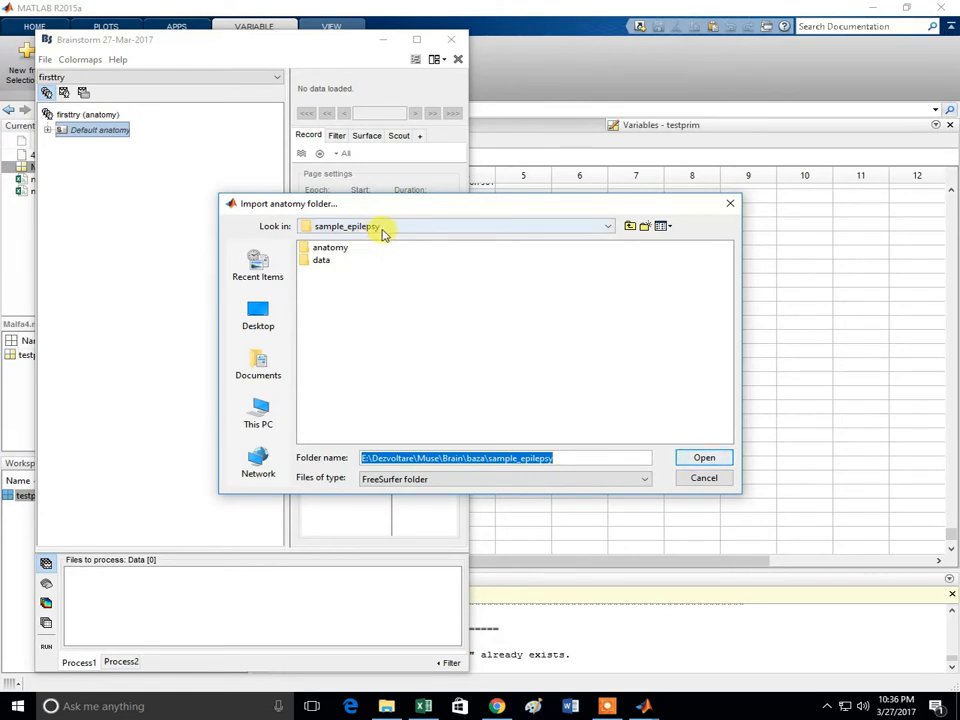
{"action": "double_click", "coordinate": [336, 250]}
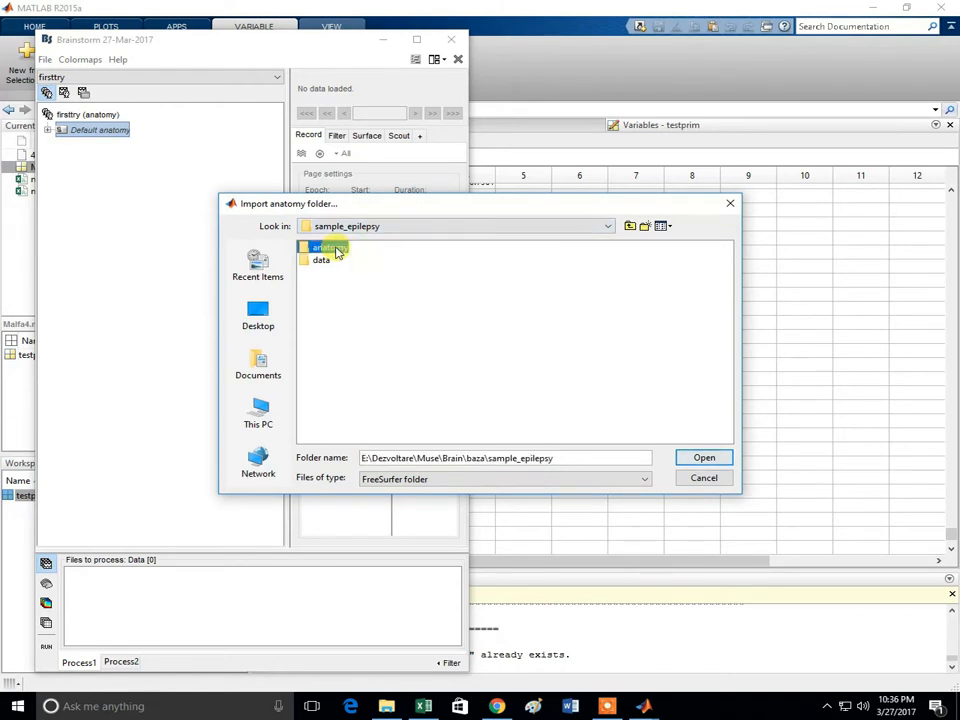
{"action": "left_click", "coordinate": [703, 459]}
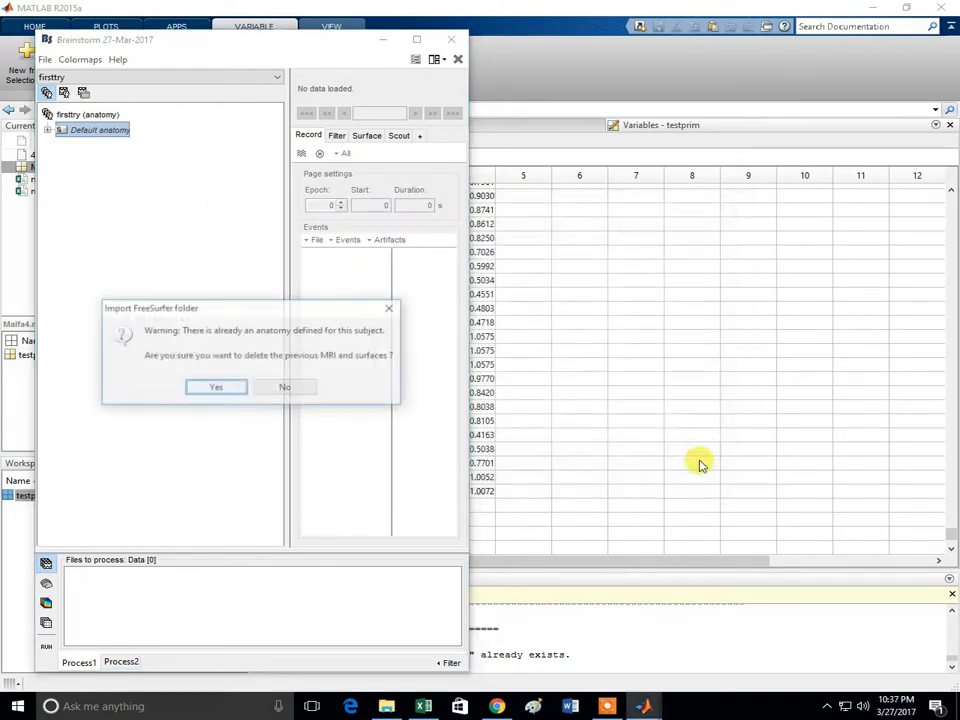
{"action": "left_click", "coordinate": [212, 390]}
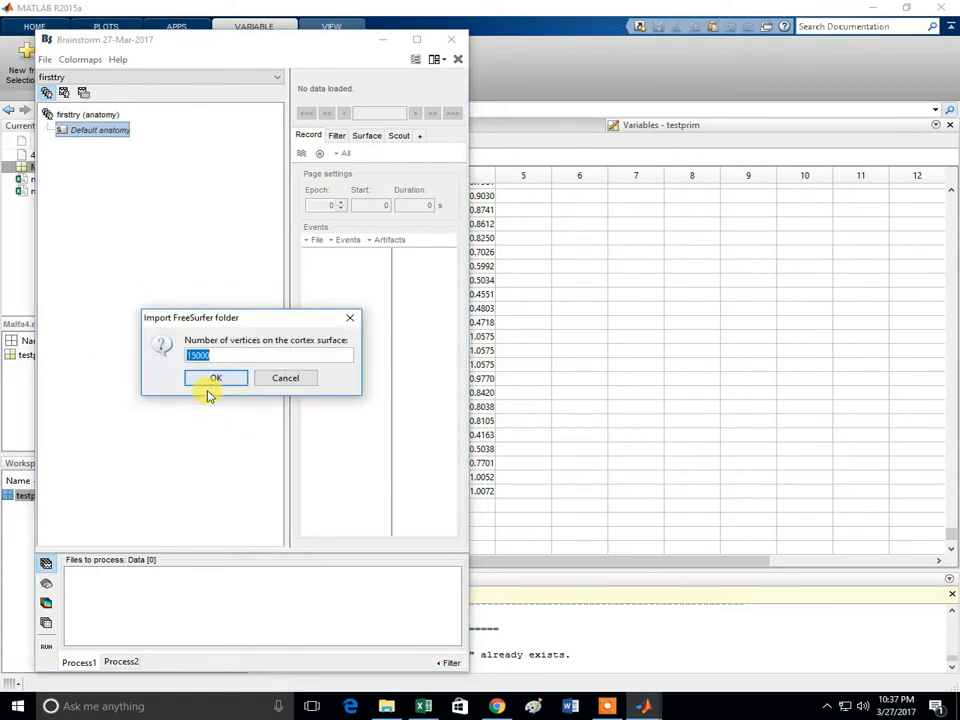
{"action": "left_click", "coordinate": [212, 382]}
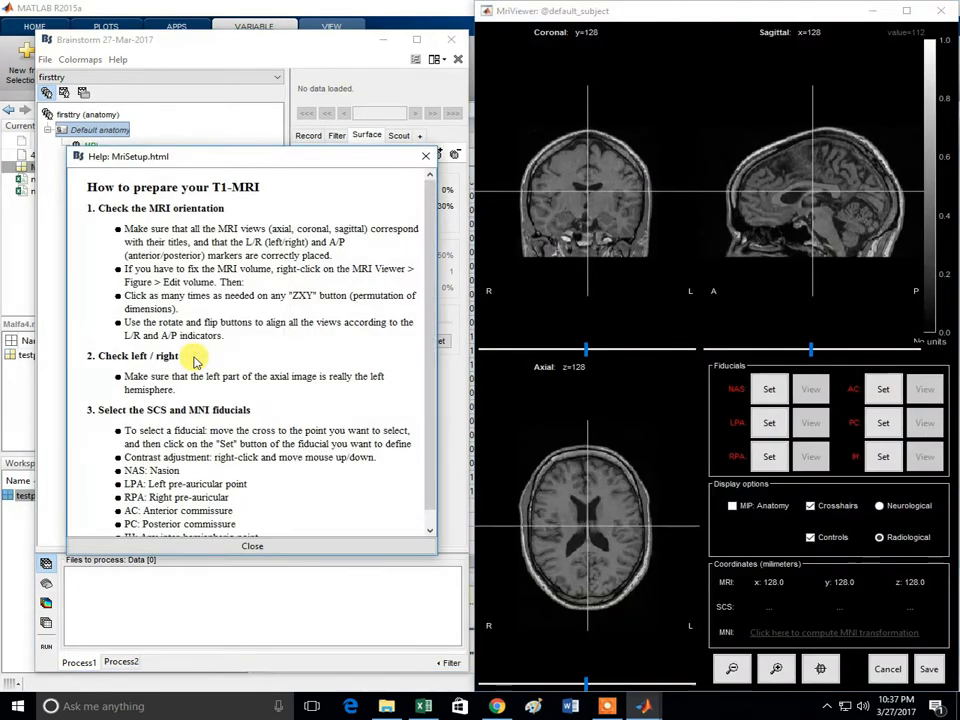
Dismiss the MRI setup help and compute the MNI transformation for the default subject's MRI, agreeing to download the additional atlases
{"action": "left_click", "coordinate": [427, 160]}
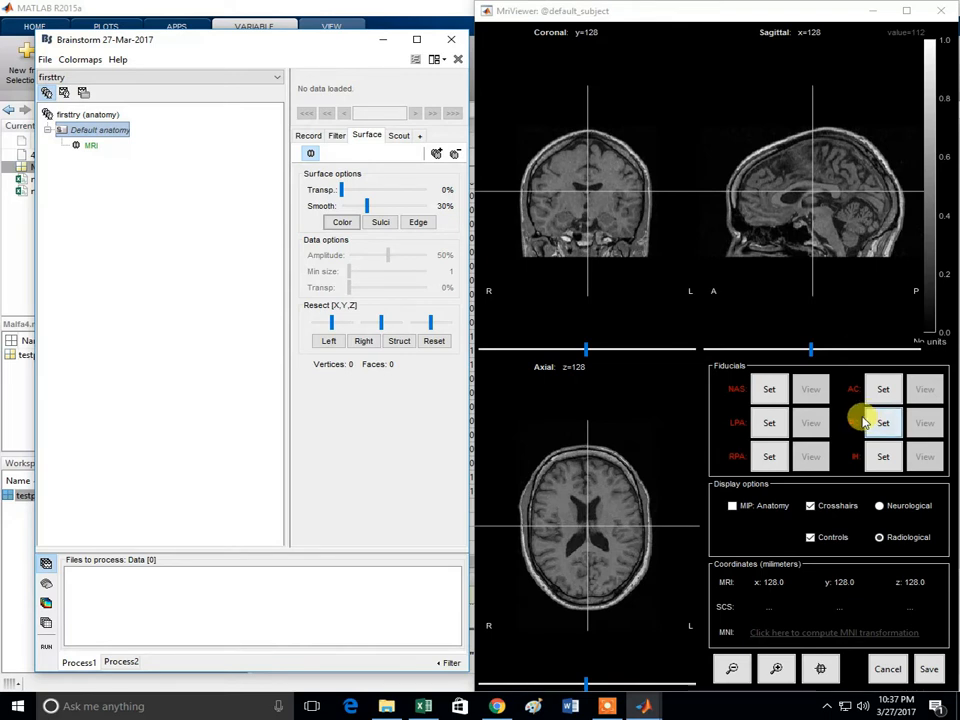
{"action": "left_click", "coordinate": [820, 635]}
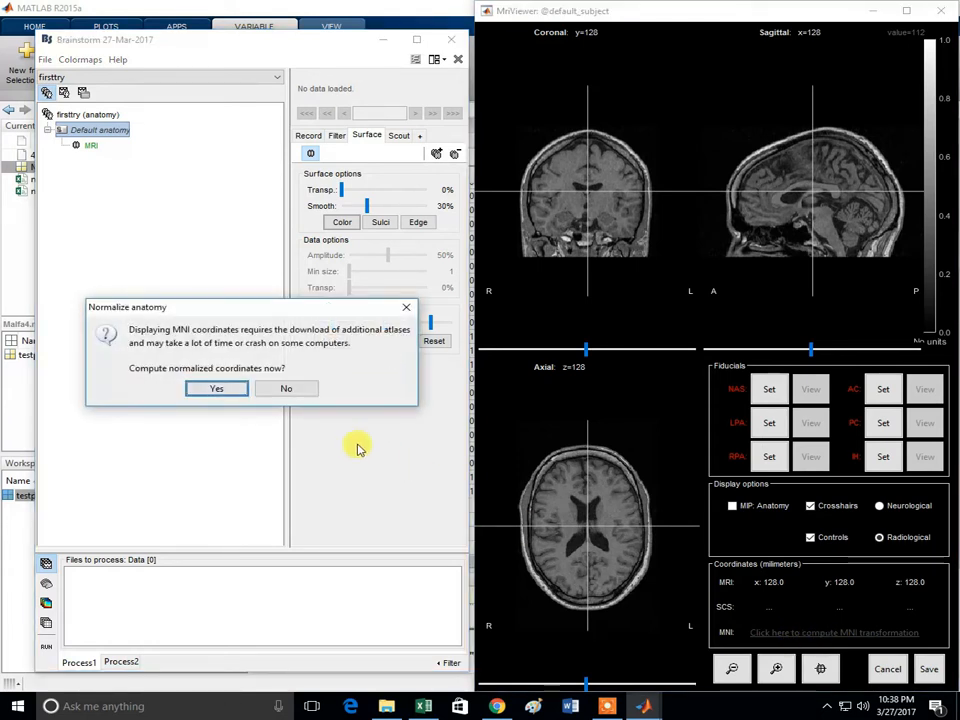
{"action": "left_click", "coordinate": [215, 391]}
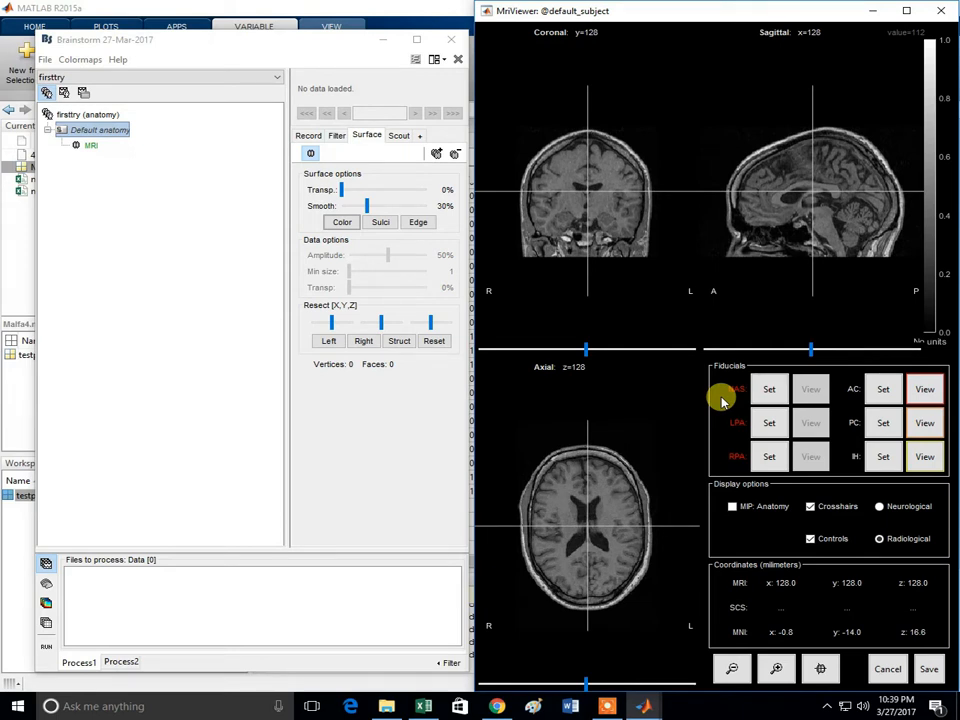
Set the NAS fiducial at MRI coordinates [134,222,74]
{"action": "left_click", "coordinate": [822, 675]}
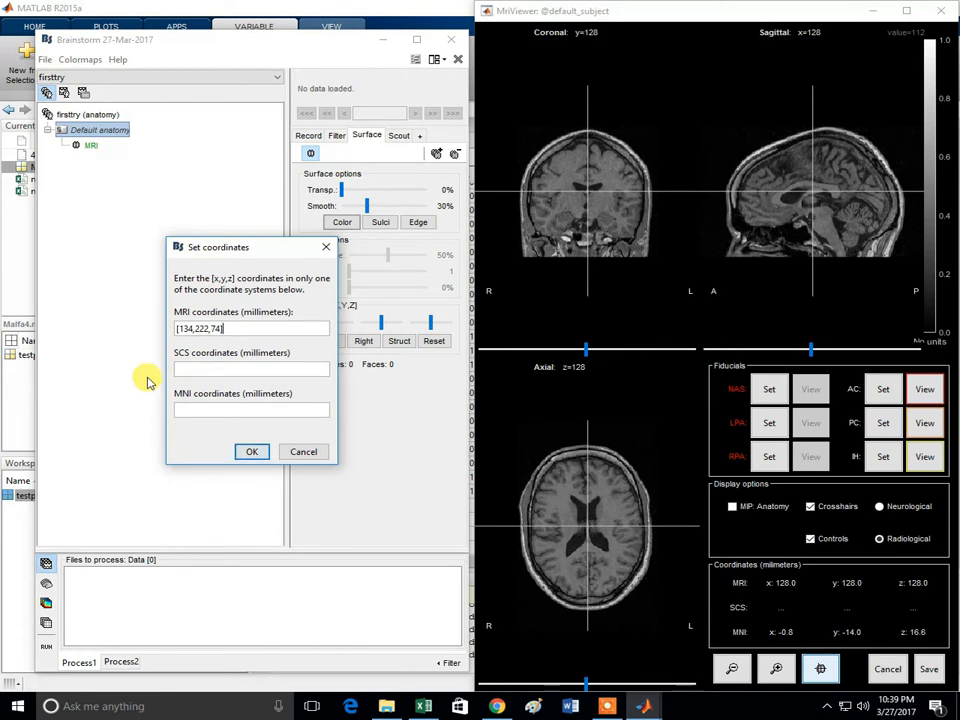
{"action": "left_click", "coordinate": [255, 453]}
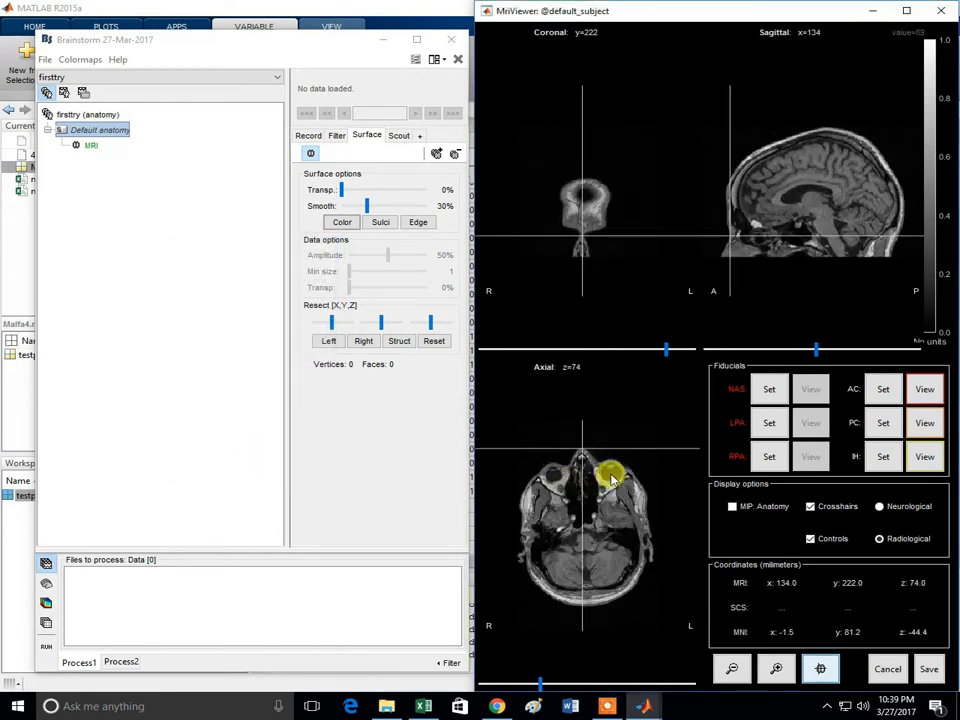
{"action": "left_click", "coordinate": [768, 390]}
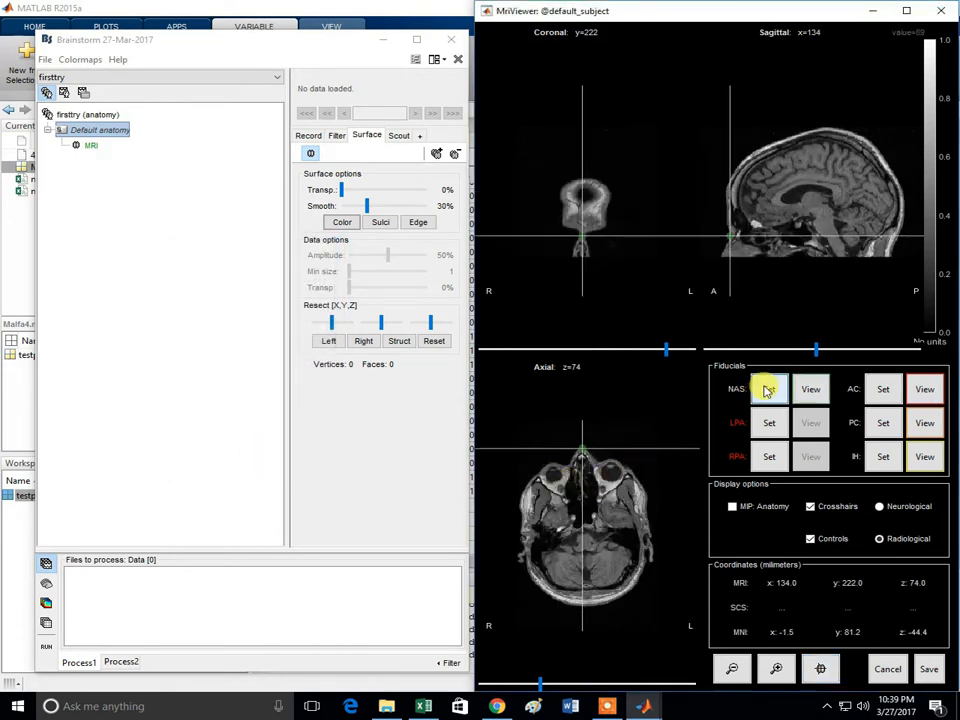
Set the LPA fiducial at MRI coordinates [58,123,69]
{"action": "left_click", "coordinate": [818, 670]}
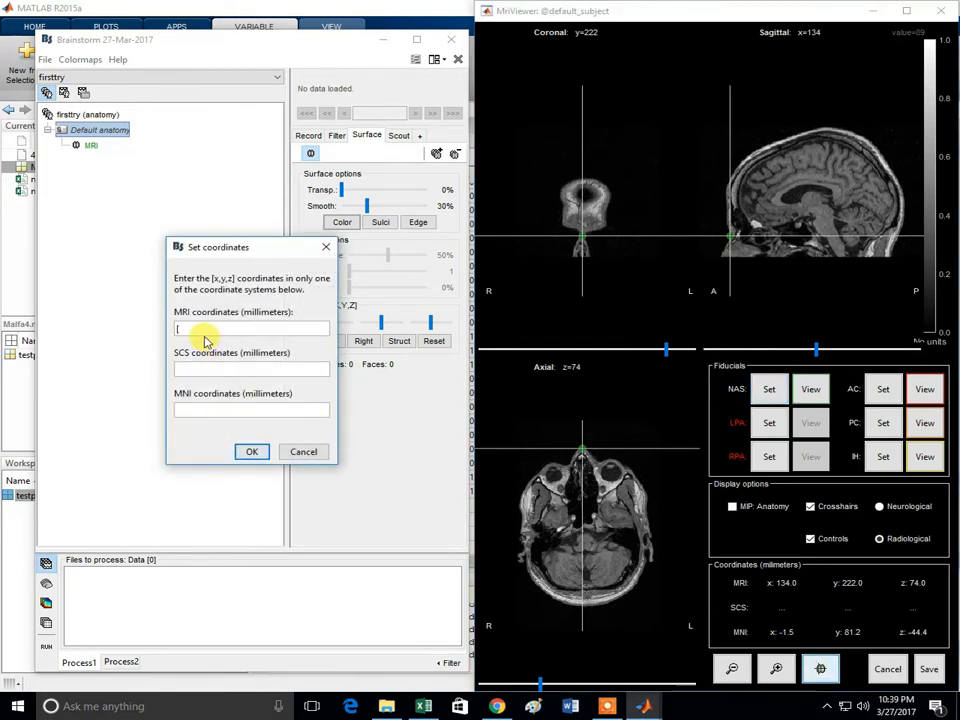
{"action": "type", "text": "[58,123,69]"}
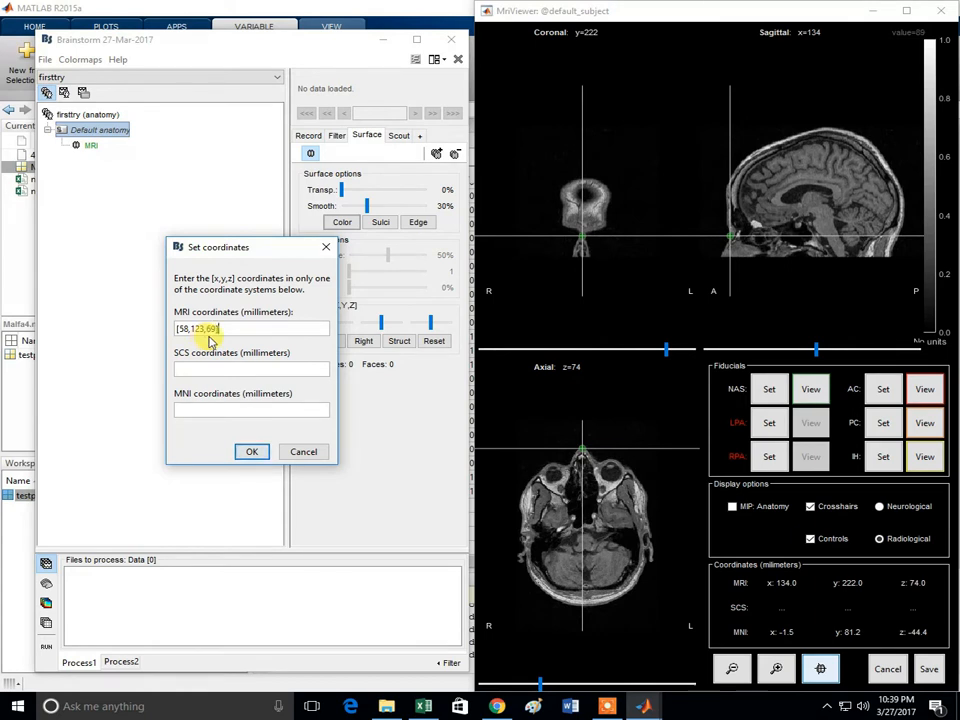
{"action": "left_click", "coordinate": [252, 452]}
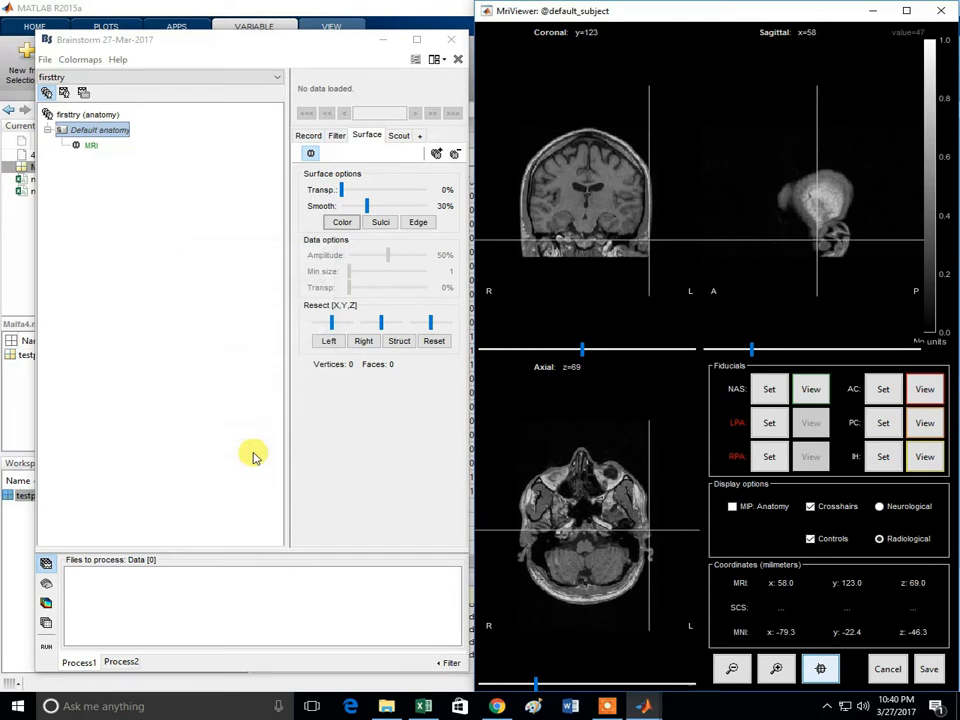
{"action": "left_click", "coordinate": [760, 424]}
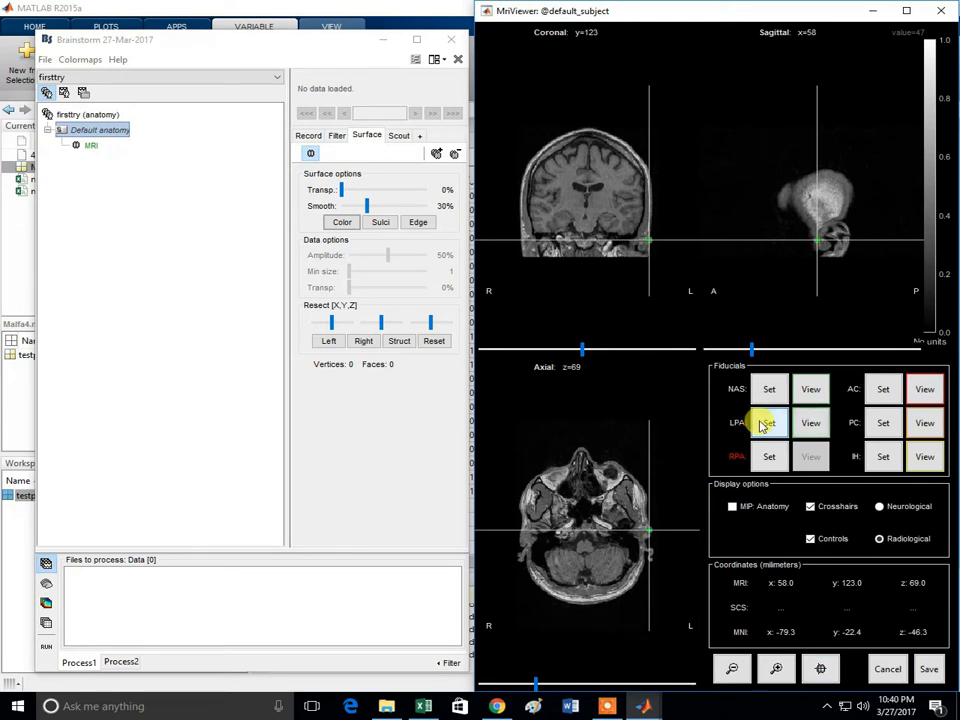
Set the RPA fiducial at MRI coordinates [204,120,75] and save the MRI fiducials
{"action": "left_click", "coordinate": [820, 668]}
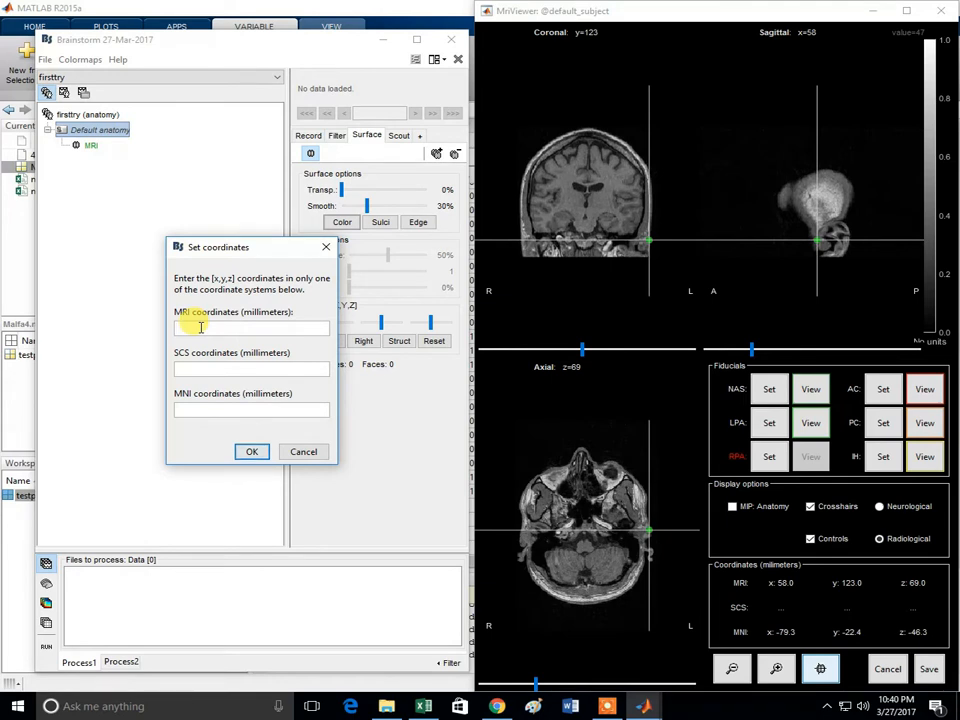
{"action": "type", "text": "[204,120,75]"}
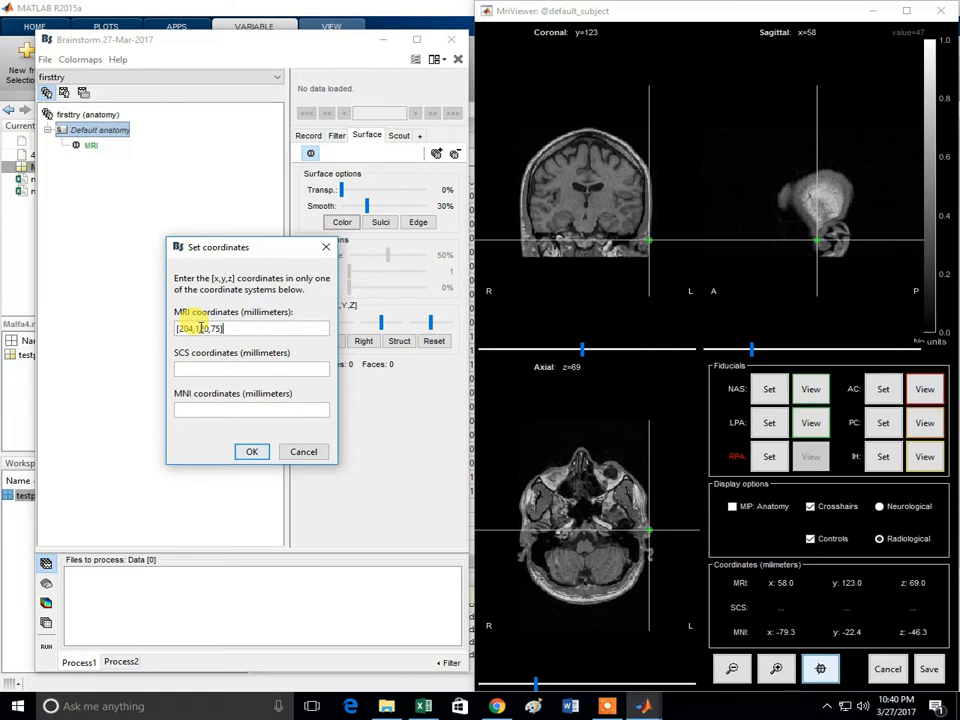
{"action": "left_click", "coordinate": [252, 452]}
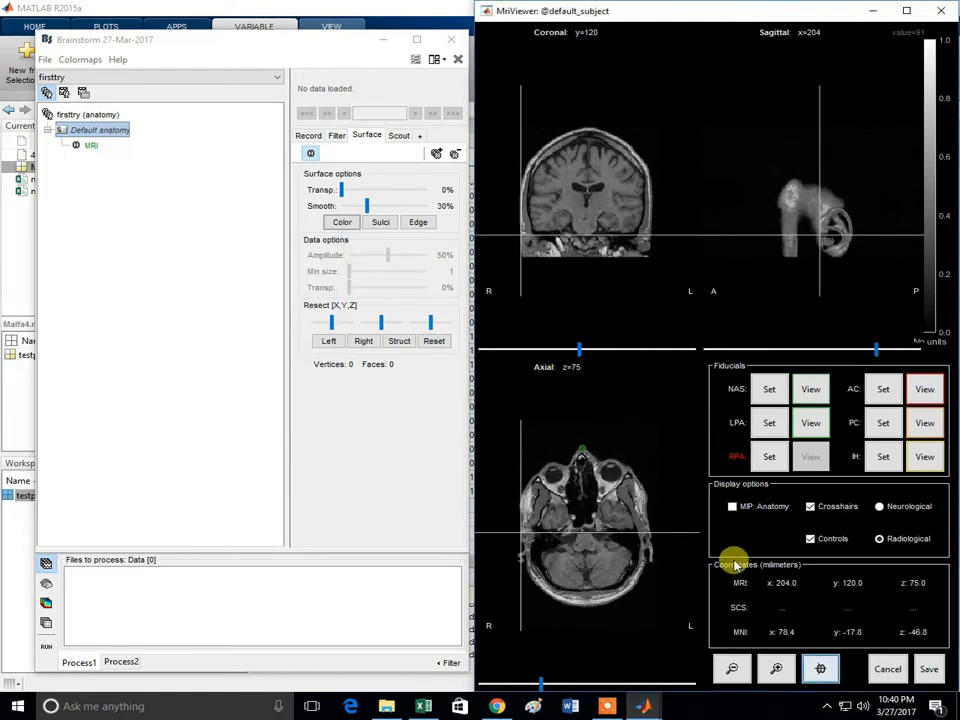
{"action": "left_click", "coordinate": [769, 457]}
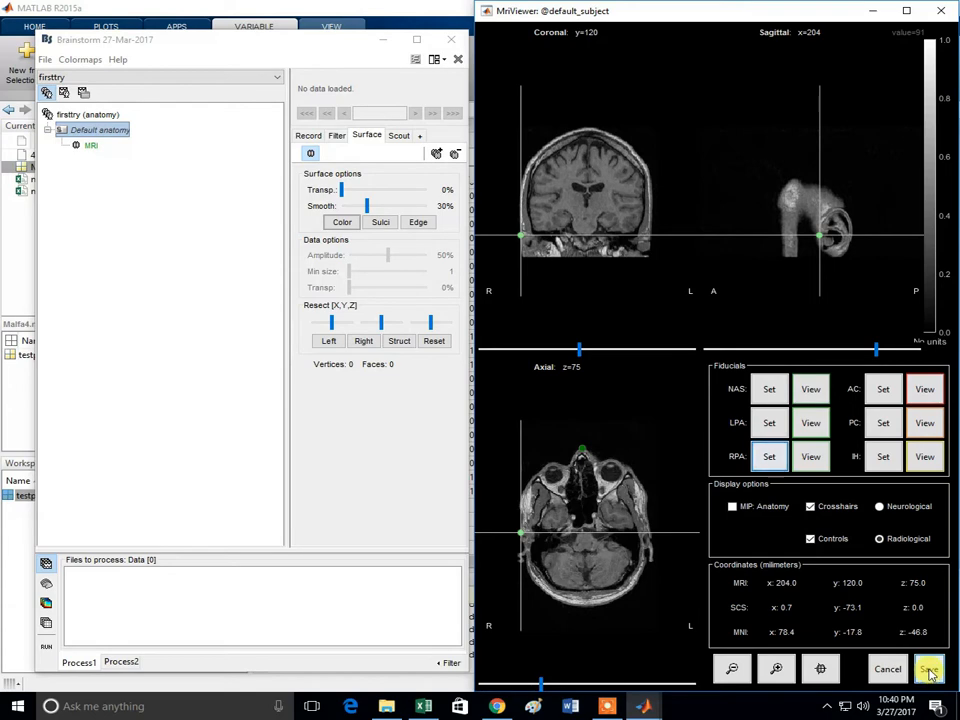
{"action": "left_click", "coordinate": [929, 670]}
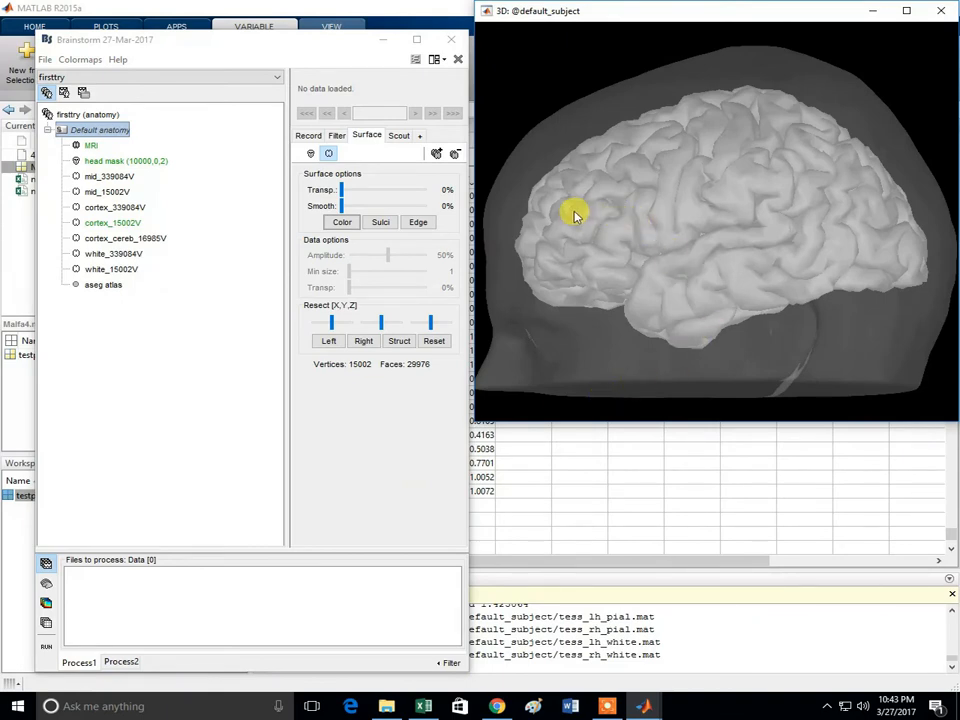
Rotate the 3D head and cortex model to examine it from several angles, and return to the Default anatomy entry
{"action": "left_click_drag", "start_coordinate": [574, 210], "coordinate": [790, 288]}
{"action": "left_click_drag", "start_coordinate": [566, 322], "coordinate": [770, 295]}
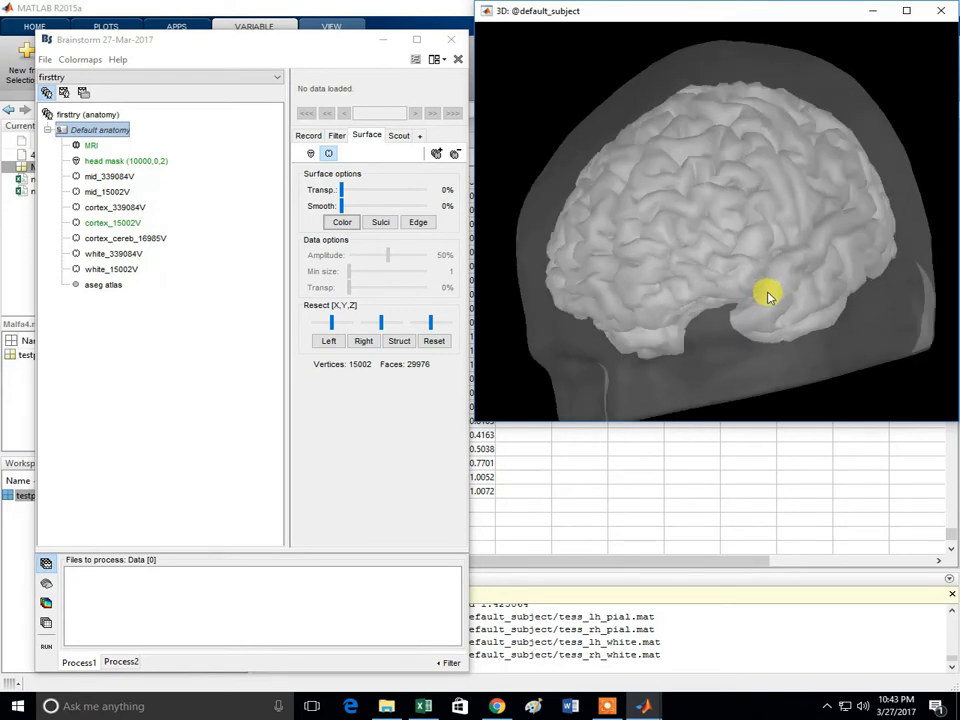
{"action": "left_click", "coordinate": [50, 133]}
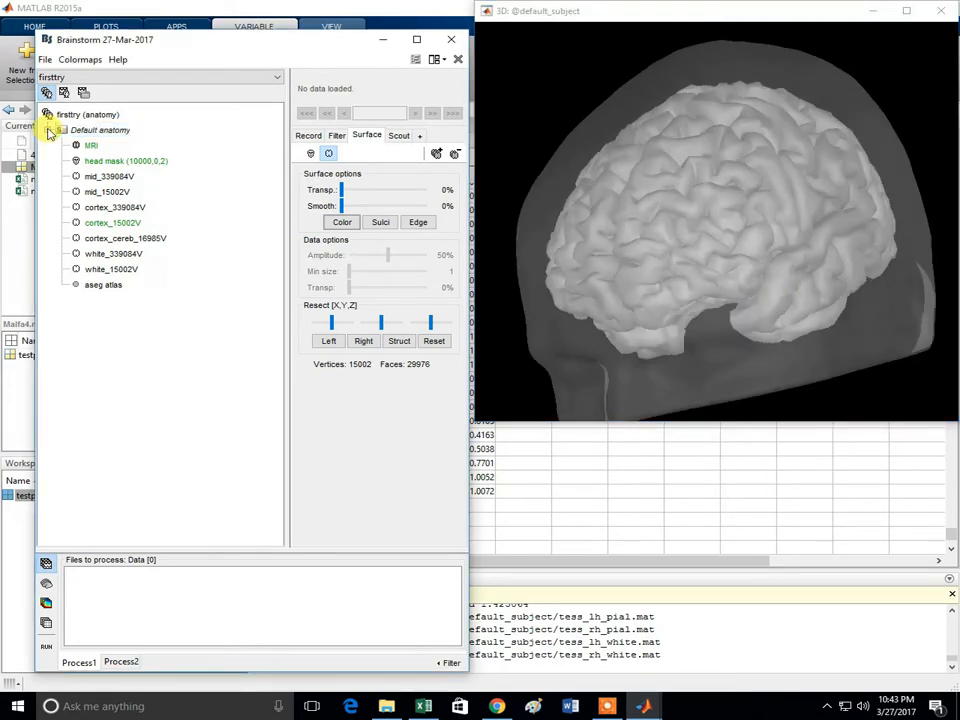
Close the 3D head view and open Malfa4.mat as a raw EEG Matlab matrix recording in the firsttry protocol's functional data
{"action": "left_click", "coordinate": [938, 10]}
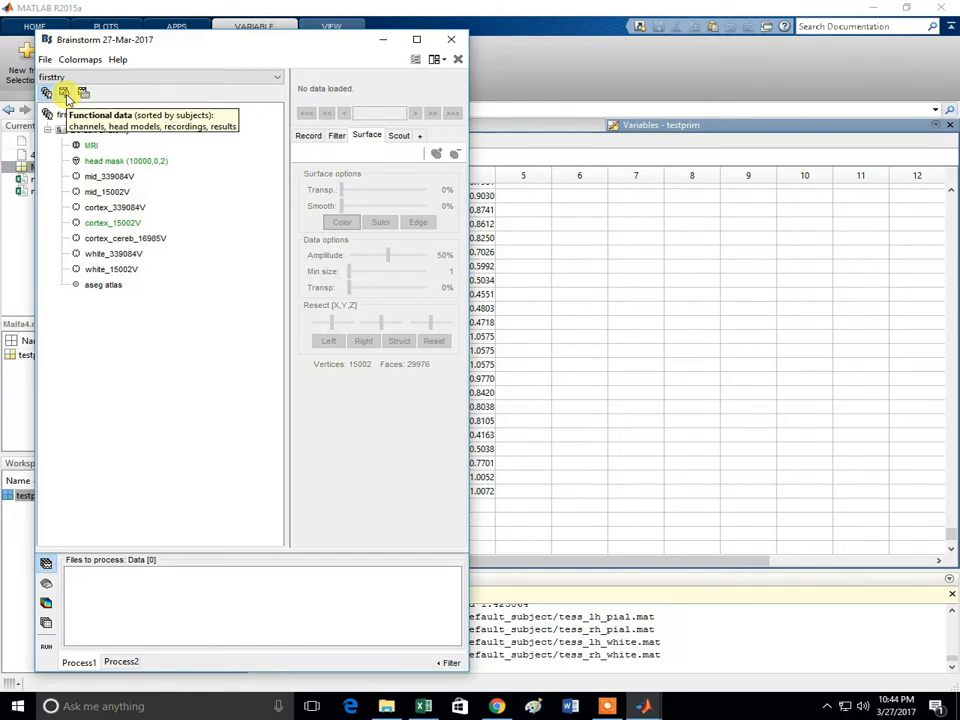
{"action": "left_click", "coordinate": [66, 96]}
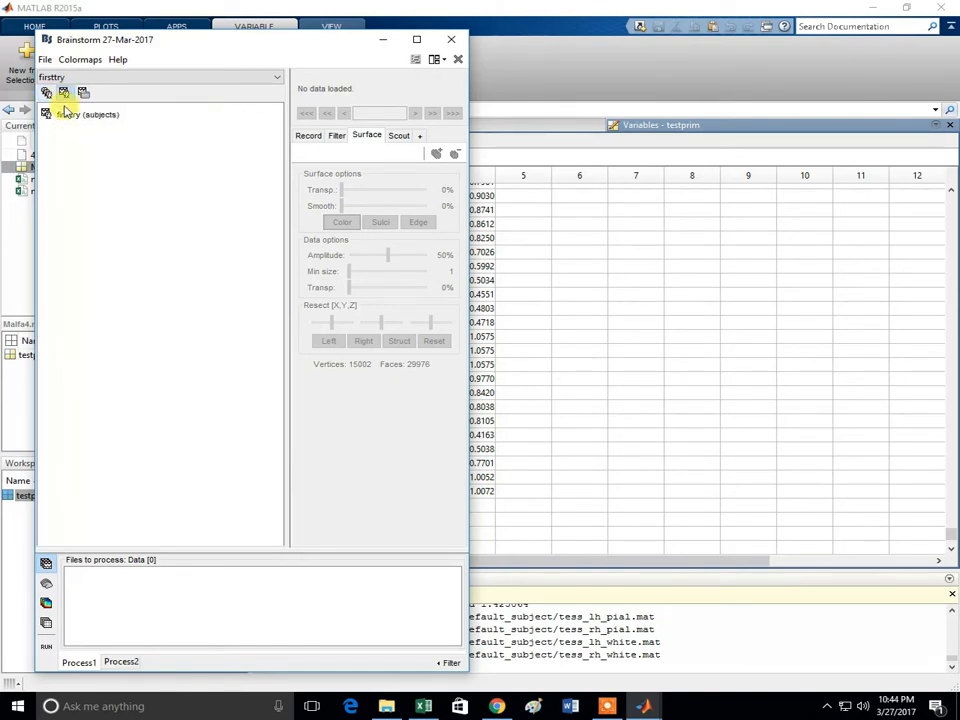
{"action": "right_click", "coordinate": [66, 118]}
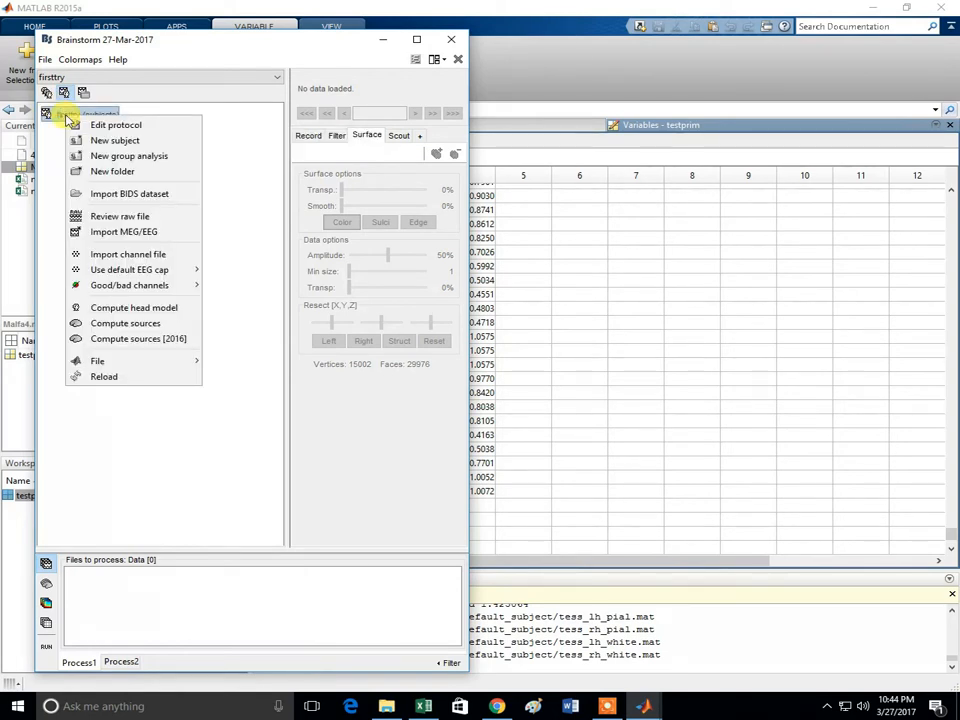
{"action": "left_click", "coordinate": [127, 217]}
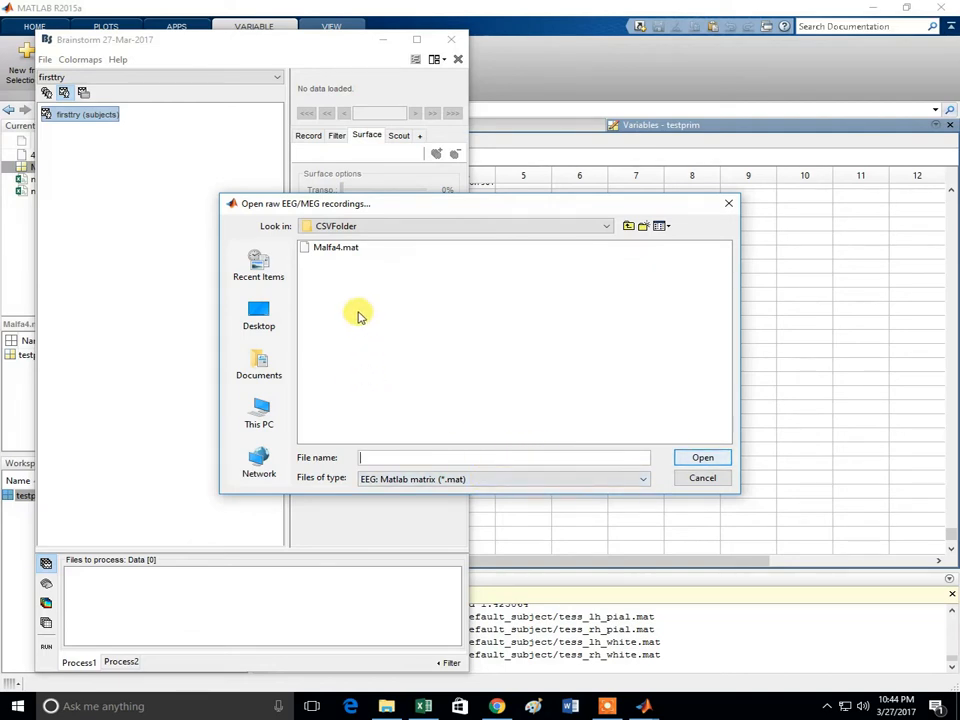
{"action": "left_click", "coordinate": [327, 249]}
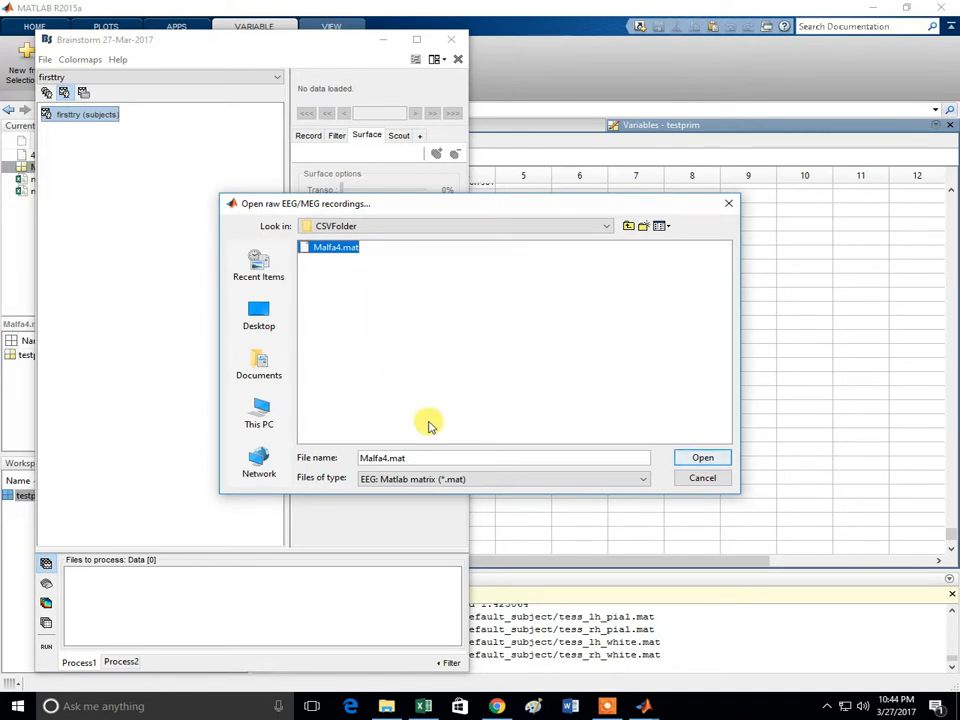
{"action": "left_click", "coordinate": [644, 479]}
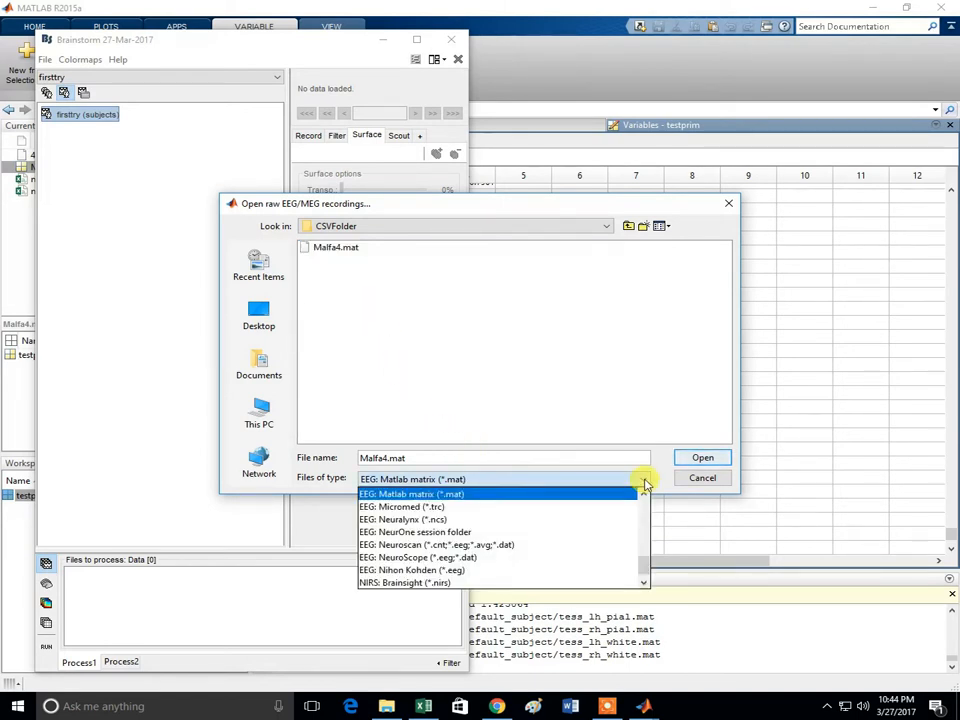
{"action": "left_click_drag", "start_coordinate": [643, 566], "coordinate": [643, 553]}
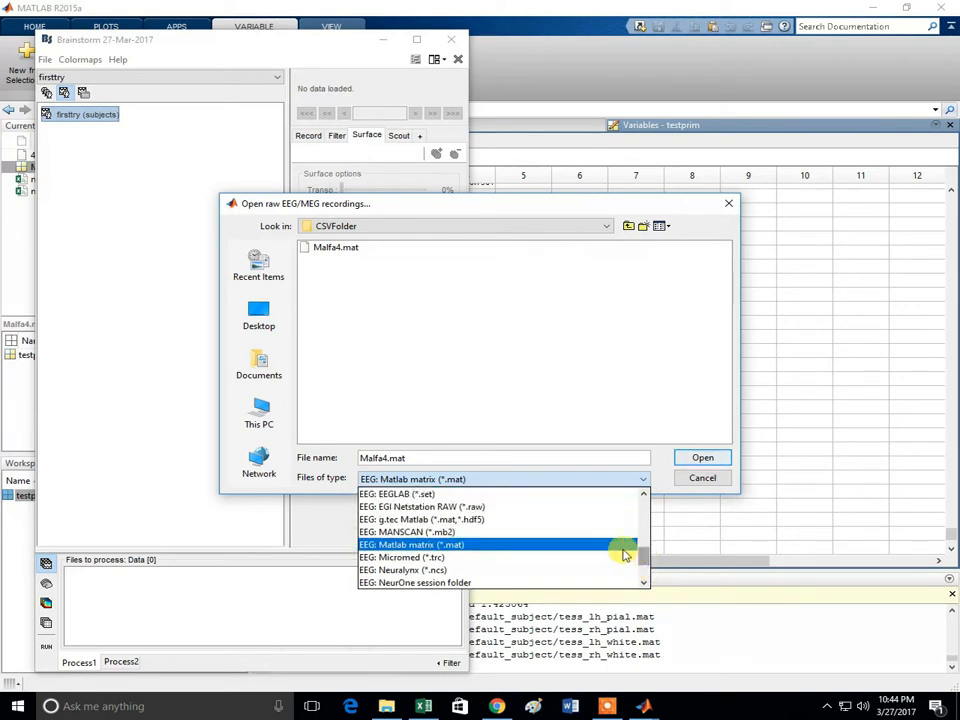
{"action": "left_click", "coordinate": [474, 549]}
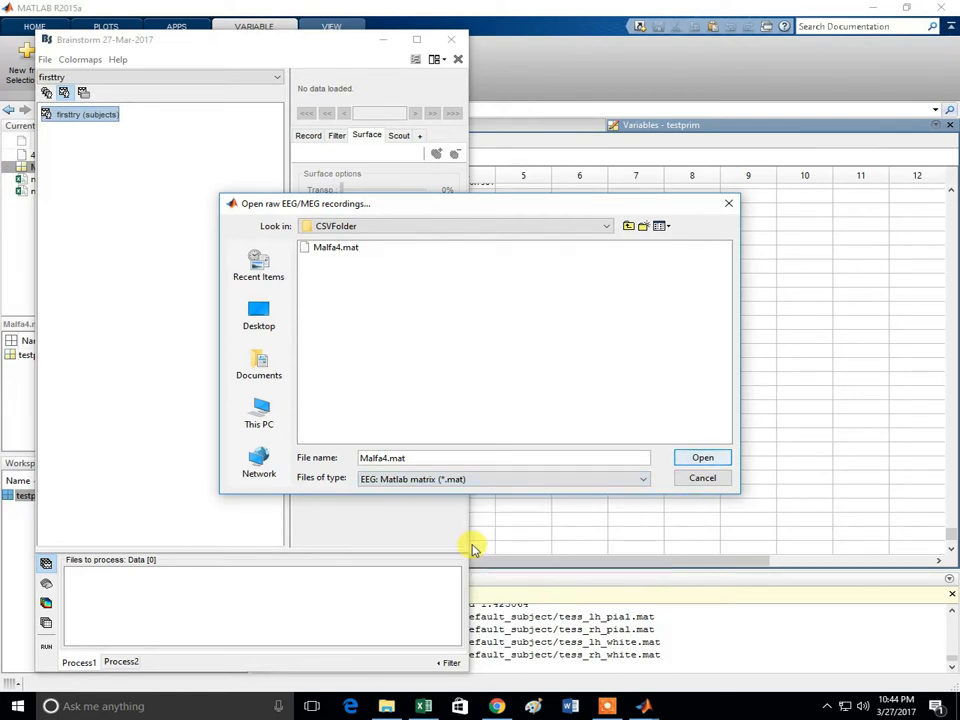
{"action": "left_click", "coordinate": [318, 250]}
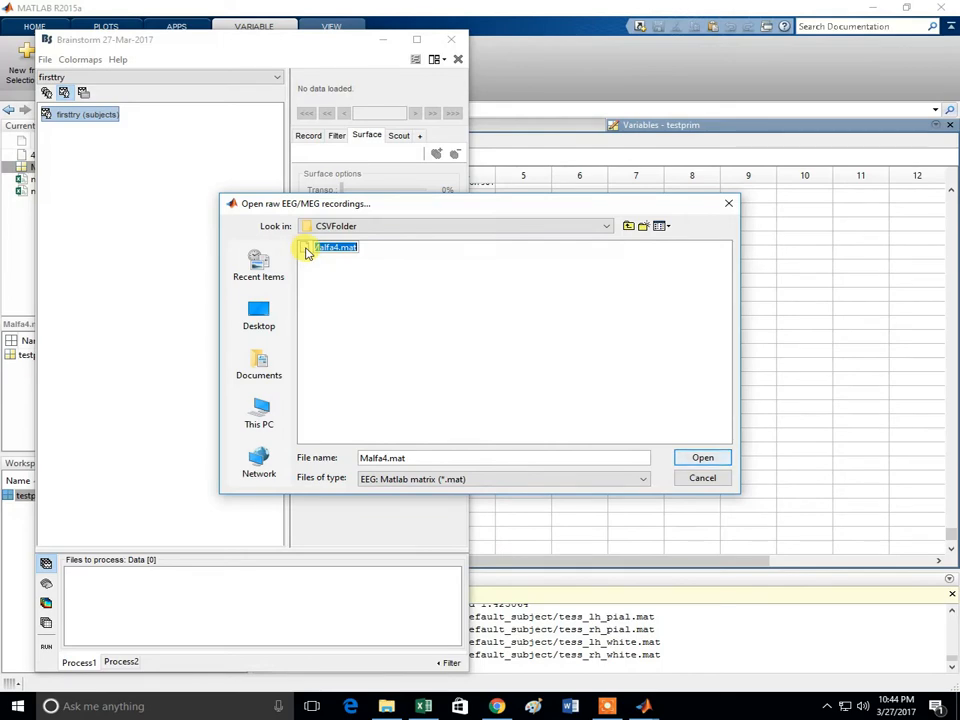
{"action": "left_click", "coordinate": [690, 457]}
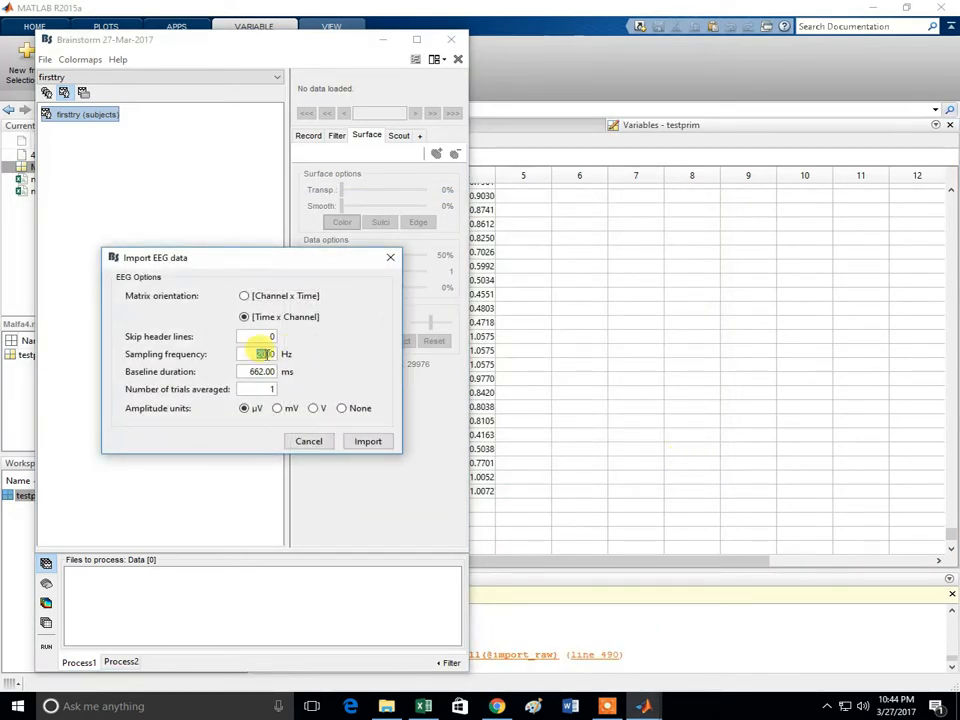
Set the sampling frequency to 0.5 Hz and import the EEG data
{"action": "left_click_drag", "start_coordinate": [250, 354], "coordinate": [307, 357]}
{"action": "type", "text": "0"}
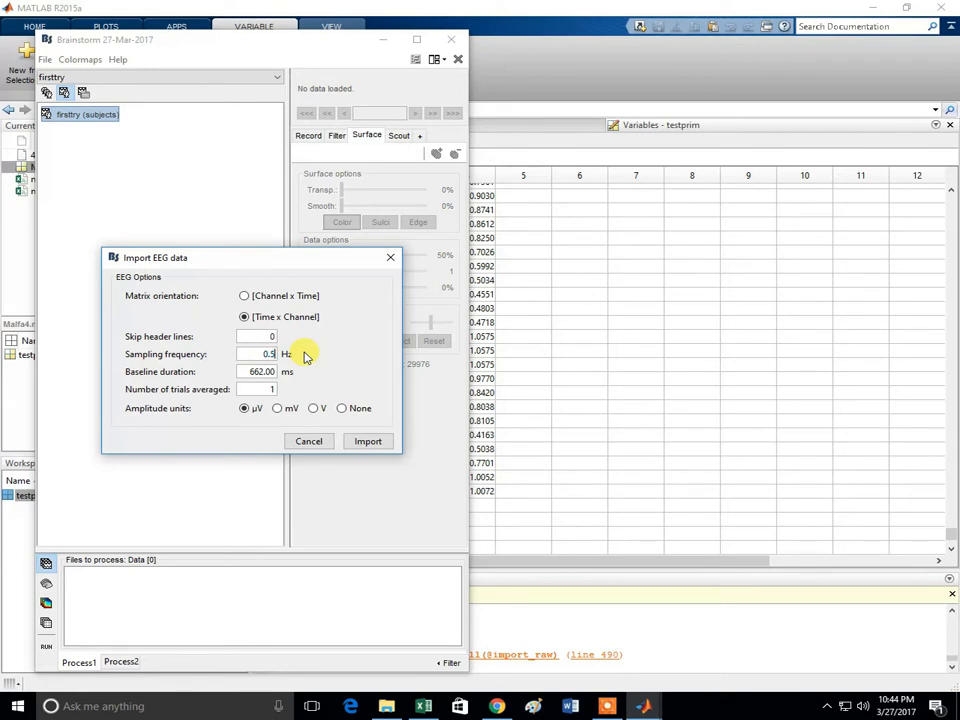
{"action": "type", "text": ".5"}
{"action": "left_click", "coordinate": [366, 441]}
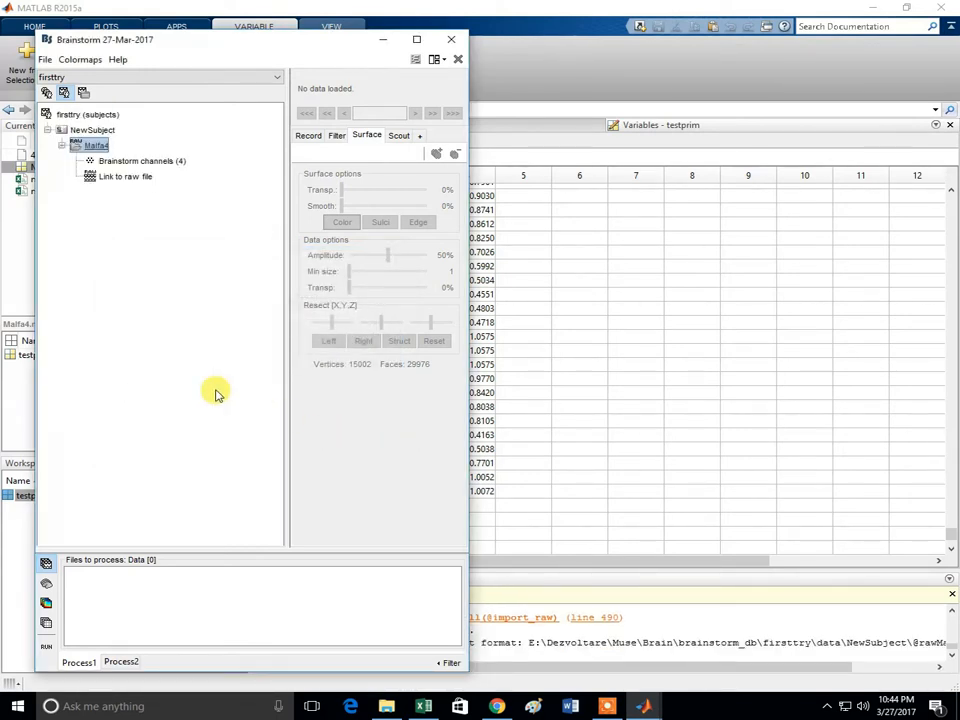
Open the Malfa4 channel file for editing and rename channel E01 as Tp9
{"action": "left_click", "coordinate": [60, 130]}
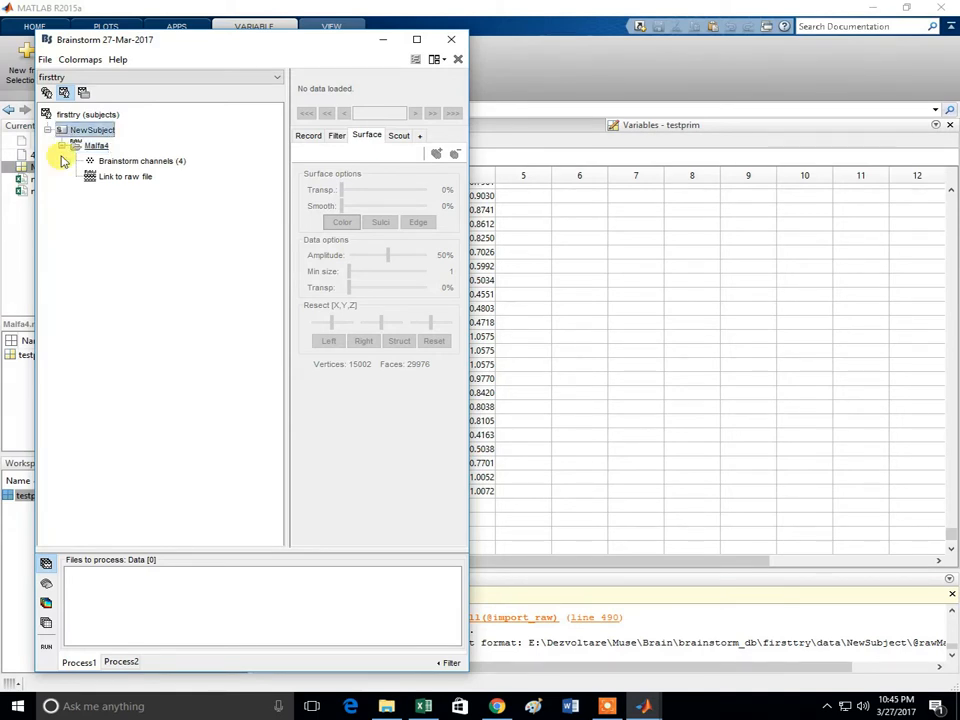
{"action": "right_click", "coordinate": [152, 164]}
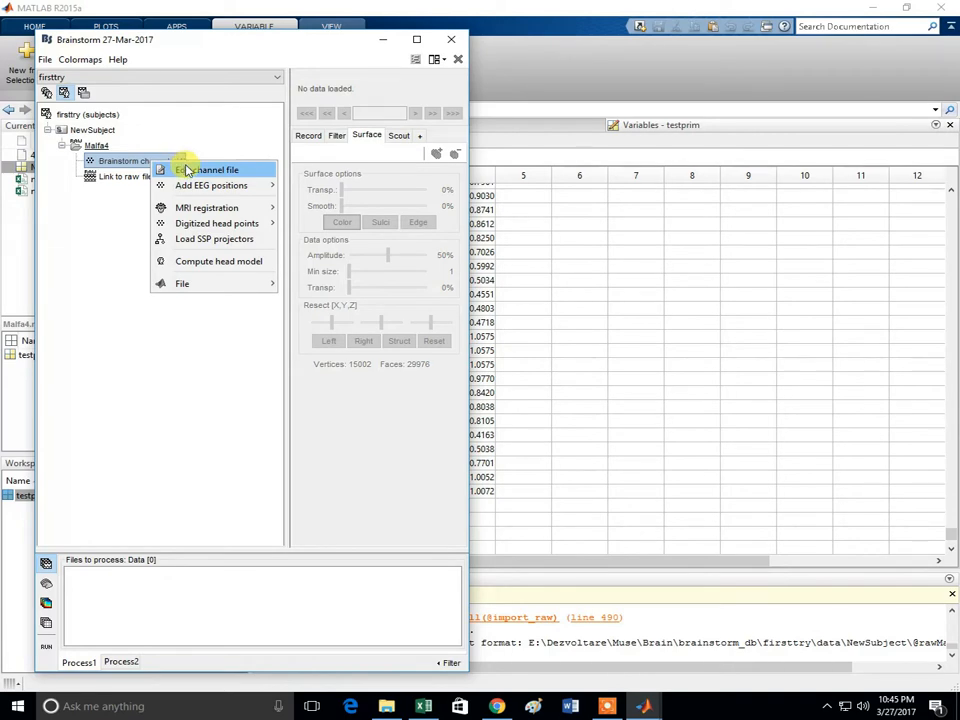
{"action": "left_click", "coordinate": [187, 168]}
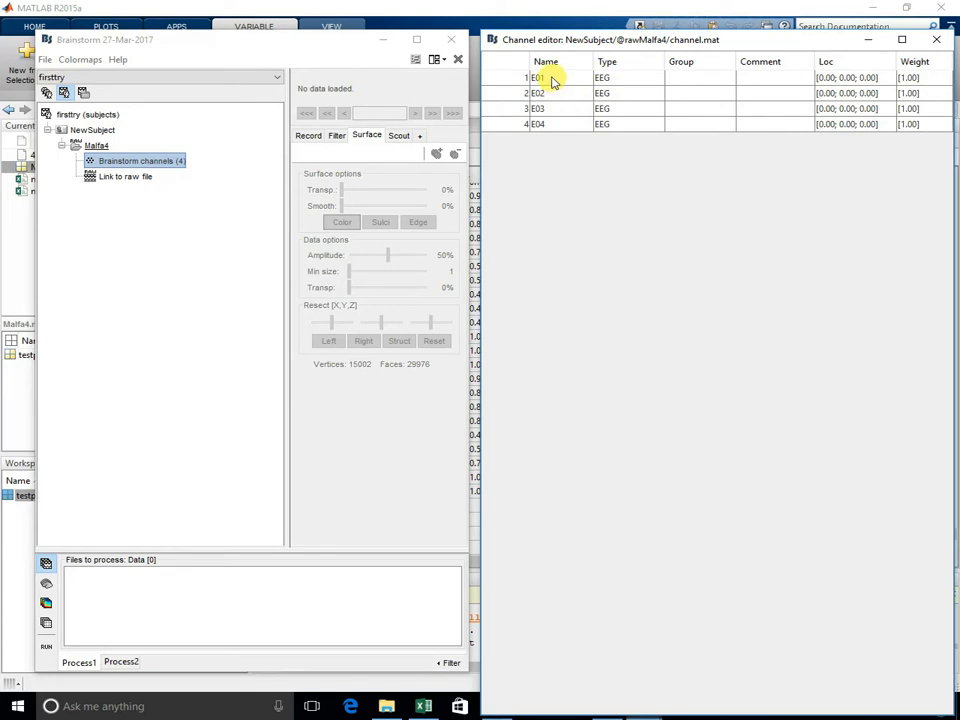
{"action": "left_click", "coordinate": [551, 80]}
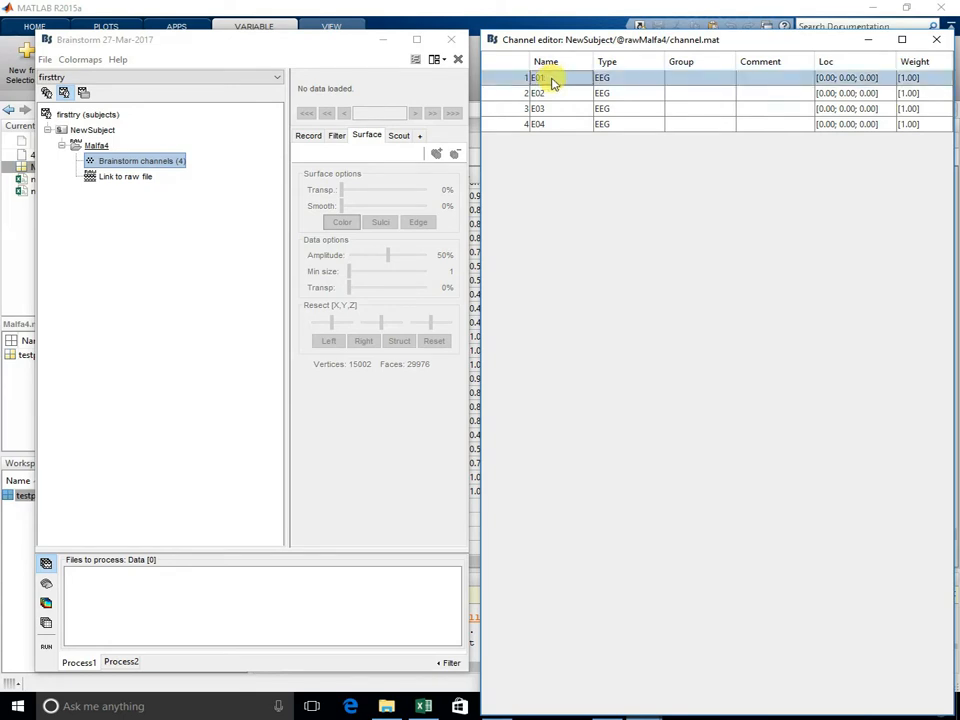
{"action": "double_click", "coordinate": [551, 80]}
{"action": "left_click_drag", "start_coordinate": [551, 80], "coordinate": [521, 81]}
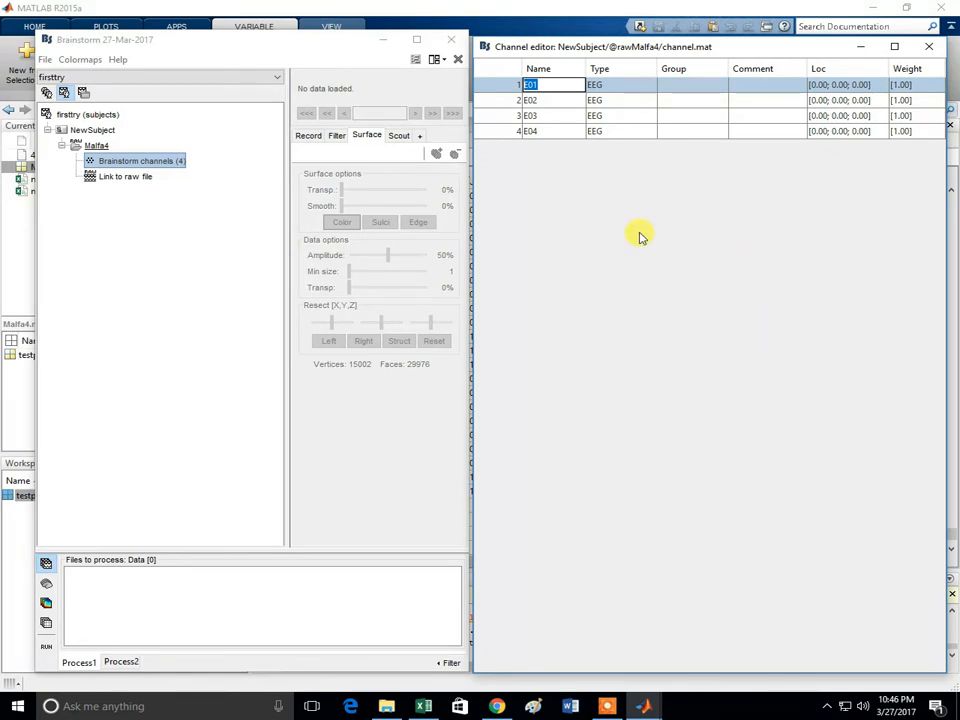
{"action": "type", "text": "T"}
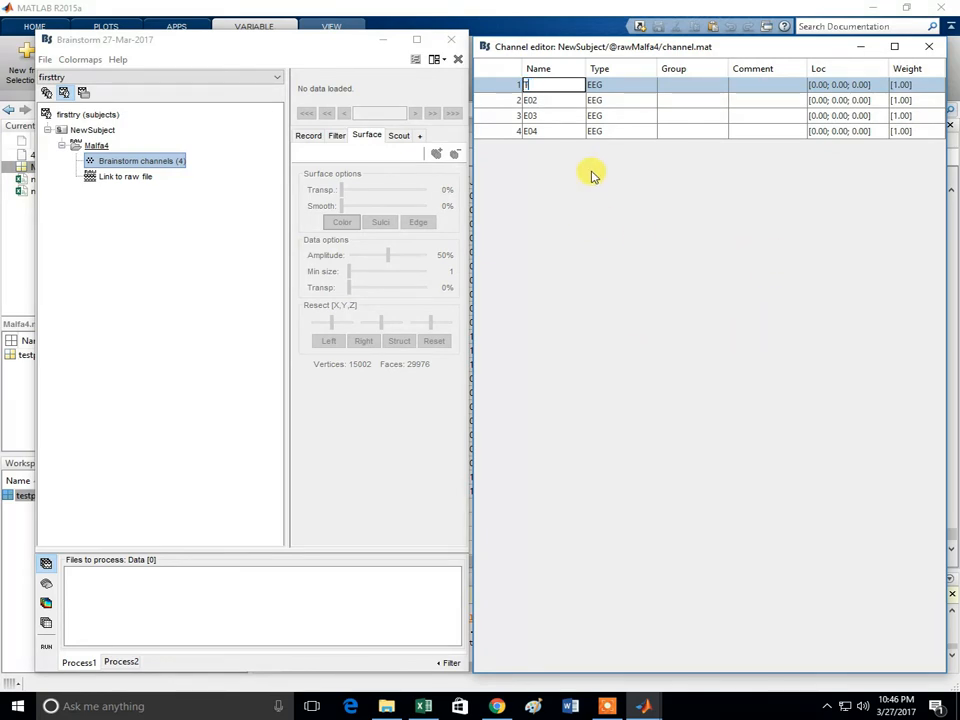
{"action": "type", "text": "p9"}
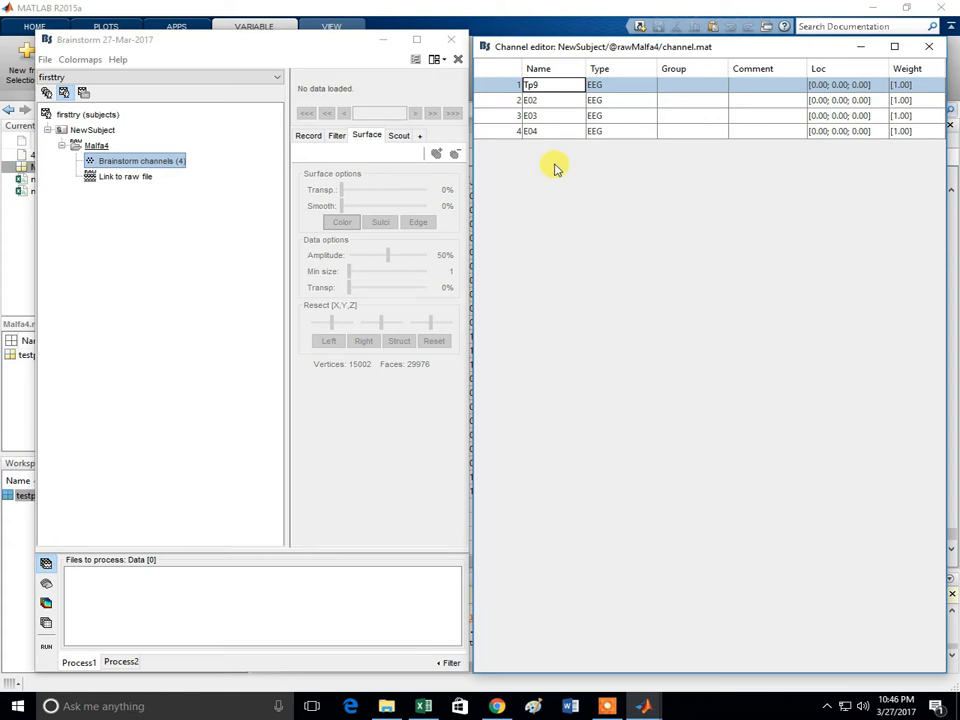
Rename channel E02 as Af7 and channel E03 as Af8
{"action": "left_click", "coordinate": [562, 103]}
{"action": "double_click", "coordinate": [561, 103]}
{"action": "left_click_drag", "start_coordinate": [515, 98], "coordinate": [549, 97]}
{"action": "double_click", "coordinate": [542, 101]}
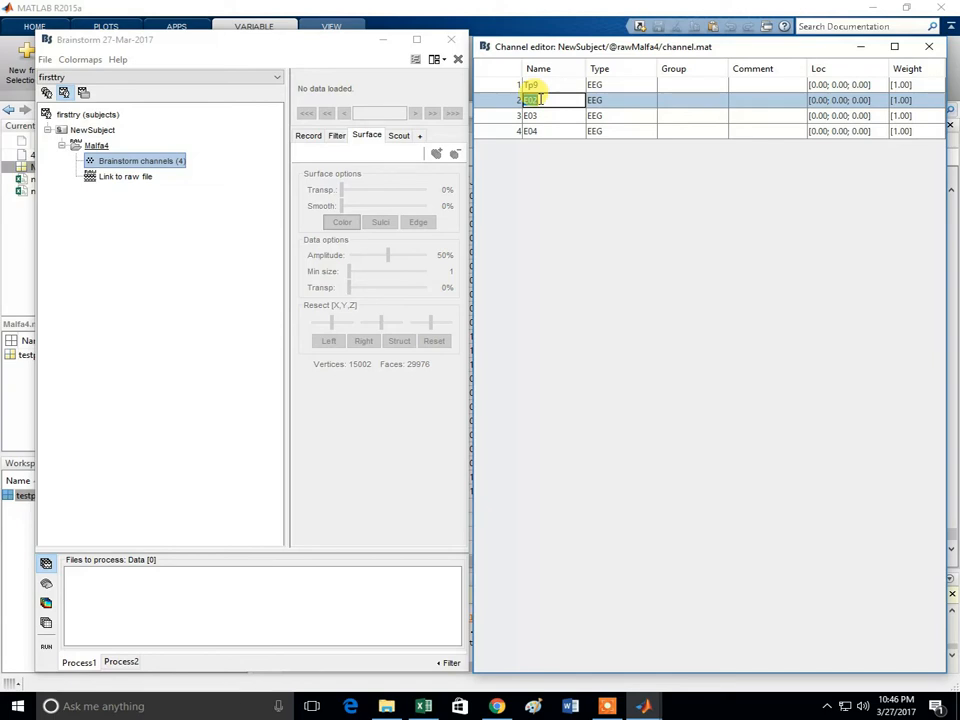
{"action": "type", "text": "Af7"}
{"action": "left_click", "coordinate": [540, 116]}
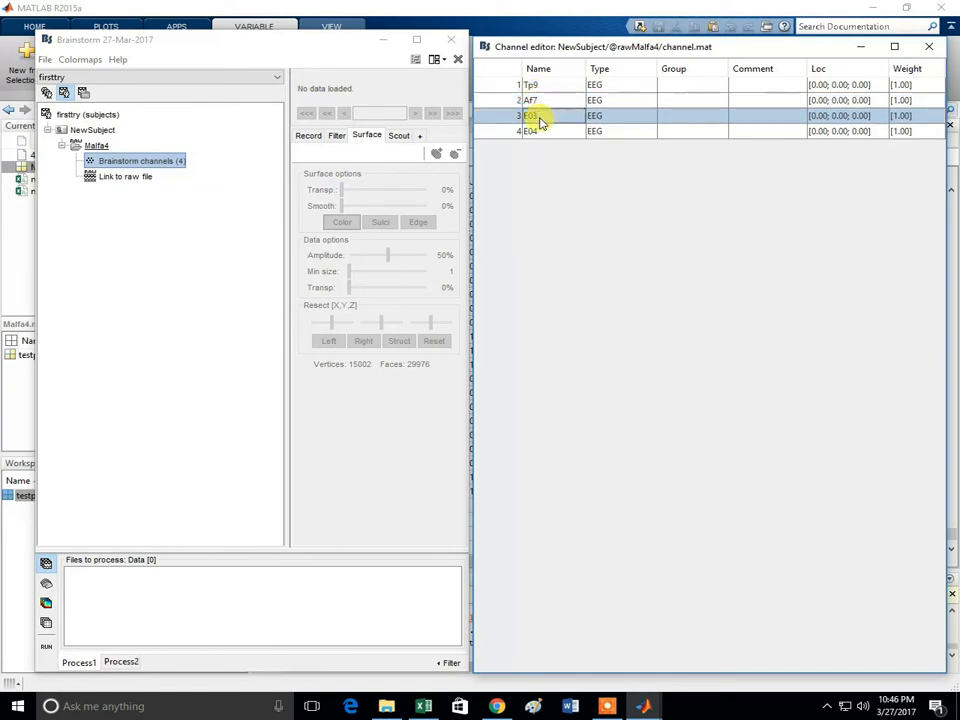
{"action": "double_click", "coordinate": [540, 116]}
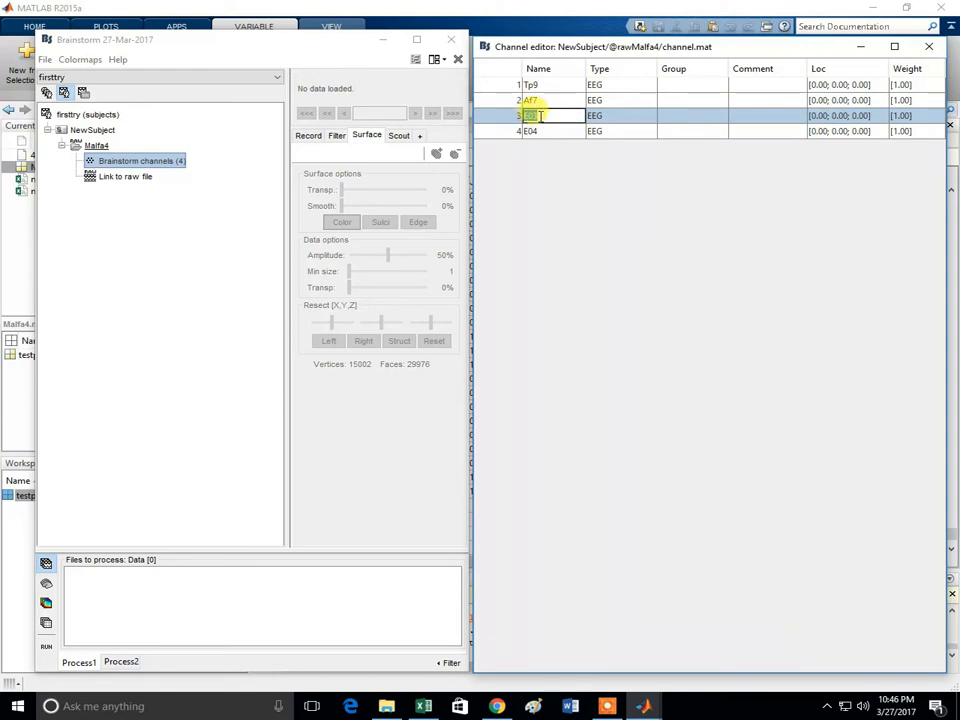
{"action": "type", "text": "Af8"}
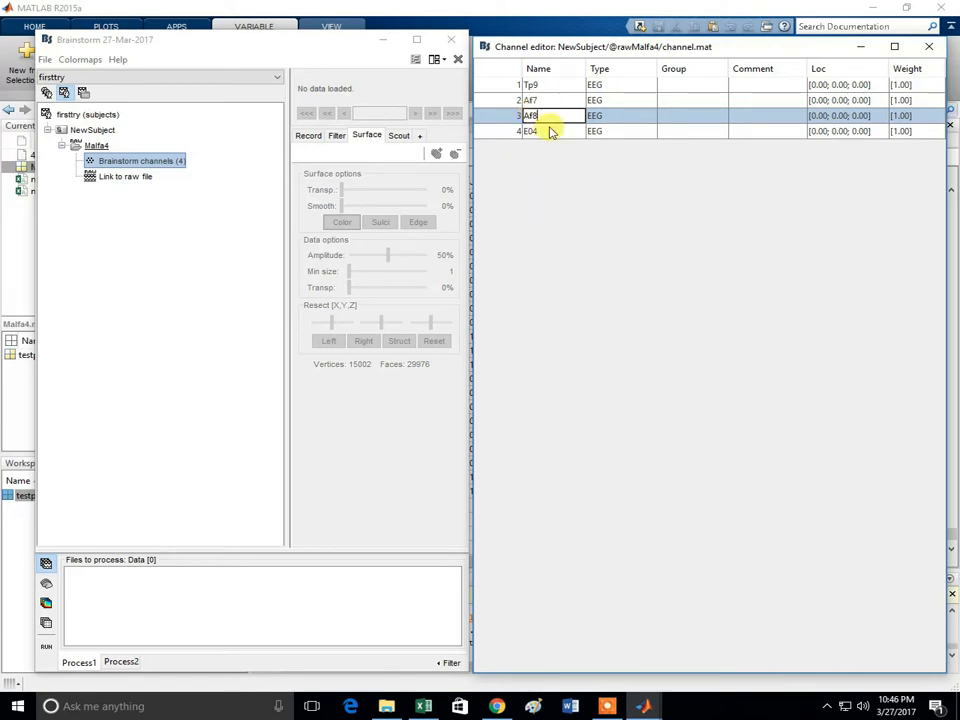
Rename channel E04 as Tp10 and save the modifications to the channel file
{"action": "left_click", "coordinate": [546, 132]}
{"action": "double_click", "coordinate": [546, 132]}
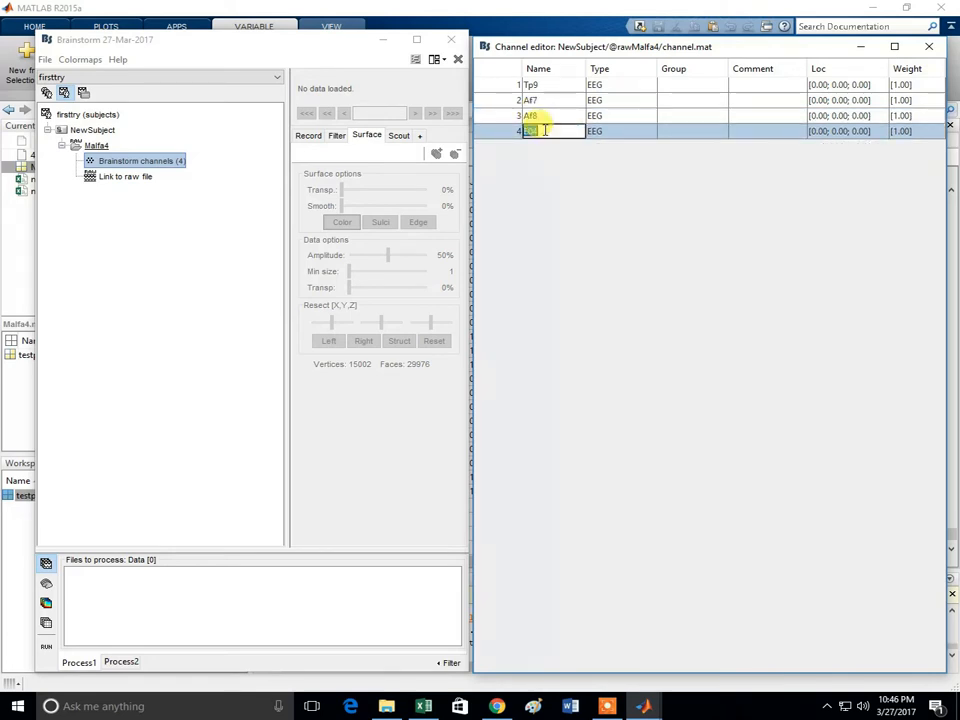
{"action": "type", "text": "Tp10"}
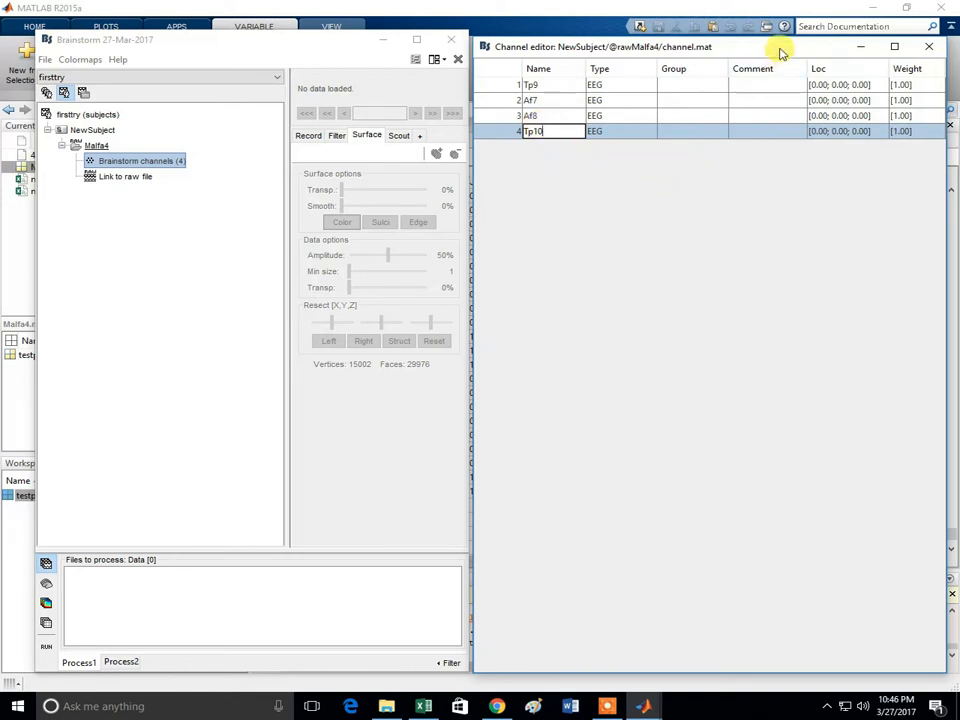
{"action": "left_click", "coordinate": [632, 117]}
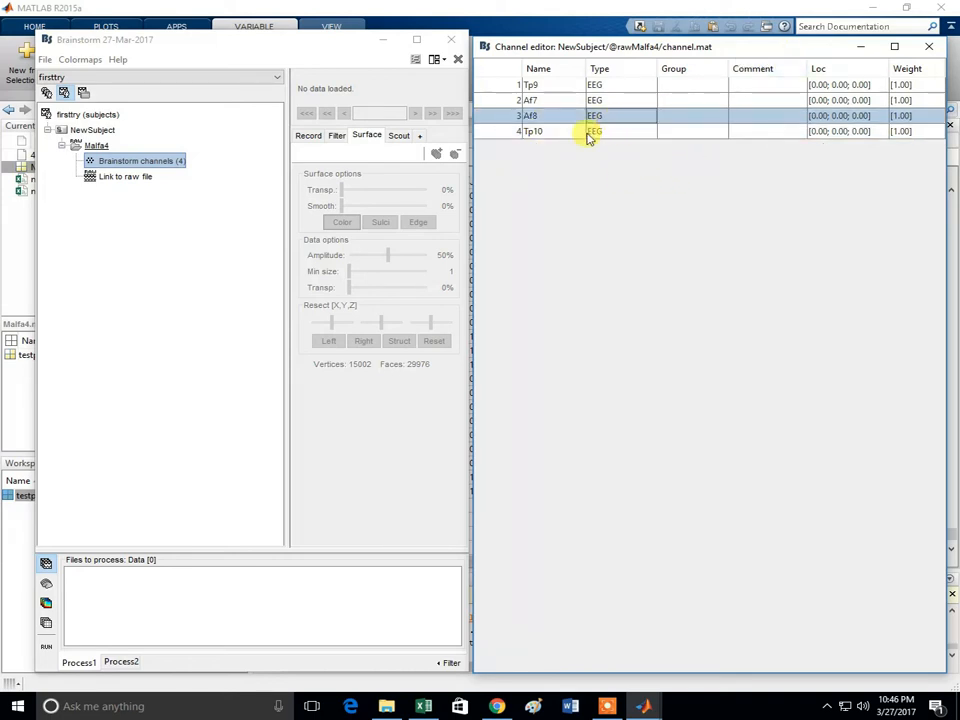
{"action": "left_click", "coordinate": [927, 48]}
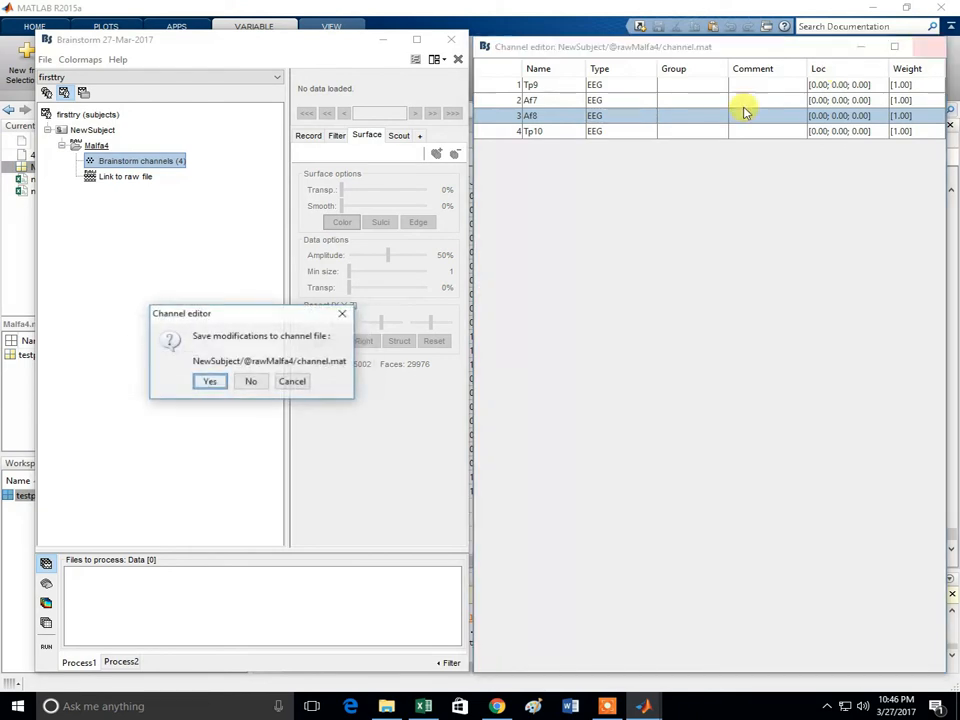
{"action": "left_click", "coordinate": [211, 384]}
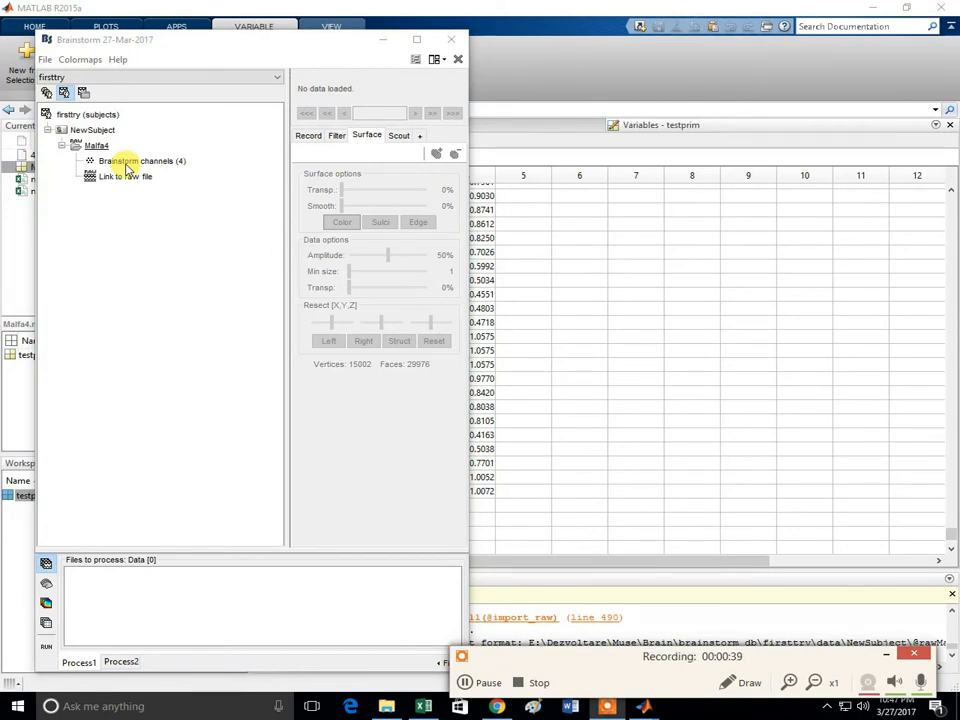
Add EEG positions to the Malfa4 channel file by importing 4canale.set in the EEGLAB format
{"action": "right_click", "coordinate": [127, 168]}
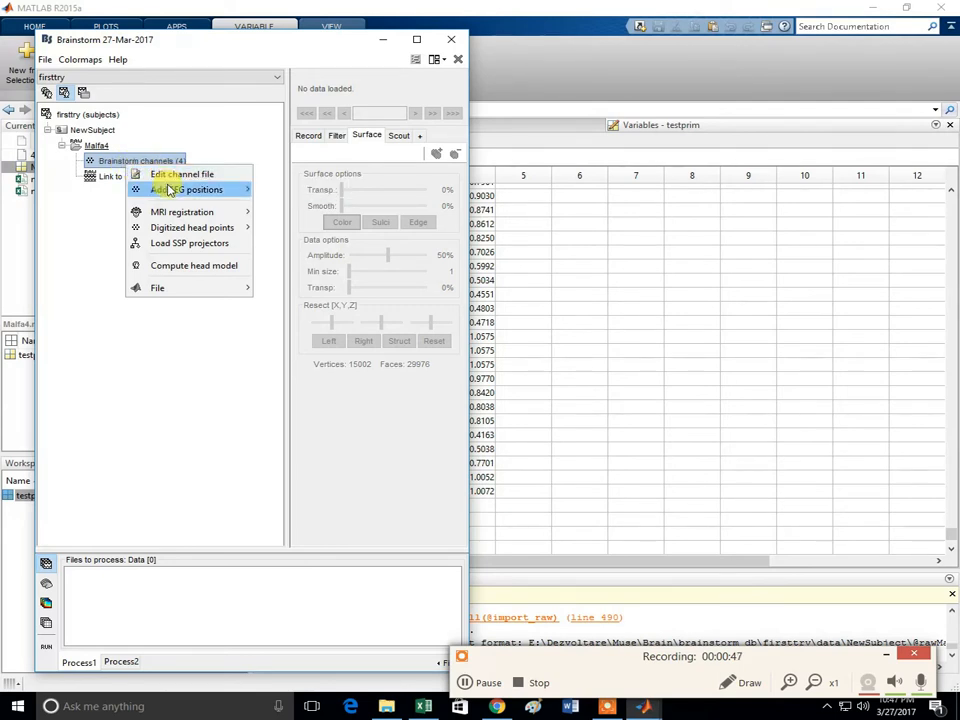
{"action": "mouse_move", "coordinate": [171, 189]}
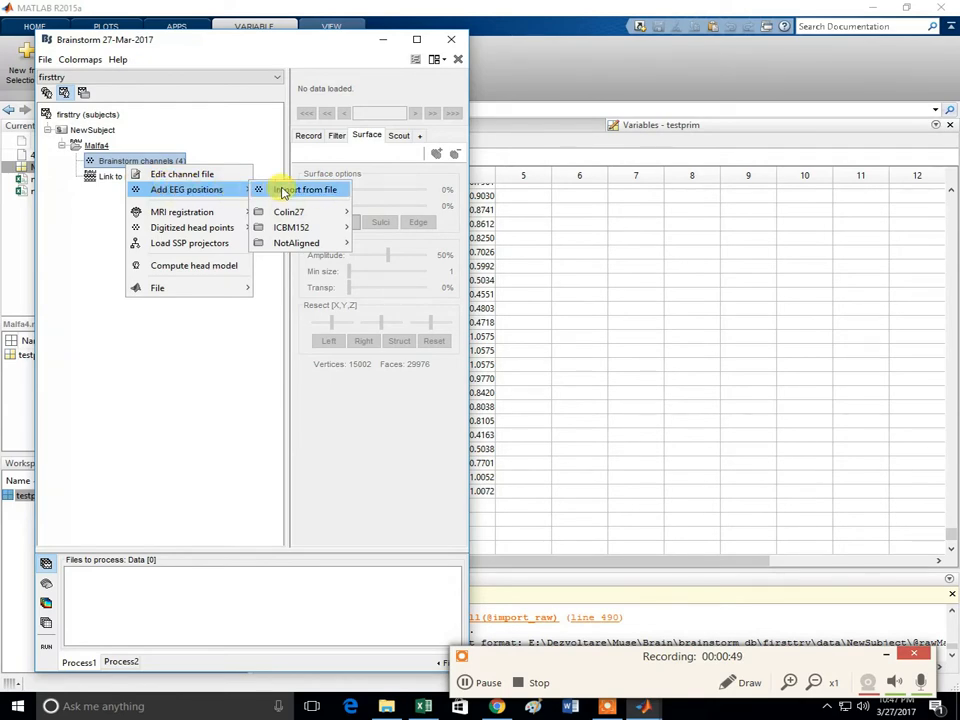
{"action": "left_click", "coordinate": [280, 191]}
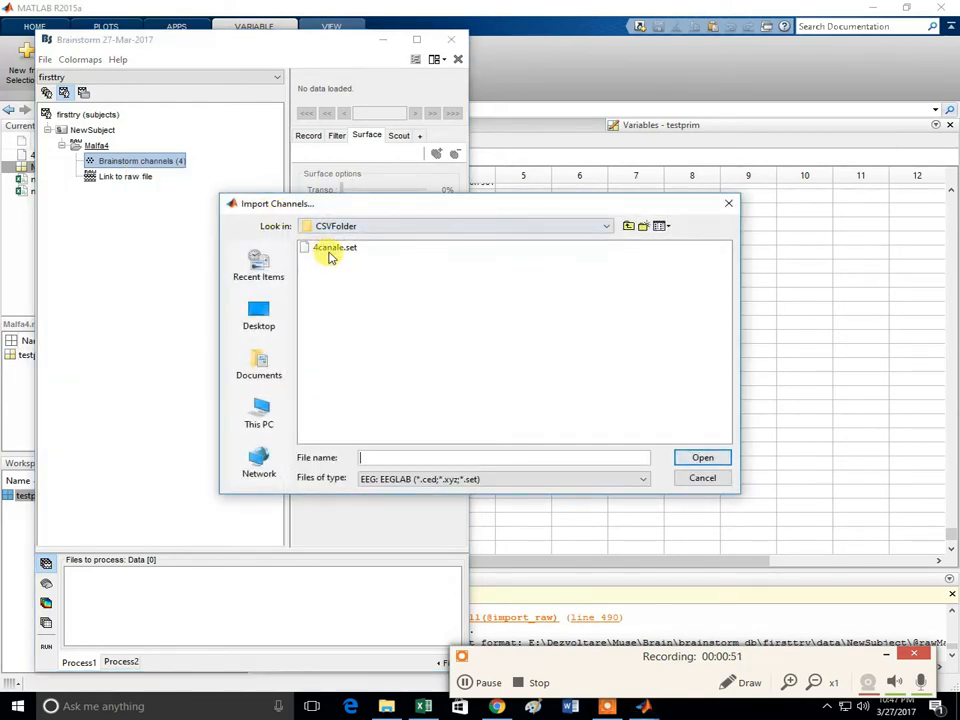
{"action": "left_click", "coordinate": [332, 250]}
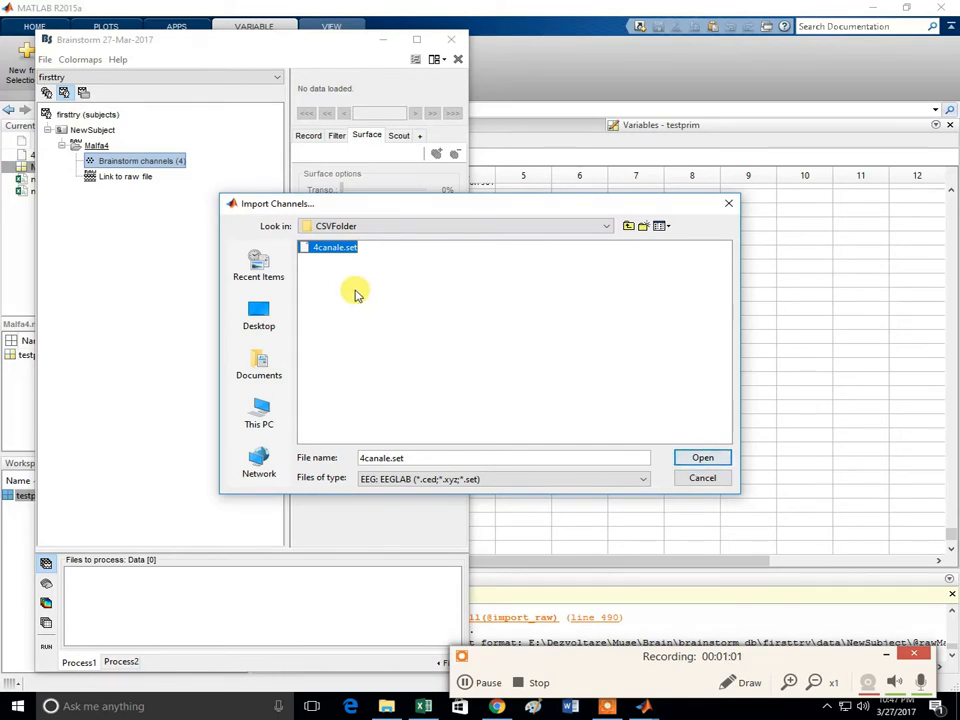
{"action": "left_click", "coordinate": [495, 481]}
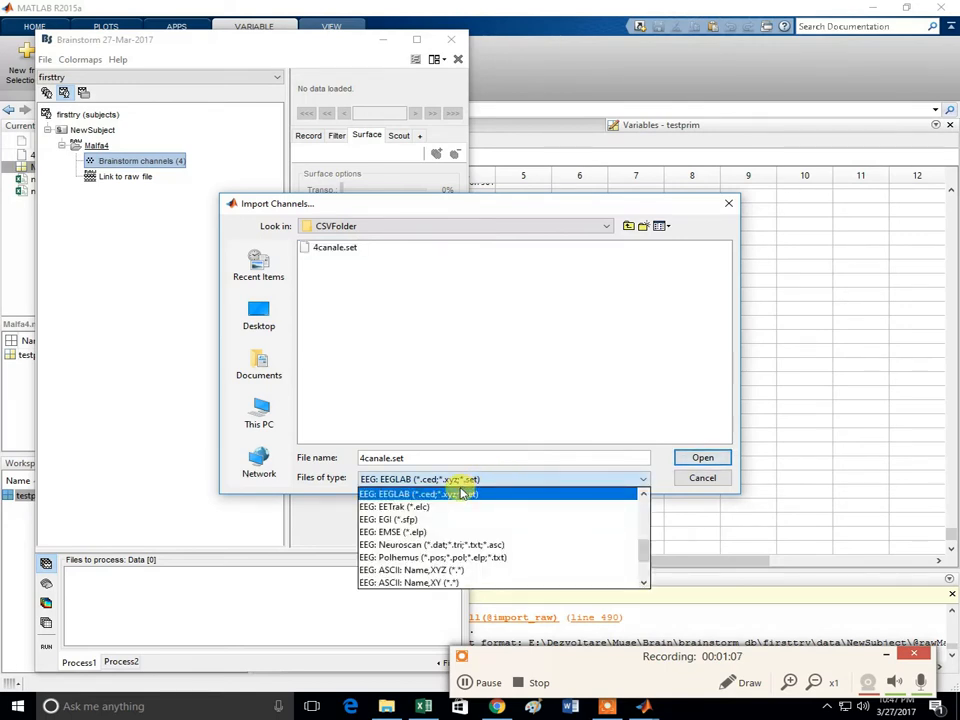
{"action": "left_click_drag", "start_coordinate": [641, 557], "coordinate": [643, 546]}
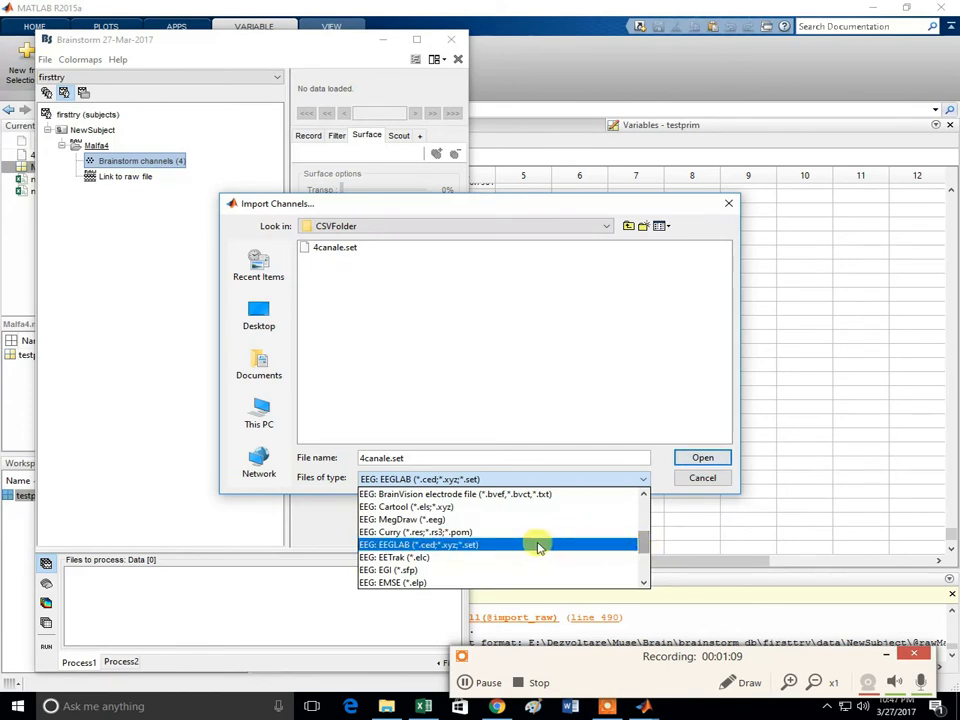
{"action": "left_click", "coordinate": [505, 544]}
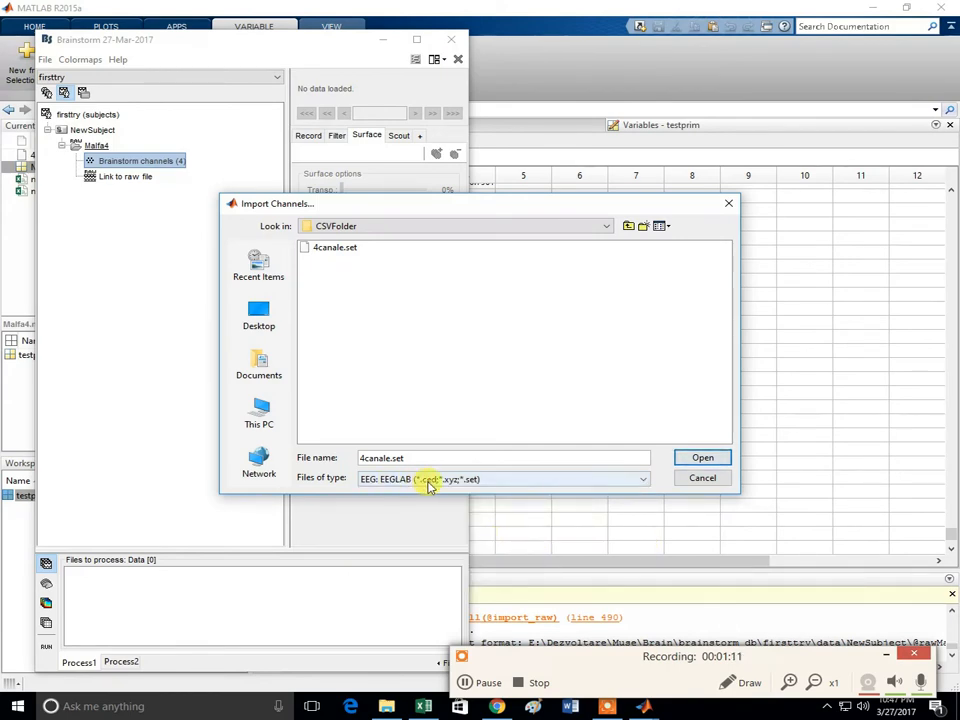
{"action": "left_click", "coordinate": [697, 458]}
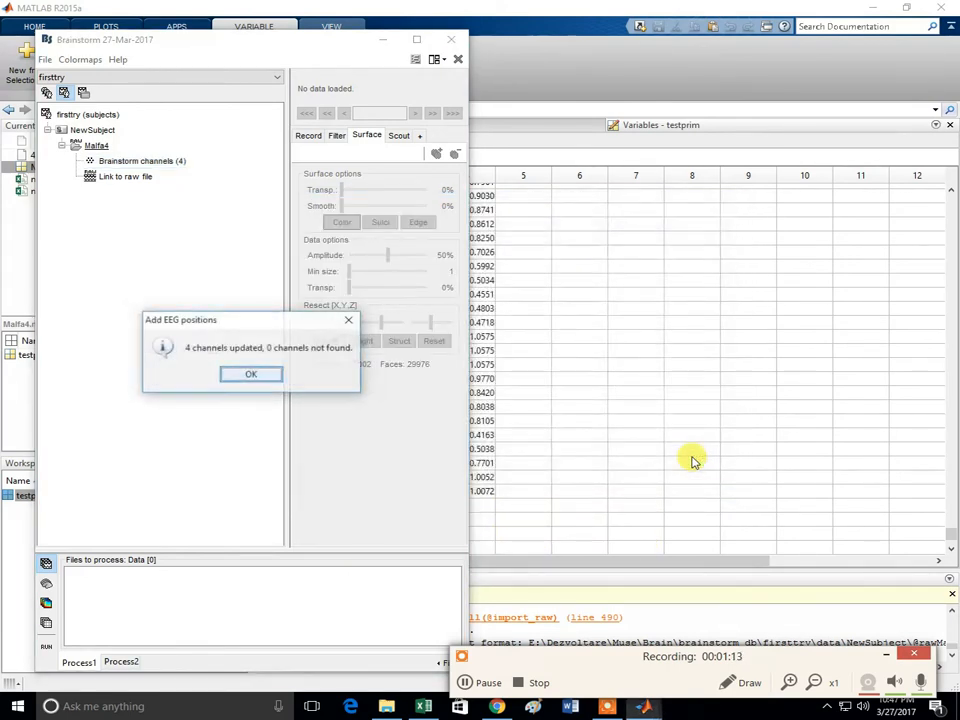
{"action": "left_click", "coordinate": [261, 380]}
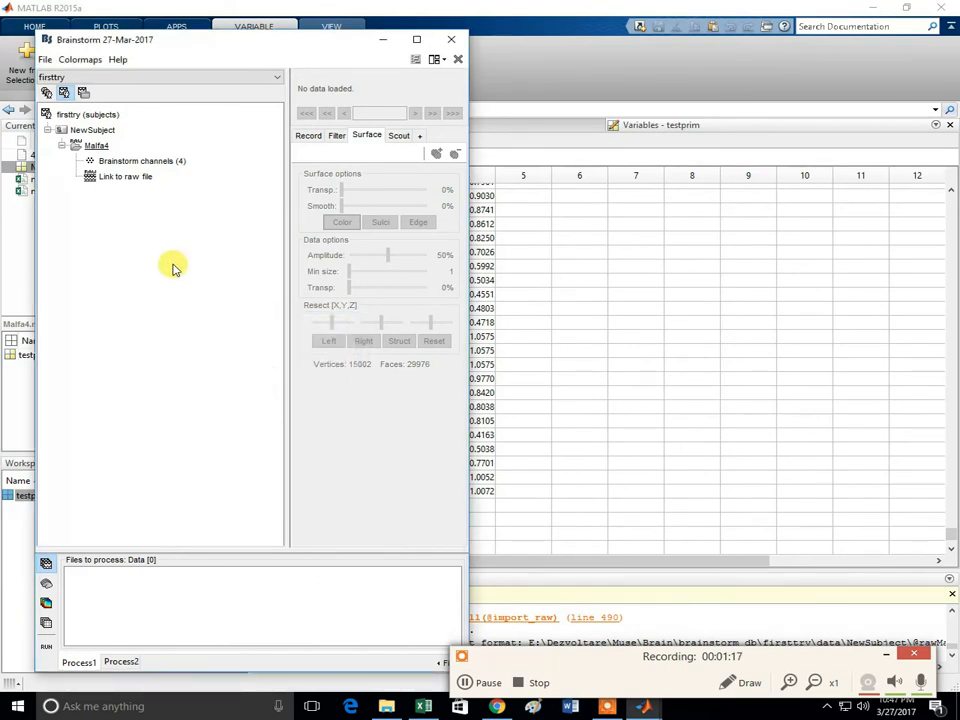
Open the Malfa4 channel file for editing, widen its Loc column, and inspect the full-precision location of Tp9
{"action": "right_click", "coordinate": [142, 161]}
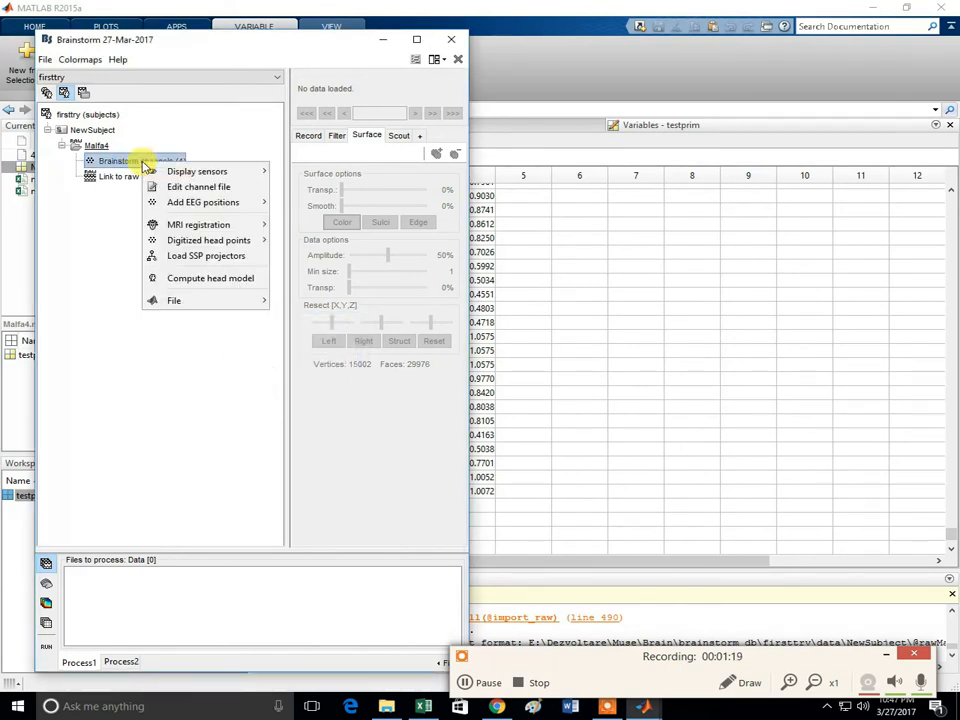
{"action": "left_click", "coordinate": [189, 186]}
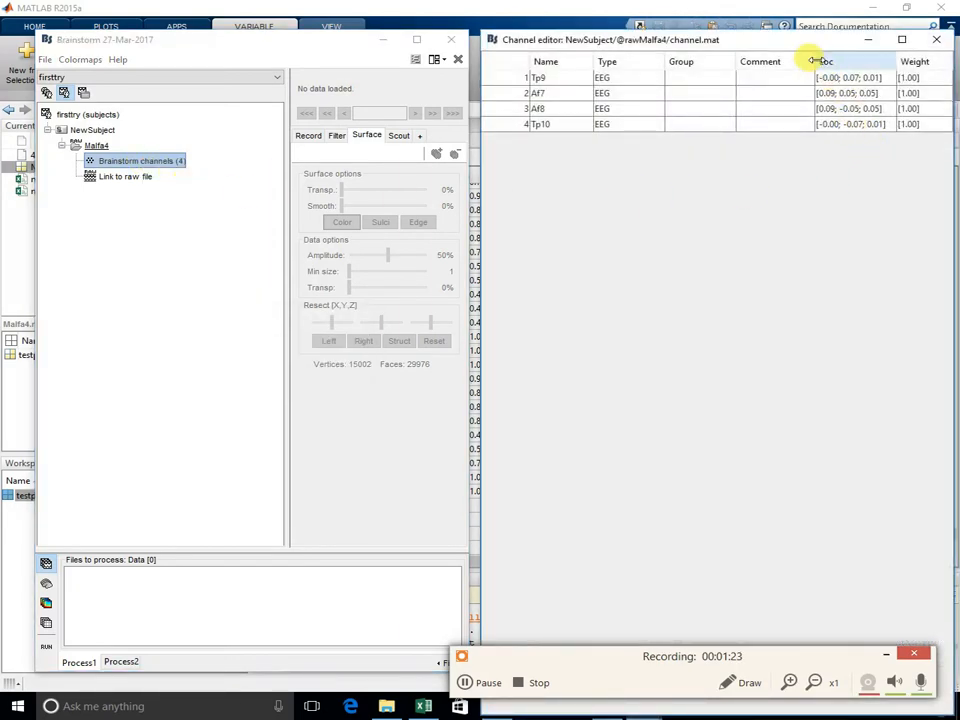
{"action": "left_click_drag", "start_coordinate": [814, 61], "coordinate": [740, 61]}
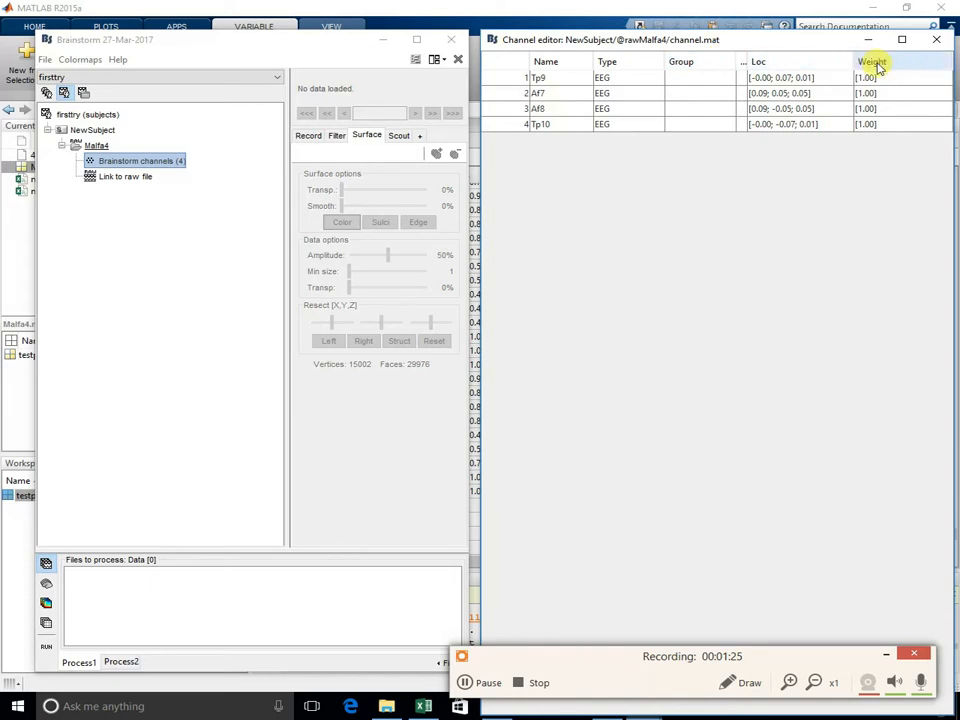
{"action": "left_click_drag", "start_coordinate": [853, 62], "coordinate": [906, 62]}
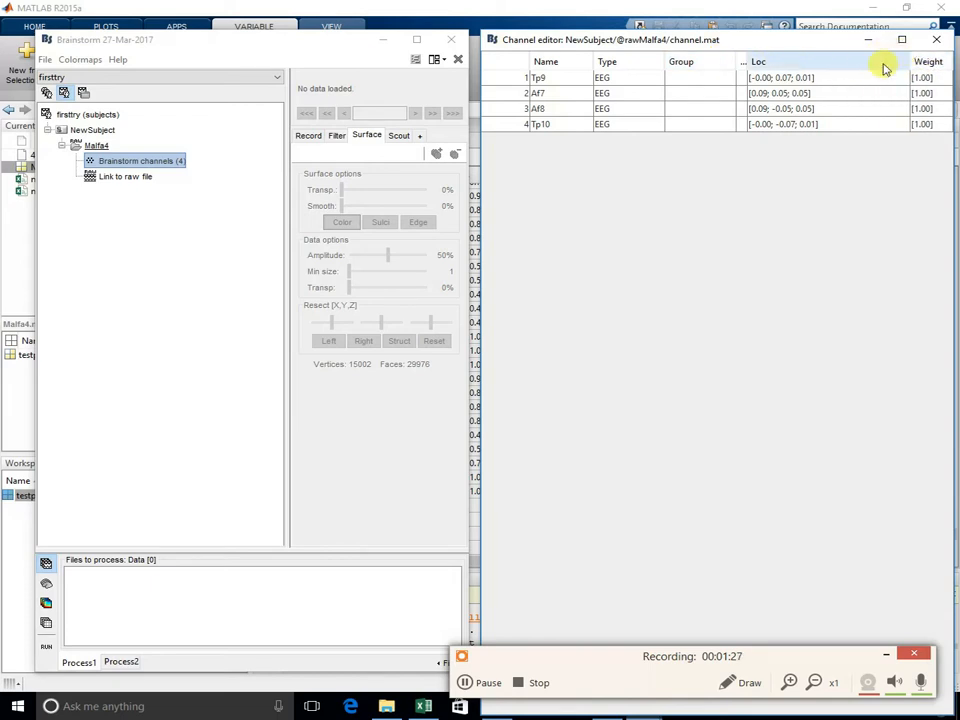
{"action": "double_click", "coordinate": [793, 78]}
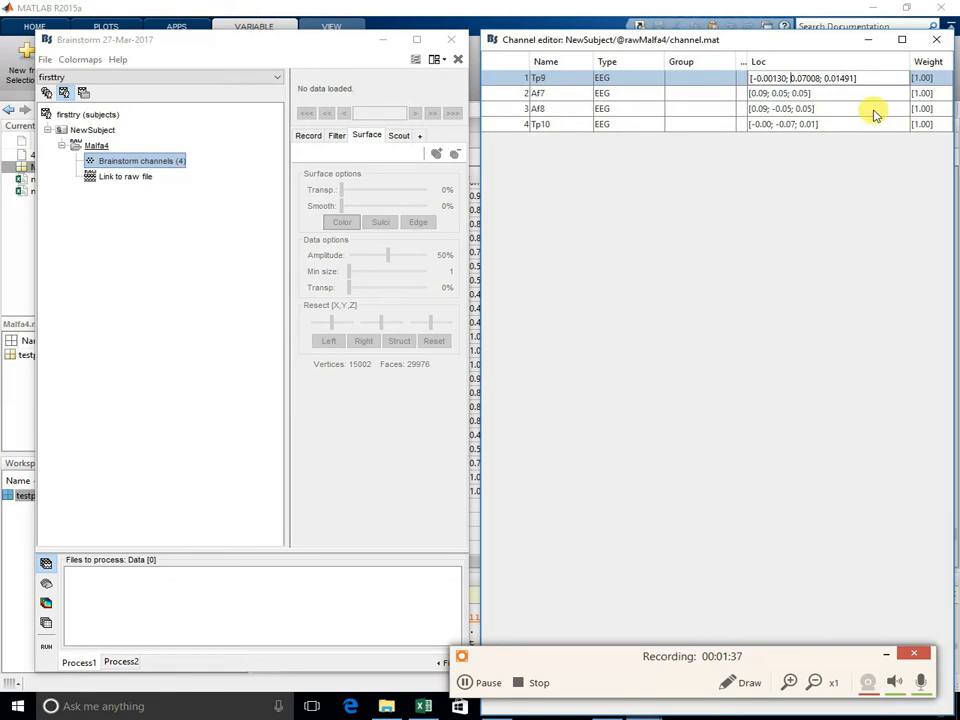
{"action": "left_click", "coordinate": [787, 79]}
{"action": "key", "text": "Delete"}
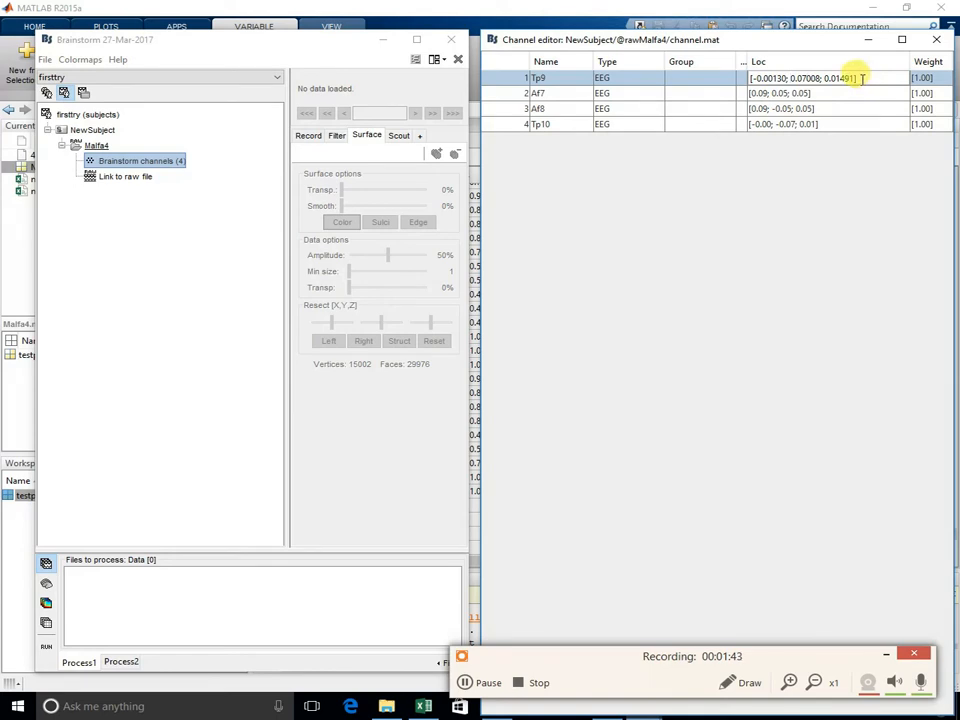
Examine the full-precision locations of Af7, Af8 and Tp10, and close the channel editor
{"action": "left_click", "coordinate": [835, 94]}
{"action": "left_click", "coordinate": [834, 94]}
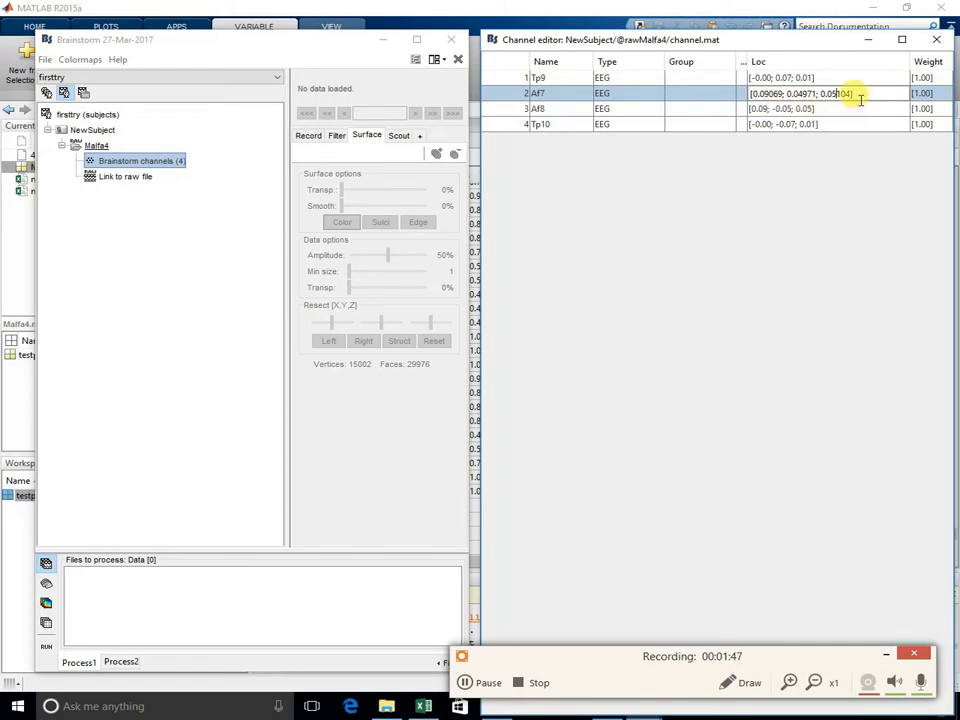
{"action": "double_click", "coordinate": [829, 108]}
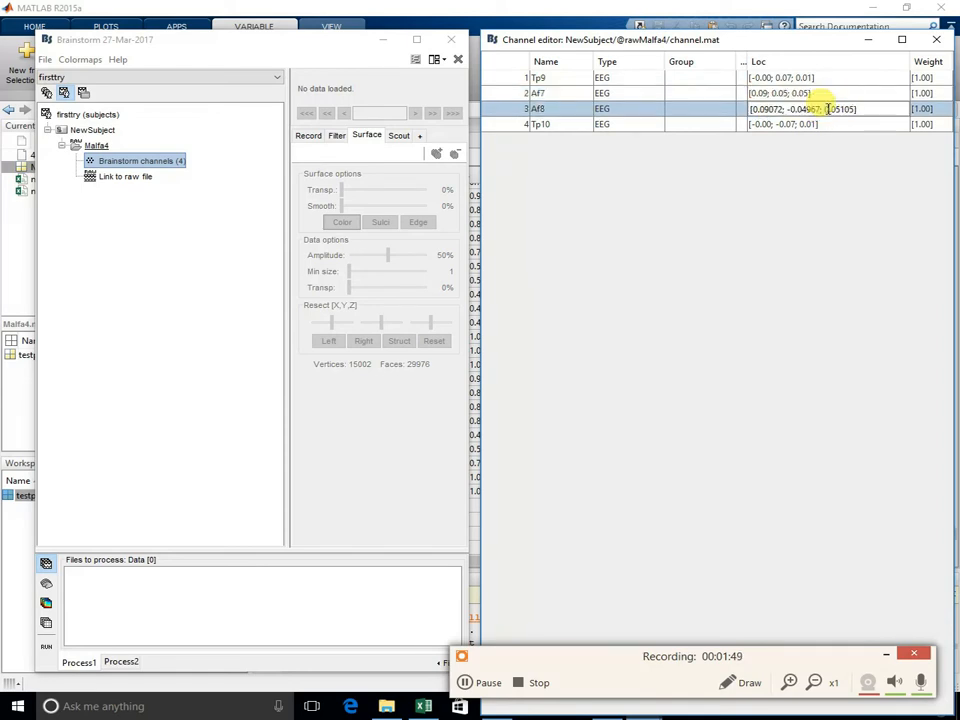
{"action": "double_click", "coordinate": [829, 108]}
{"action": "left_click", "coordinate": [868, 112]}
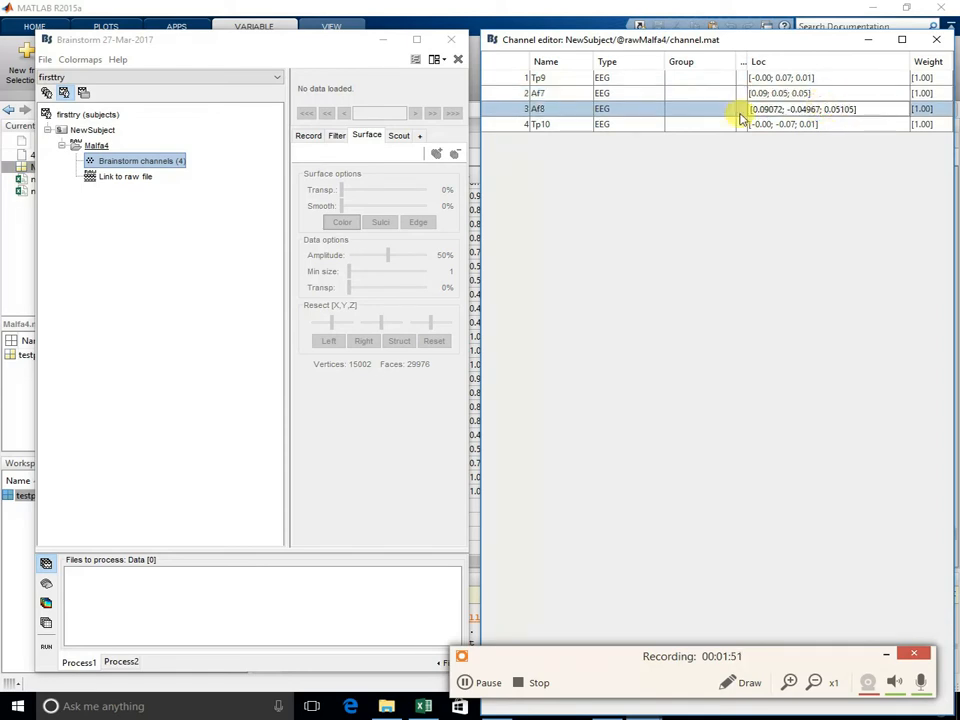
{"action": "double_click", "coordinate": [836, 125]}
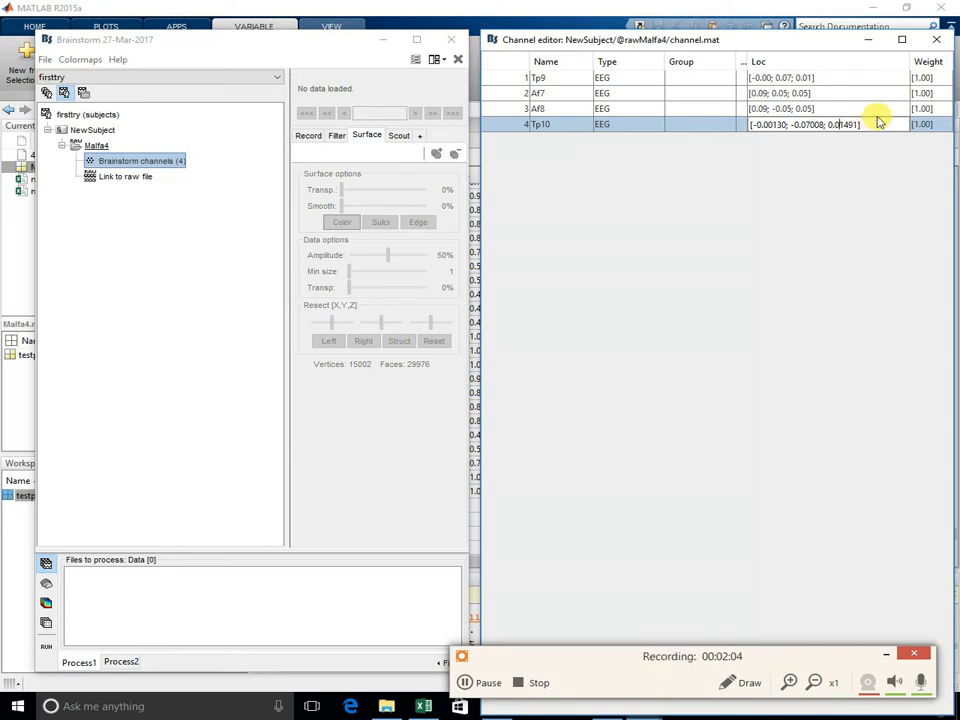
{"action": "left_click", "coordinate": [825, 94]}
{"action": "left_click", "coordinate": [830, 108]}
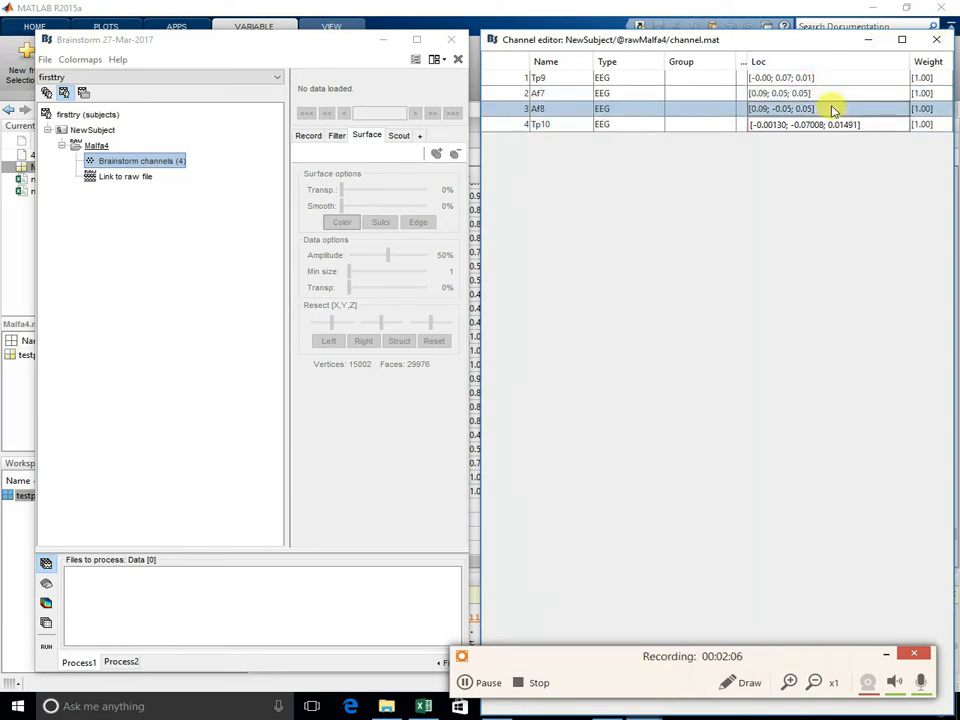
{"action": "left_click", "coordinate": [824, 93]}
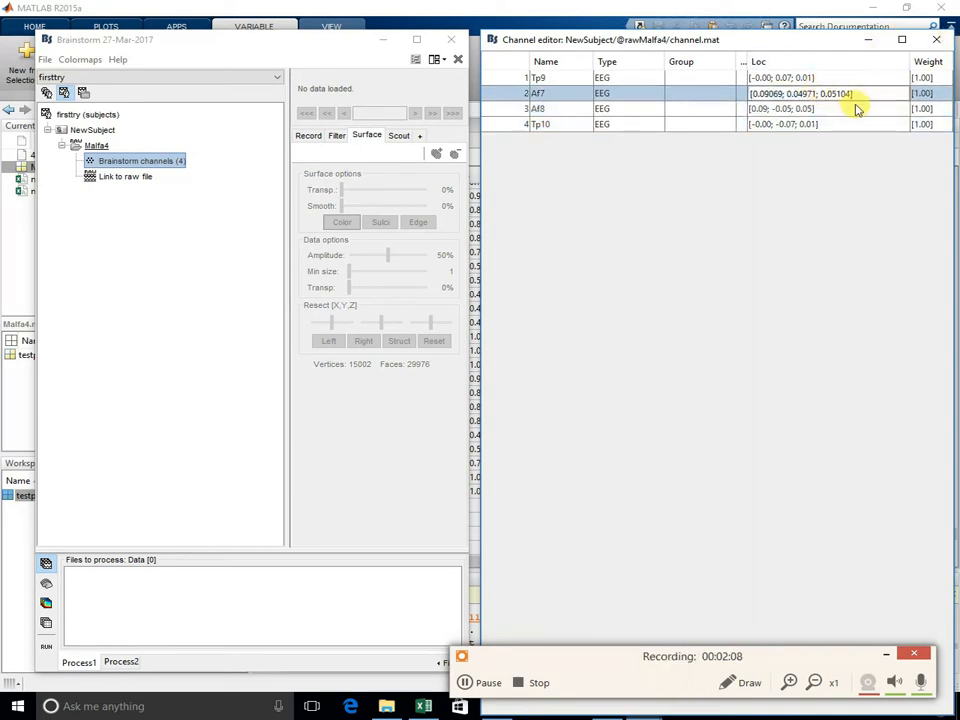
{"action": "left_click", "coordinate": [936, 39]}
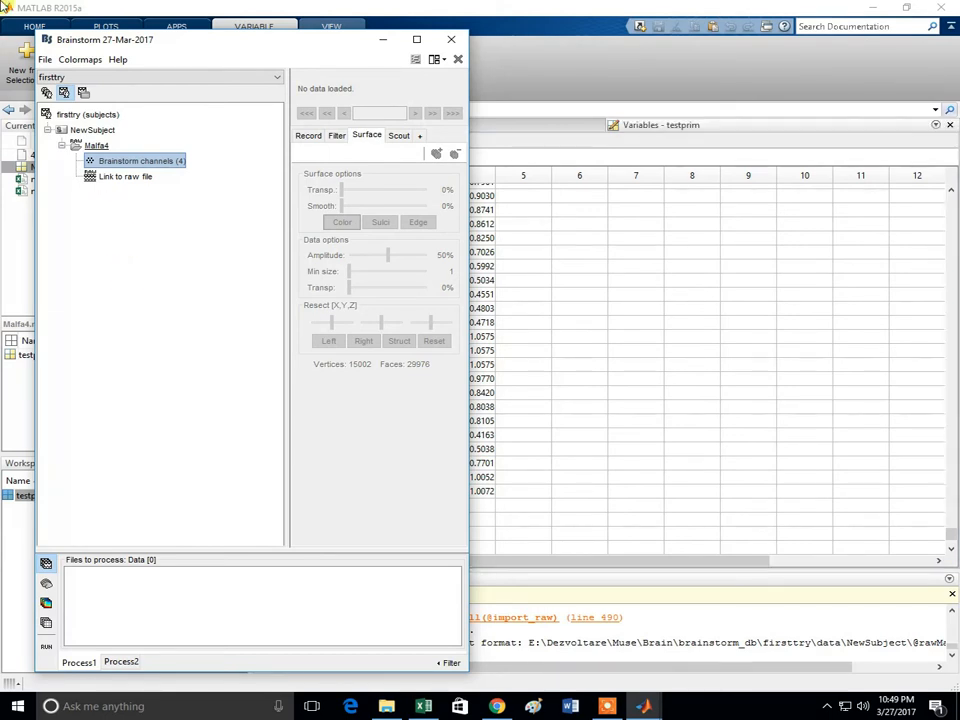
Move the MRI and the head mask from the default anatomy to NewSubject in the firsttry anatomy
{"action": "left_click", "coordinate": [47, 94]}
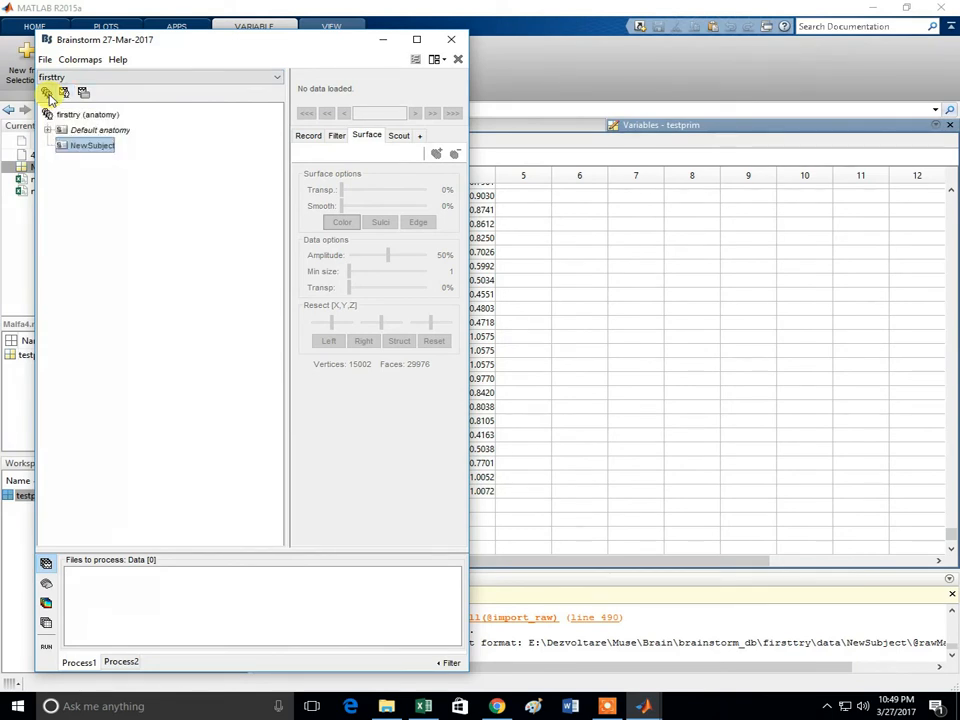
{"action": "left_click", "coordinate": [48, 131]}
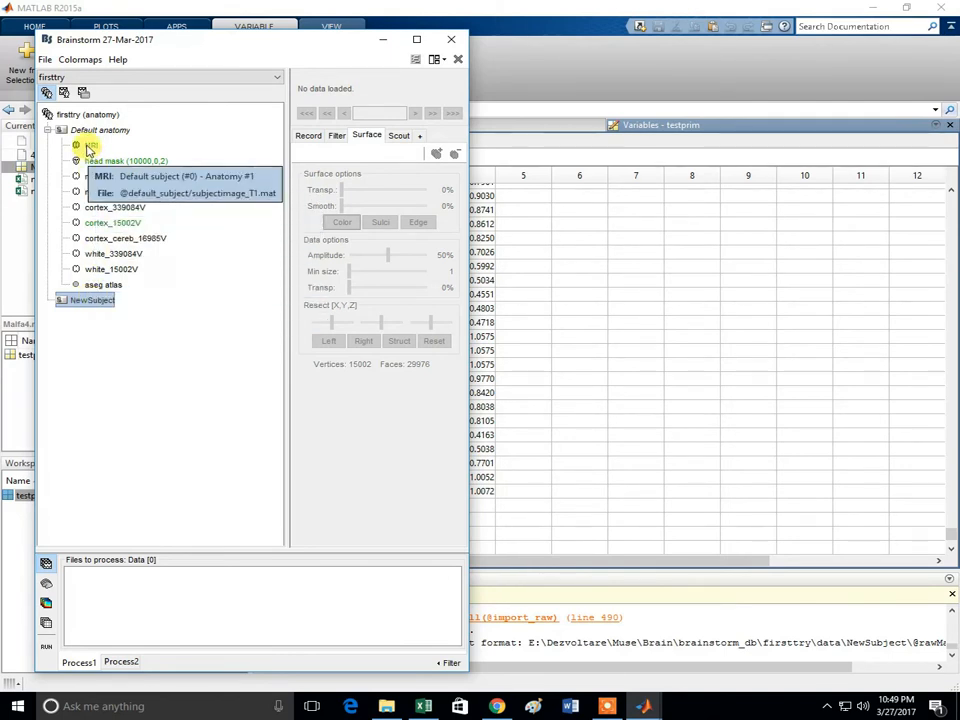
{"action": "left_click_drag", "start_coordinate": [90, 147], "coordinate": [94, 302]}
{"action": "left_click_drag", "start_coordinate": [100, 146], "coordinate": [92, 283]}
{"action": "left_click_drag", "start_coordinate": [100, 207], "coordinate": [93, 270]}
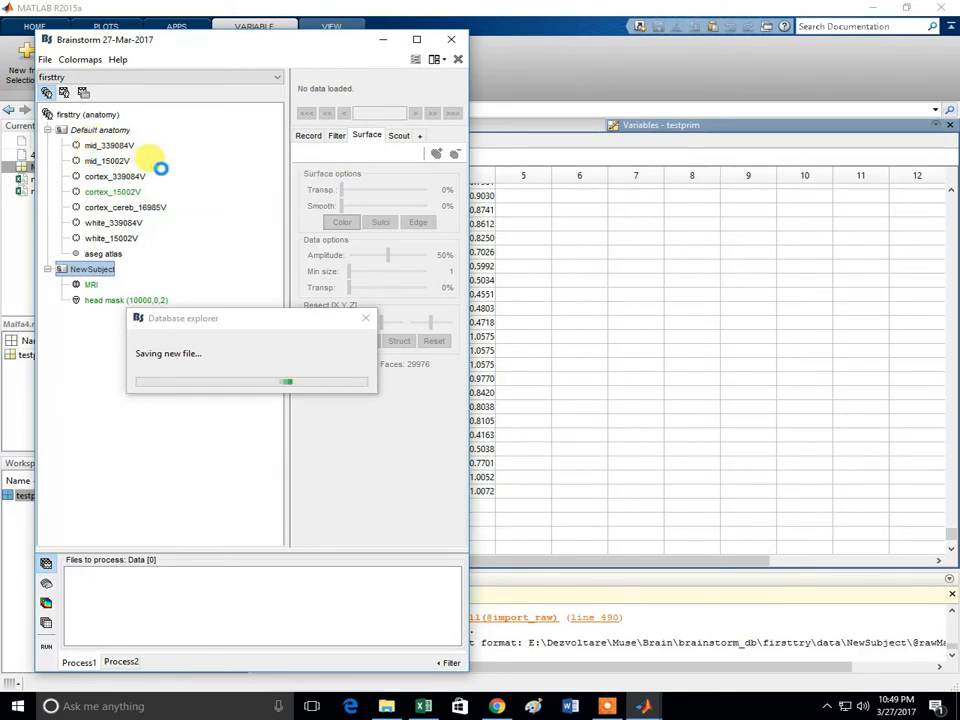
Move the mid, cortex and white surfaces and the aseg atlas from the default anatomy to NewSubject
{"action": "left_click_drag", "start_coordinate": [112, 147], "coordinate": [95, 237]}
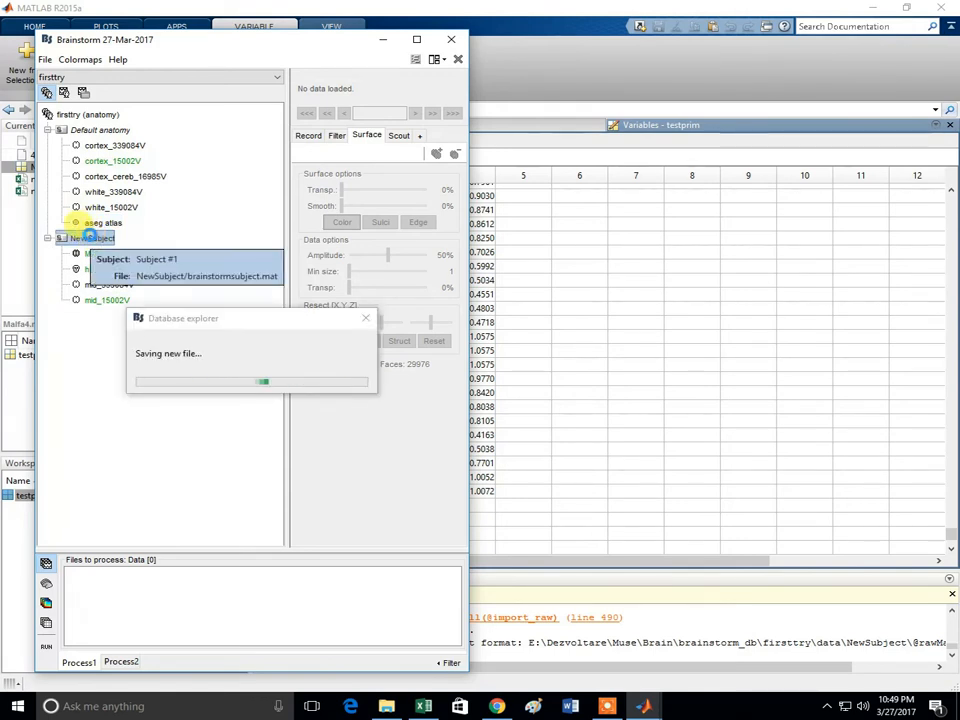
{"action": "left_click_drag", "start_coordinate": [104, 146], "coordinate": [90, 221]}
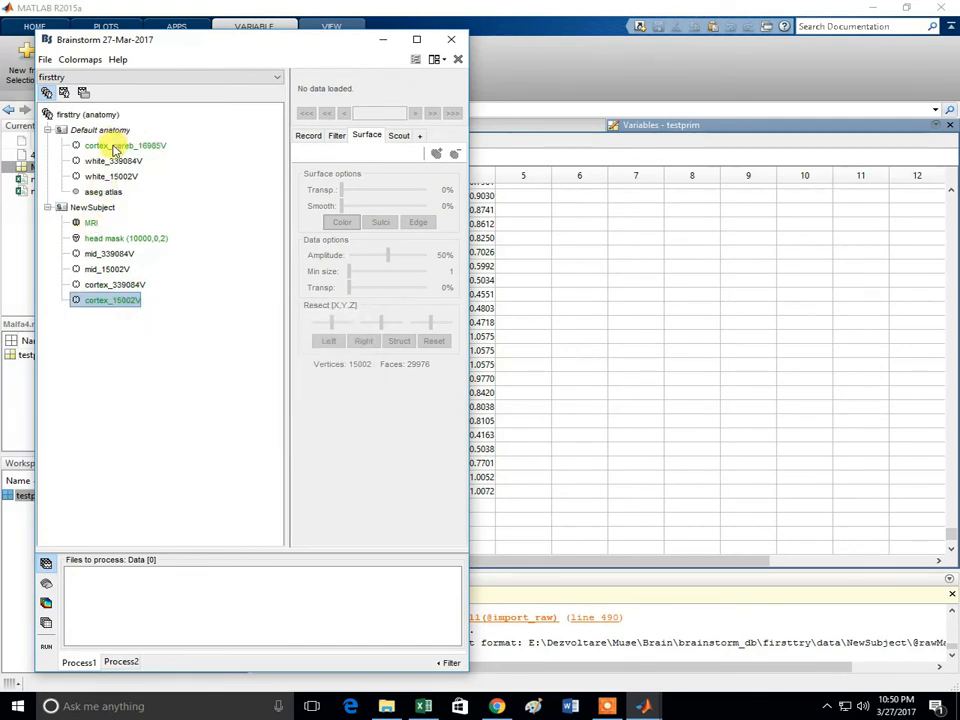
{"action": "left_click_drag", "start_coordinate": [84, 146], "coordinate": [79, 204]}
{"action": "left_click_drag", "start_coordinate": [117, 152], "coordinate": [103, 193]}
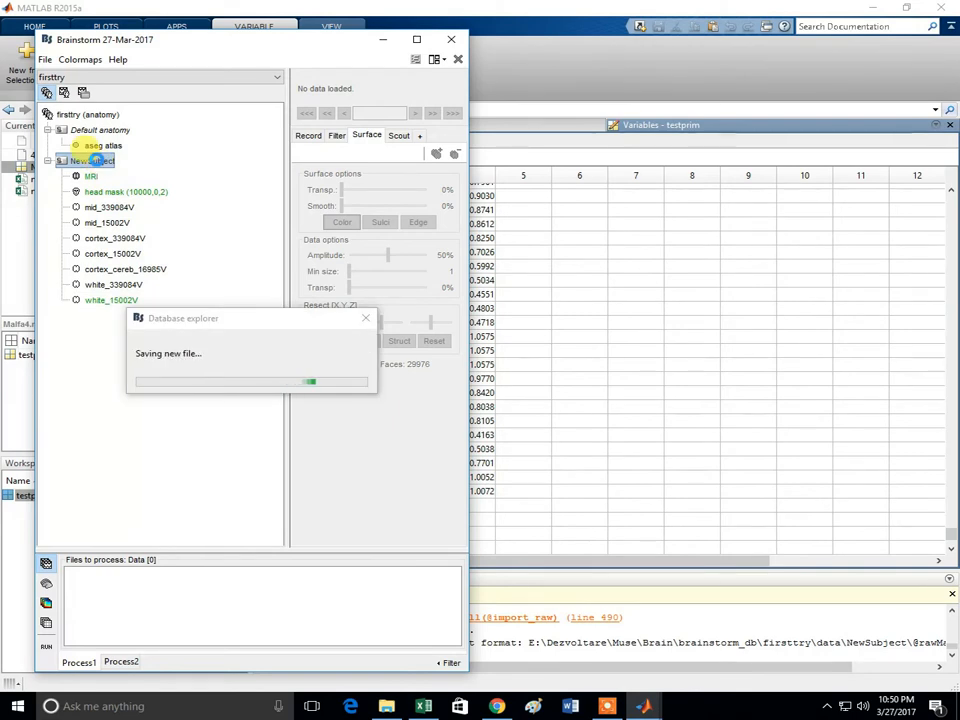
Set cortex_15002V as the default cortex of NewSubject
{"action": "left_click", "coordinate": [117, 240]}
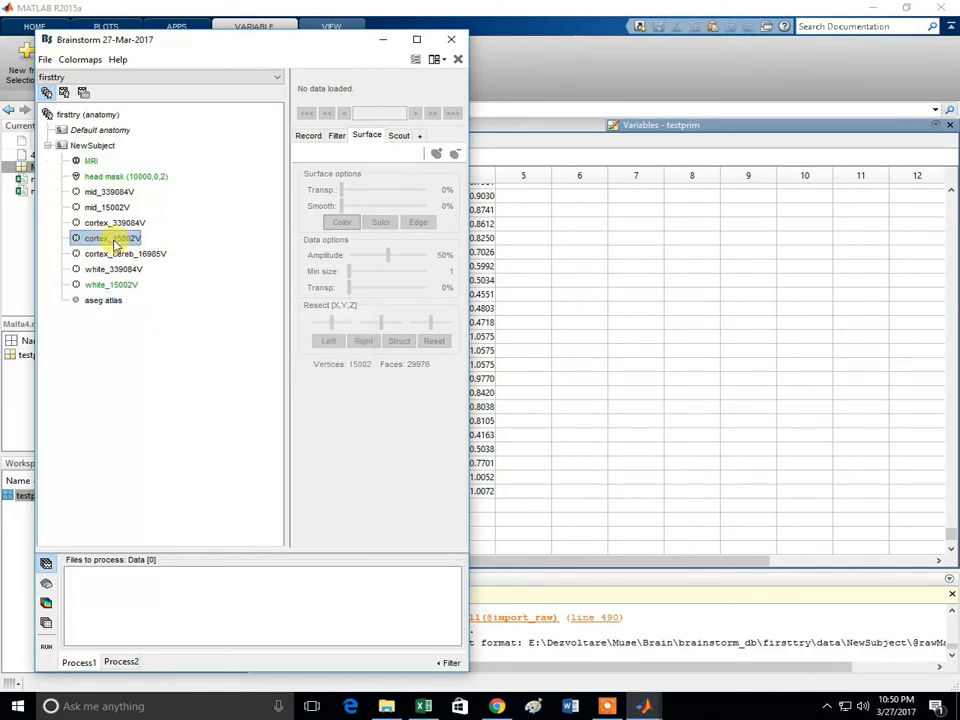
{"action": "right_click", "coordinate": [107, 240]}
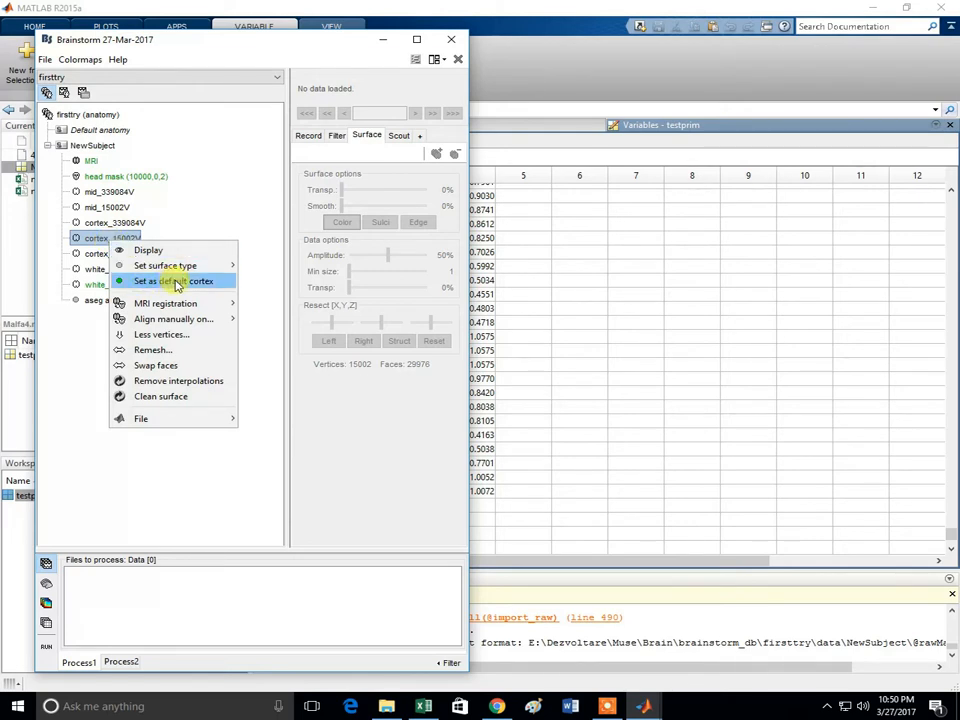
{"action": "left_click", "coordinate": [205, 284]}
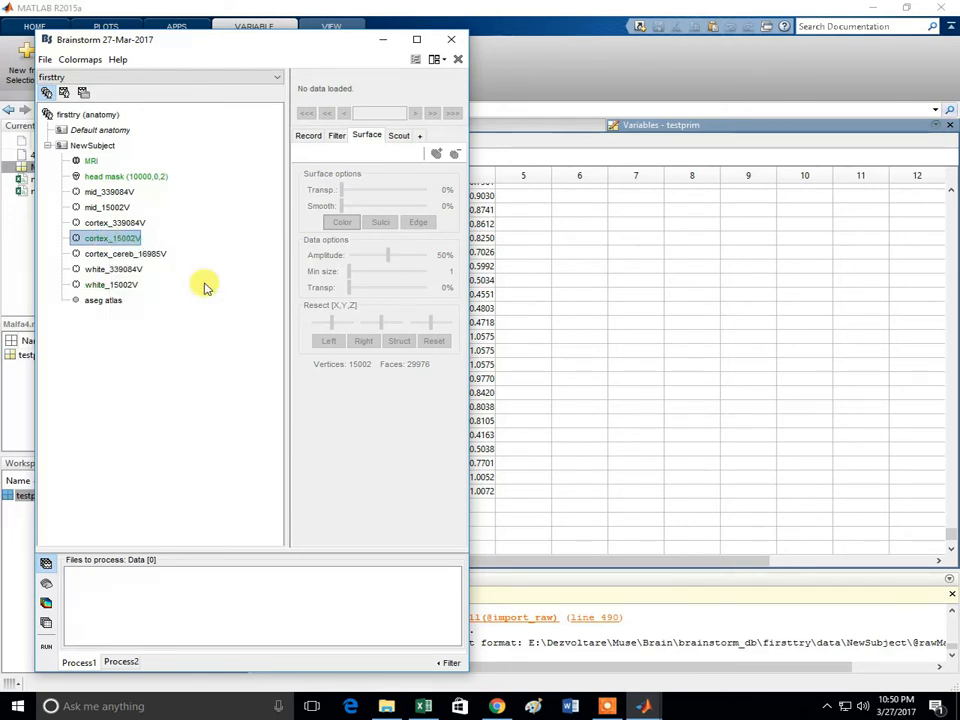
Start the head model for Malfa4's raw file using the cortex surface and OpenMEEG BEM, and agree to generate the BEM surfaces
{"action": "left_click", "coordinate": [64, 93]}
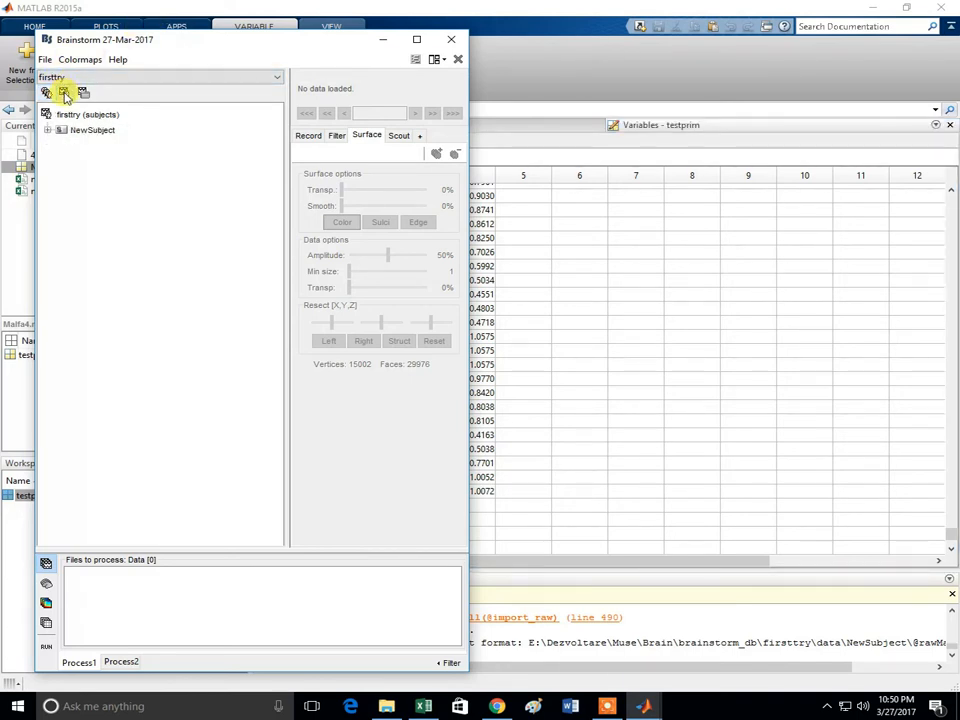
{"action": "left_click", "coordinate": [50, 131]}
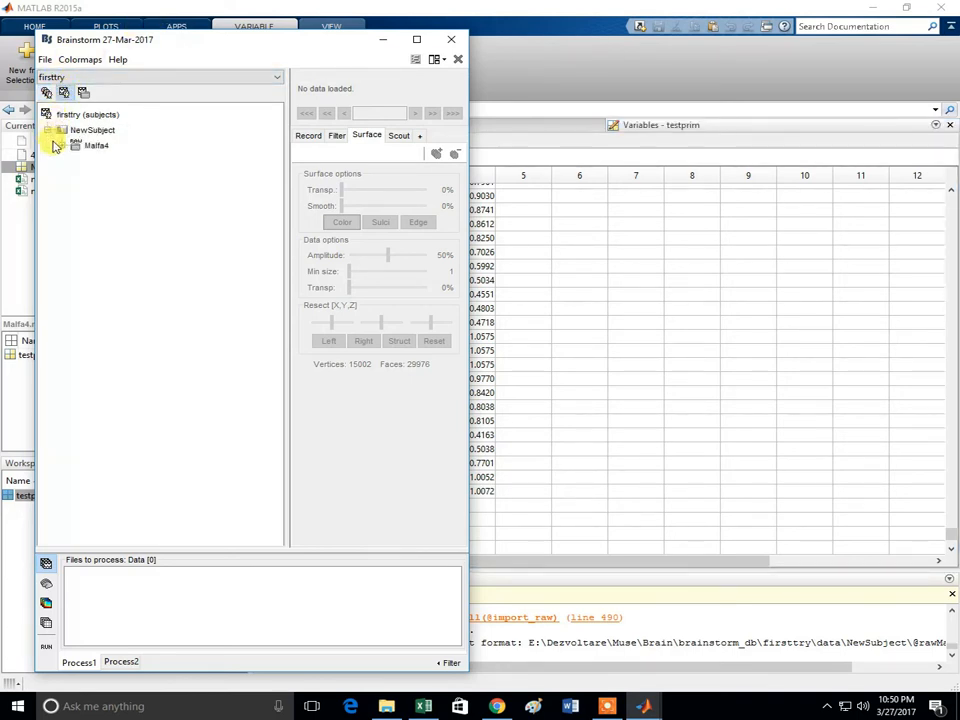
{"action": "left_click", "coordinate": [63, 146]}
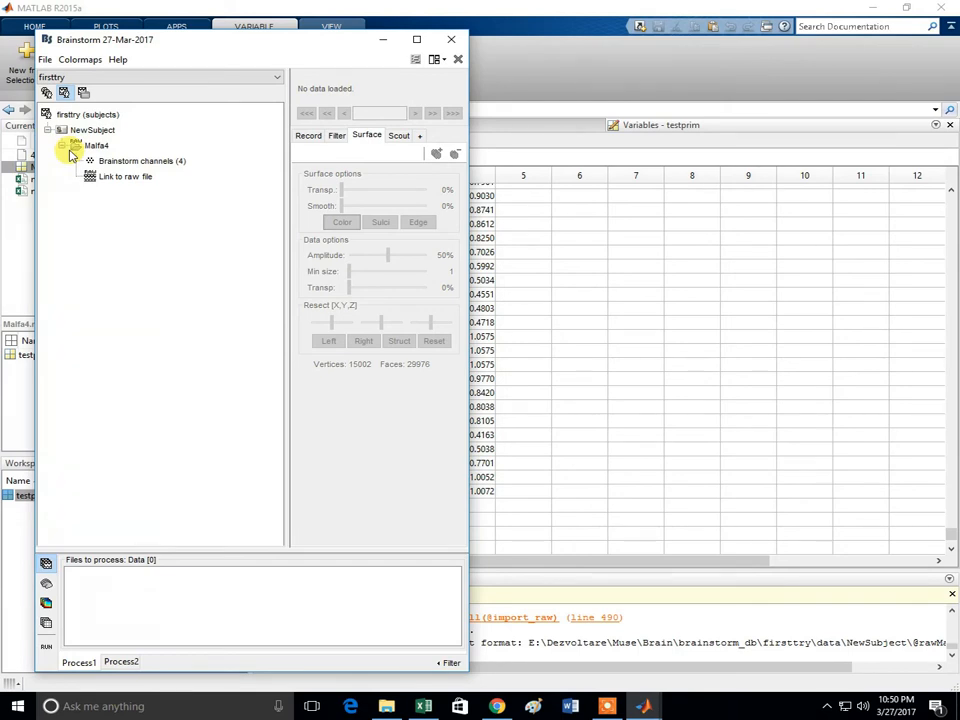
{"action": "left_click", "coordinate": [107, 162]}
{"action": "right_click", "coordinate": [113, 163]}
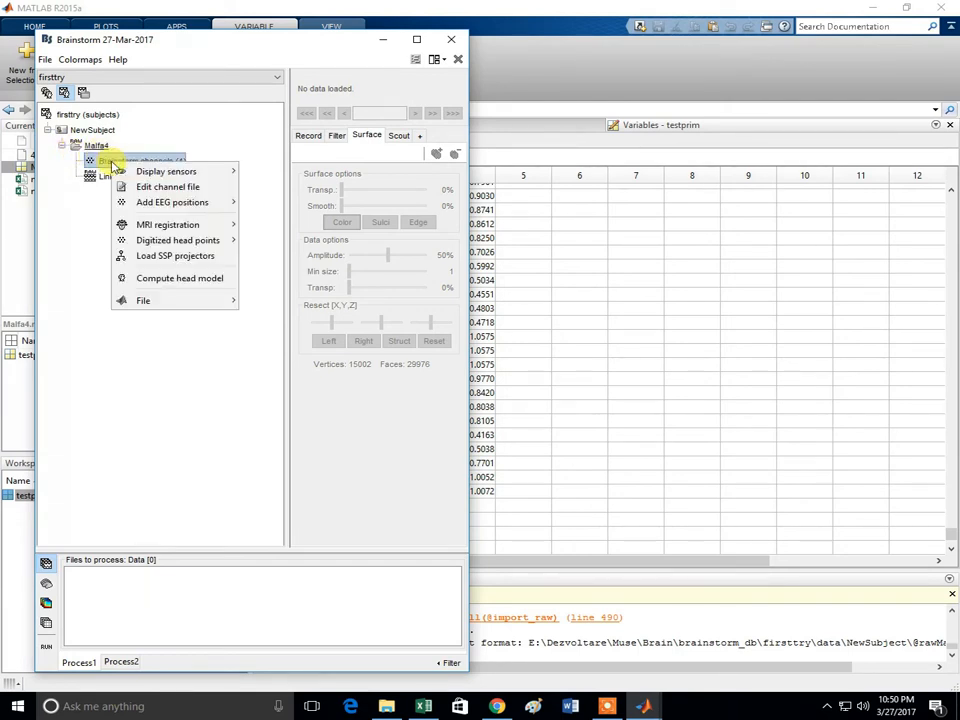
{"action": "left_click", "coordinate": [88, 176]}
{"action": "right_click", "coordinate": [88, 176]}
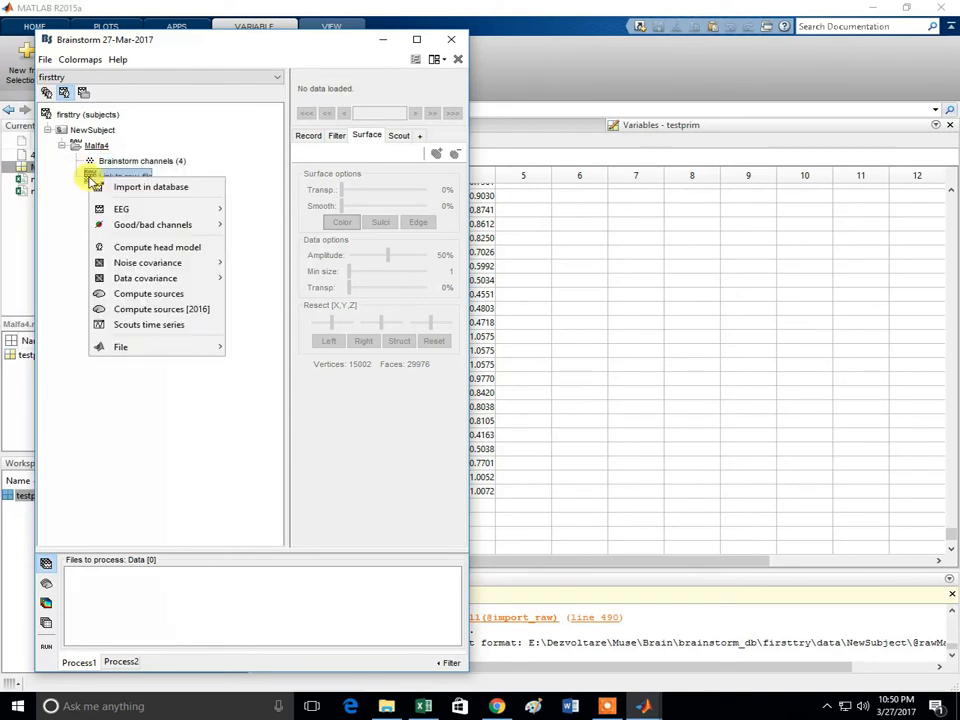
{"action": "left_click", "coordinate": [129, 248]}
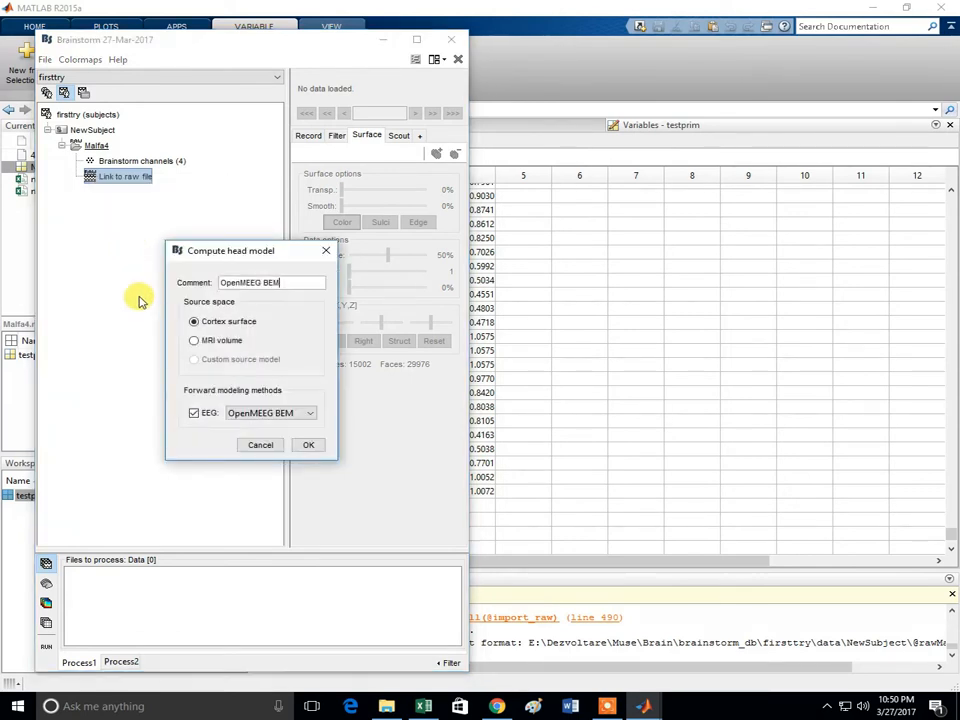
{"action": "left_click", "coordinate": [312, 446]}
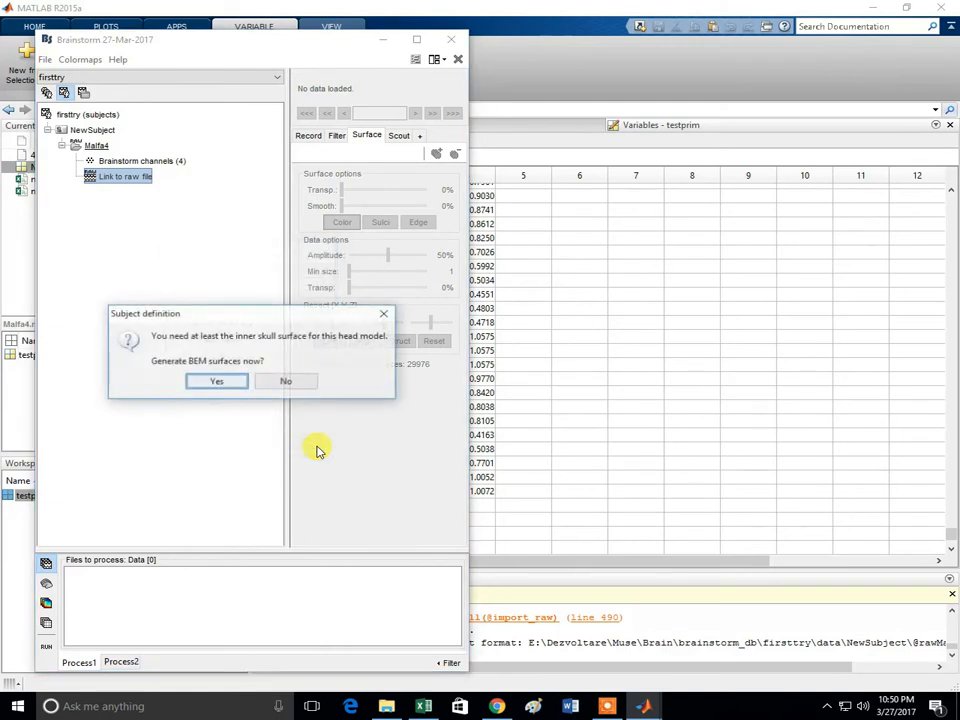
{"action": "left_click", "coordinate": [218, 383]}
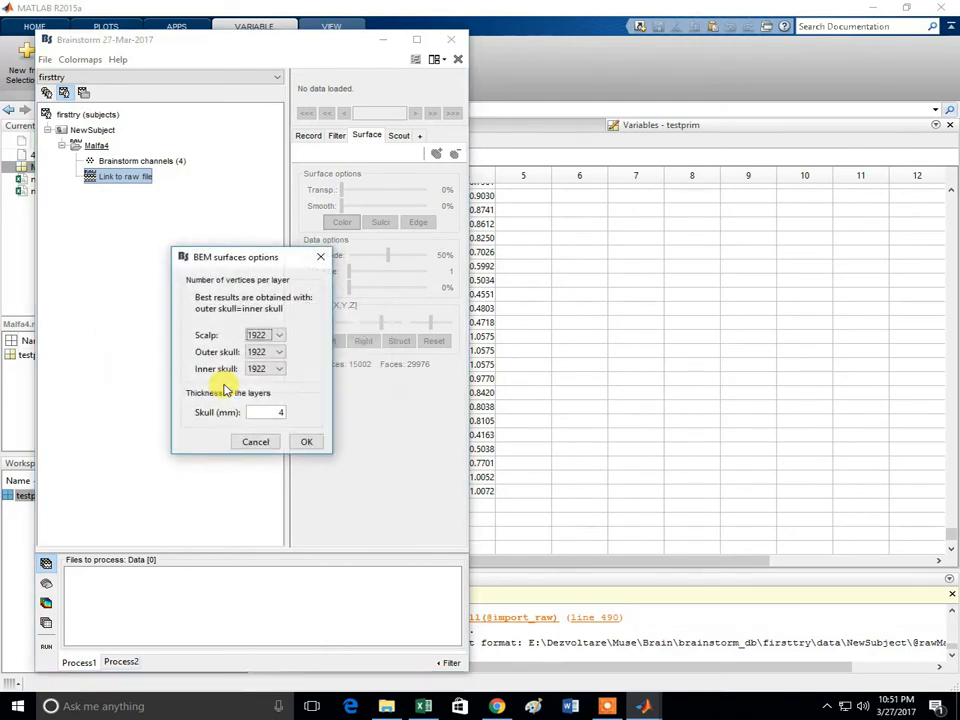
Generate the BEM surfaces with 362 vertices each for scalp, outer skull and inner skull, and a 4 mm skull thickness
{"action": "left_click", "coordinate": [281, 341]}
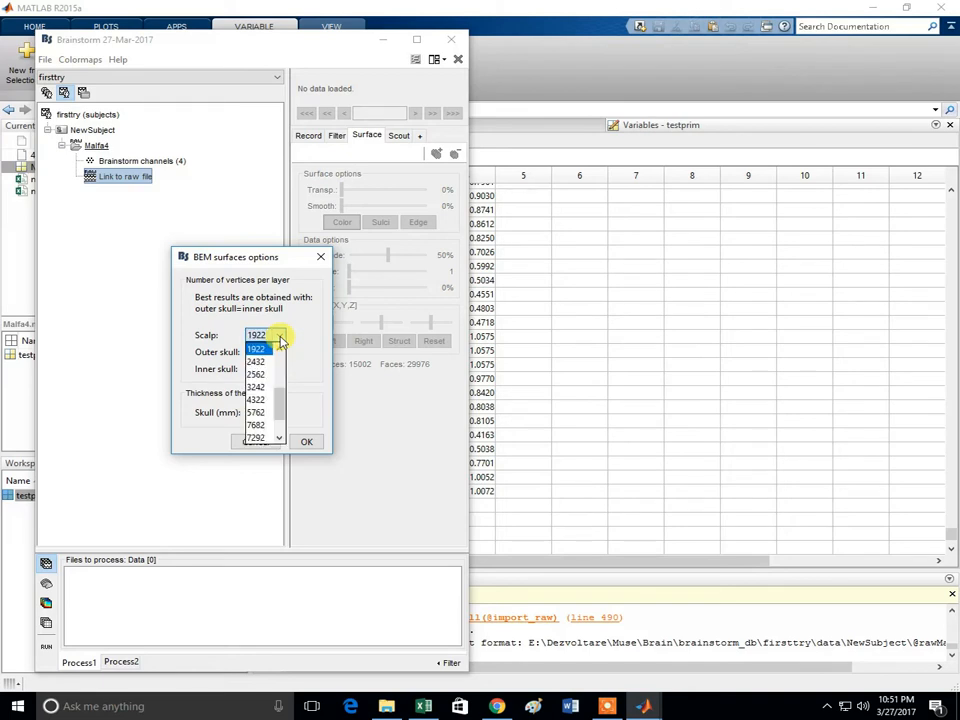
{"action": "left_click_drag", "start_coordinate": [276, 396], "coordinate": [281, 366]}
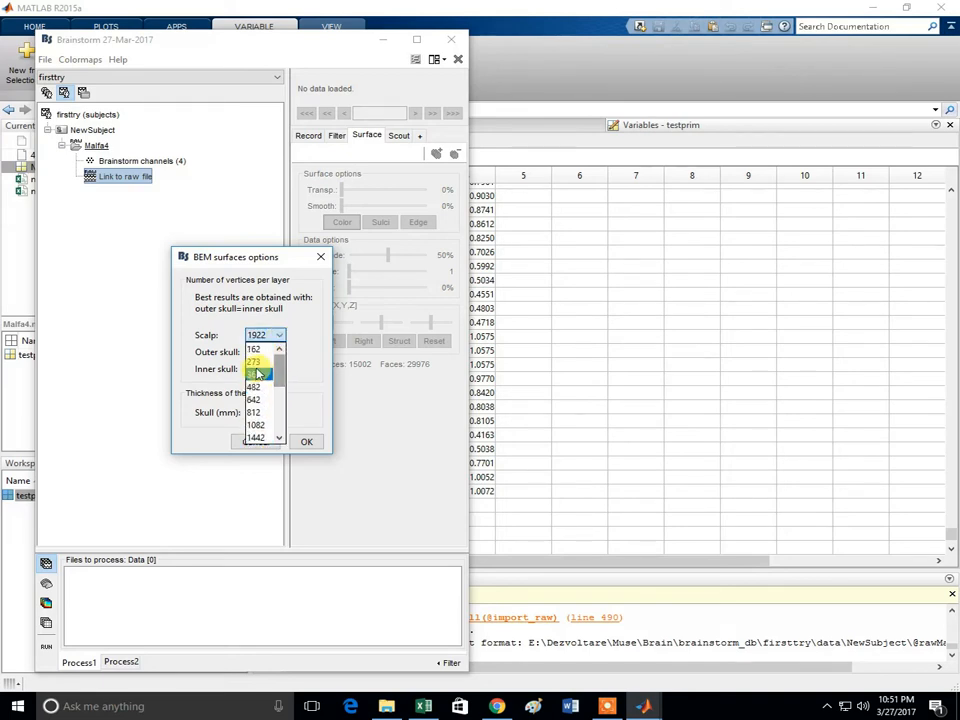
{"action": "left_click", "coordinate": [258, 374]}
{"action": "left_click", "coordinate": [280, 352]}
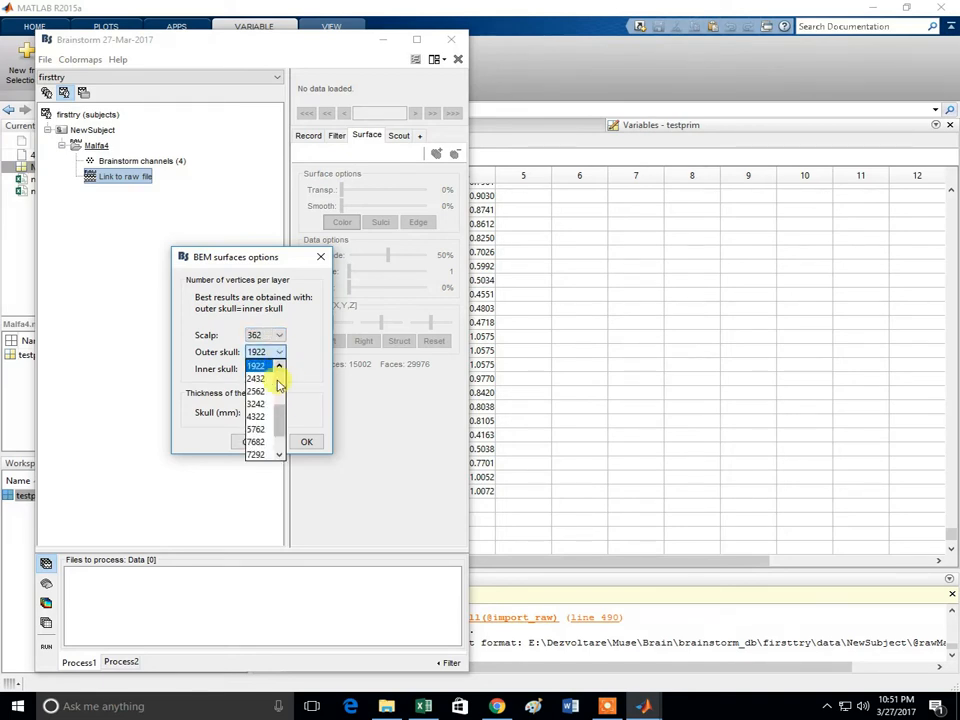
{"action": "left_click", "coordinate": [283, 383]}
{"action": "left_click", "coordinate": [256, 391]}
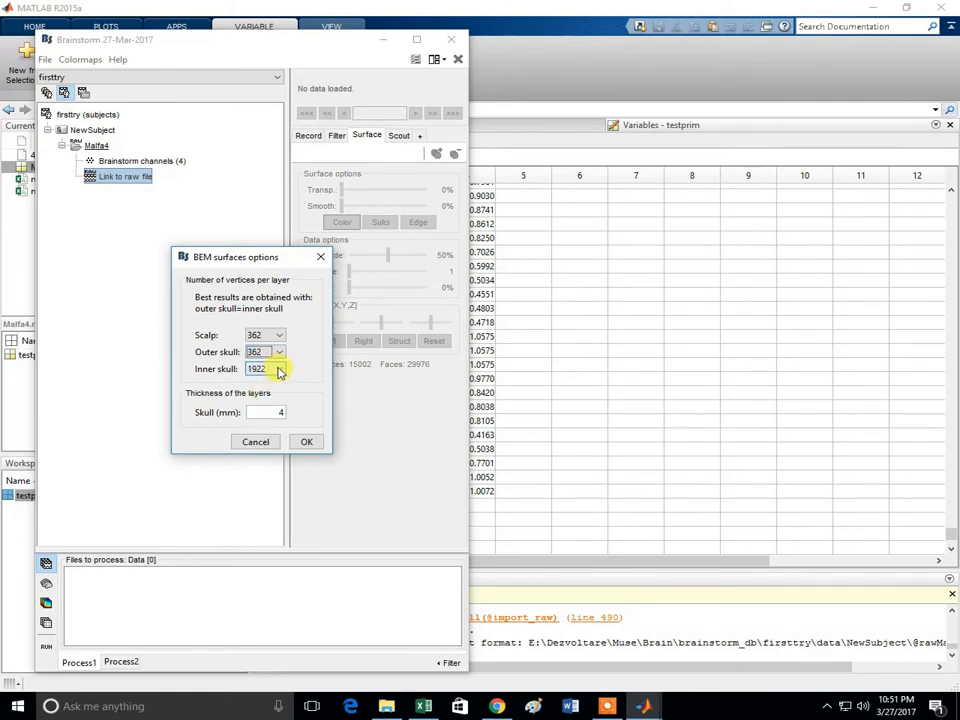
{"action": "left_click", "coordinate": [279, 368]}
{"action": "left_click_drag", "start_coordinate": [279, 425], "coordinate": [279, 381]}
{"action": "left_click", "coordinate": [272, 398]}
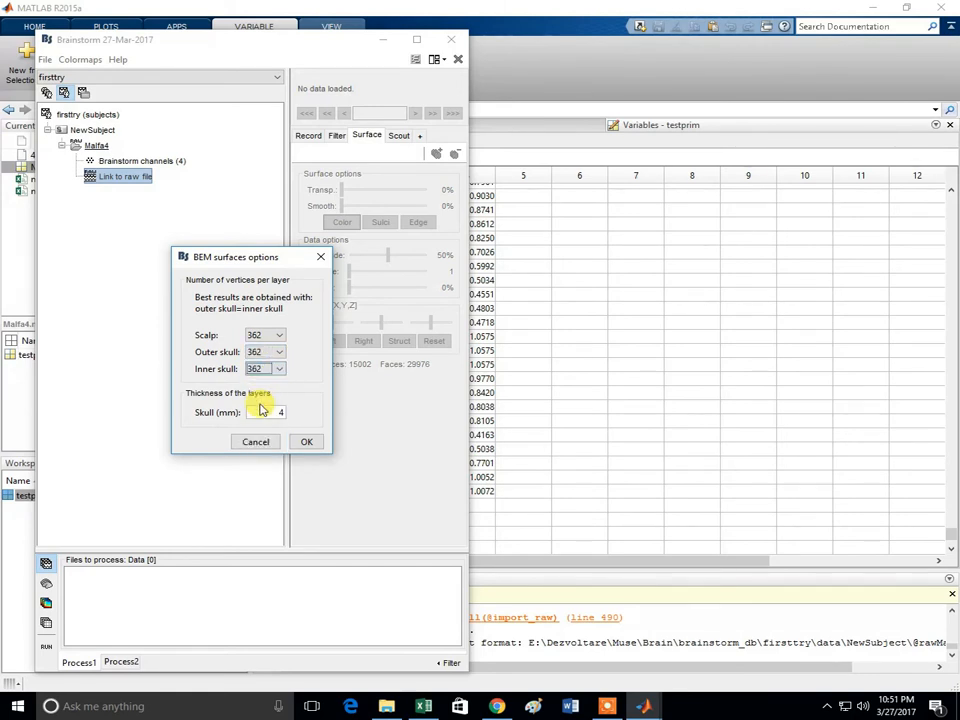
{"action": "left_click", "coordinate": [307, 443]}
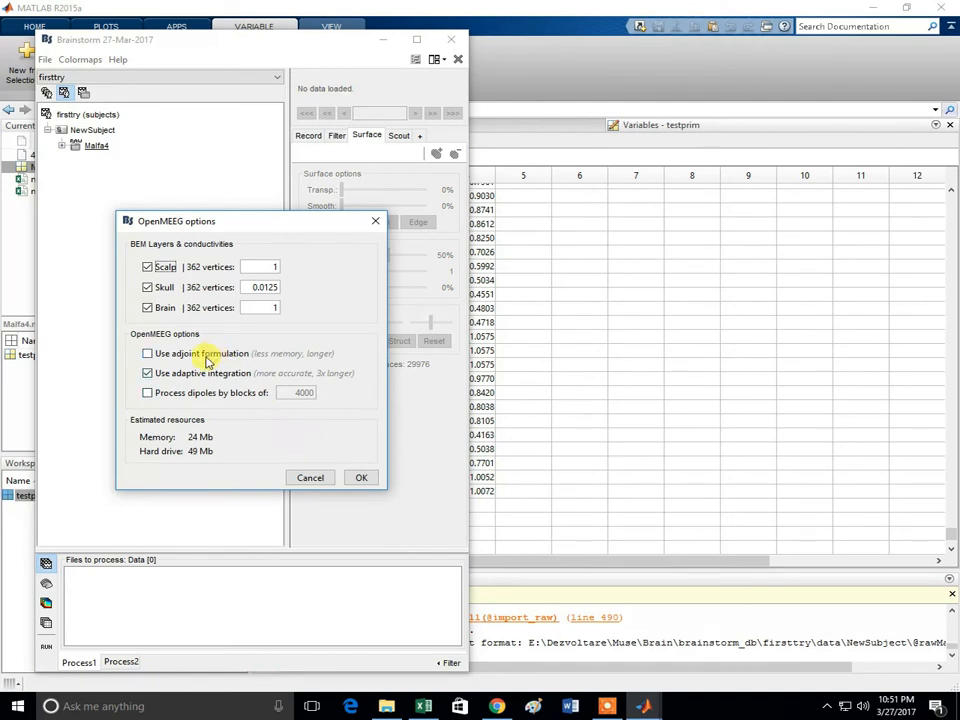
Compute the OpenMEEG head model with adjoint formulation enabled and only the Brain layer included, excluding Scalp and Skull
{"action": "left_click", "coordinate": [148, 355]}
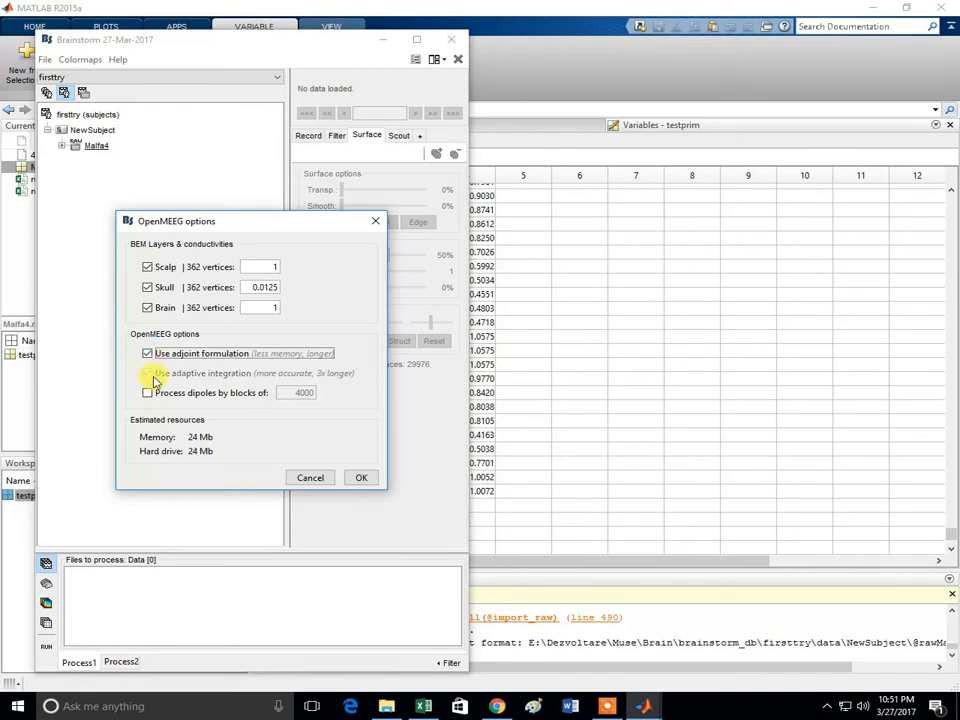
{"action": "left_click", "coordinate": [148, 267]}
{"action": "left_click", "coordinate": [147, 287]}
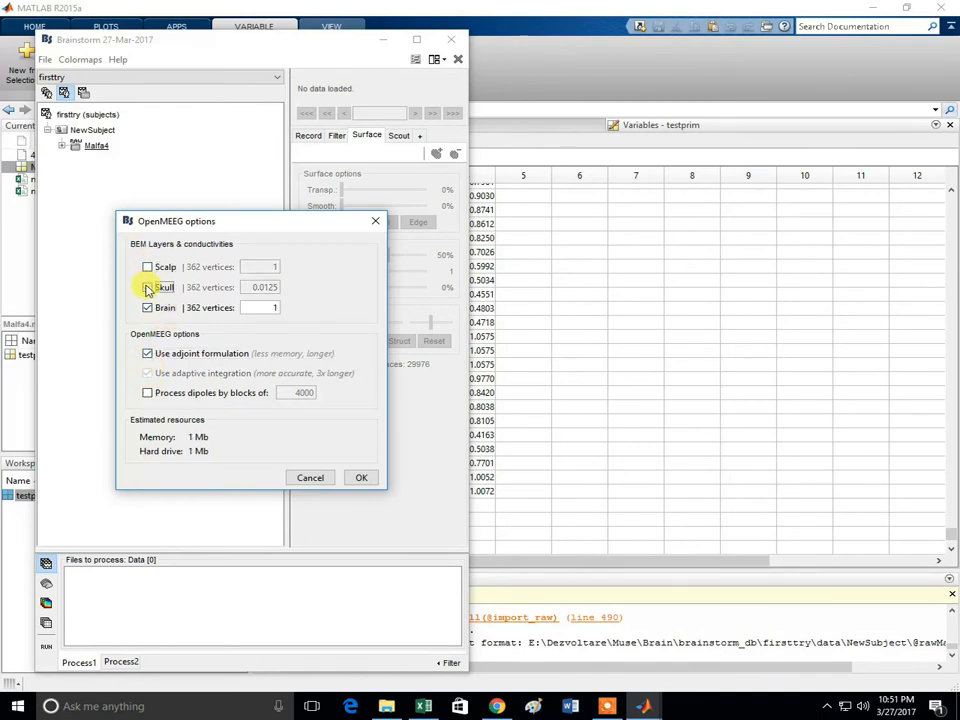
{"action": "left_click", "coordinate": [365, 478]}
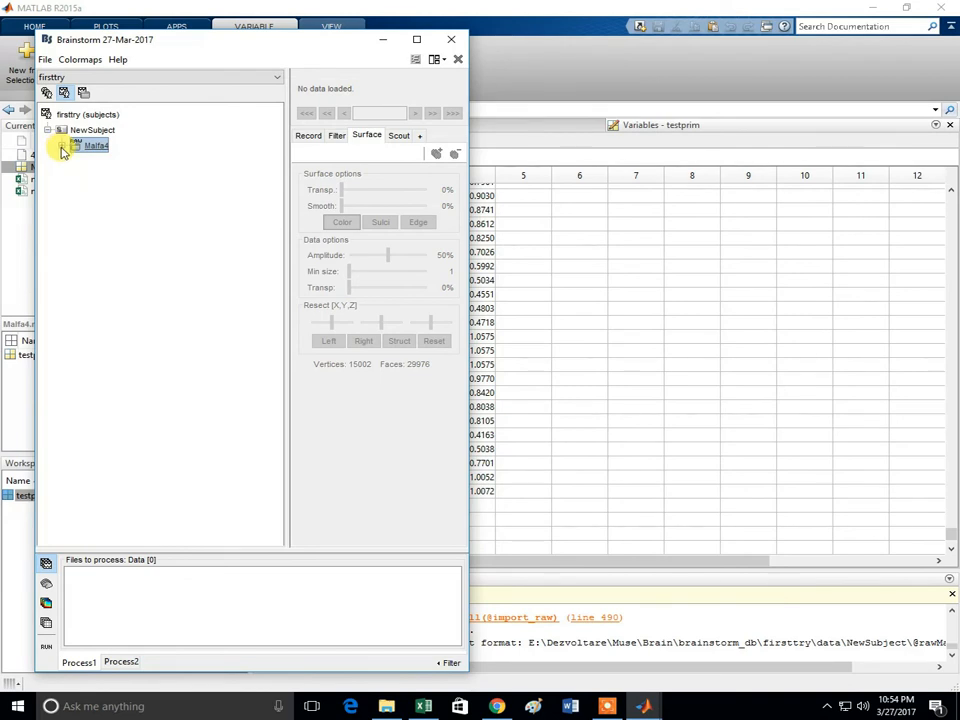
Compute the noise covariance from Malfa4's raw recording over the 0.0 to 1466.0 s baseline, with block-by-block DC offset removal
{"action": "left_click", "coordinate": [61, 147]}
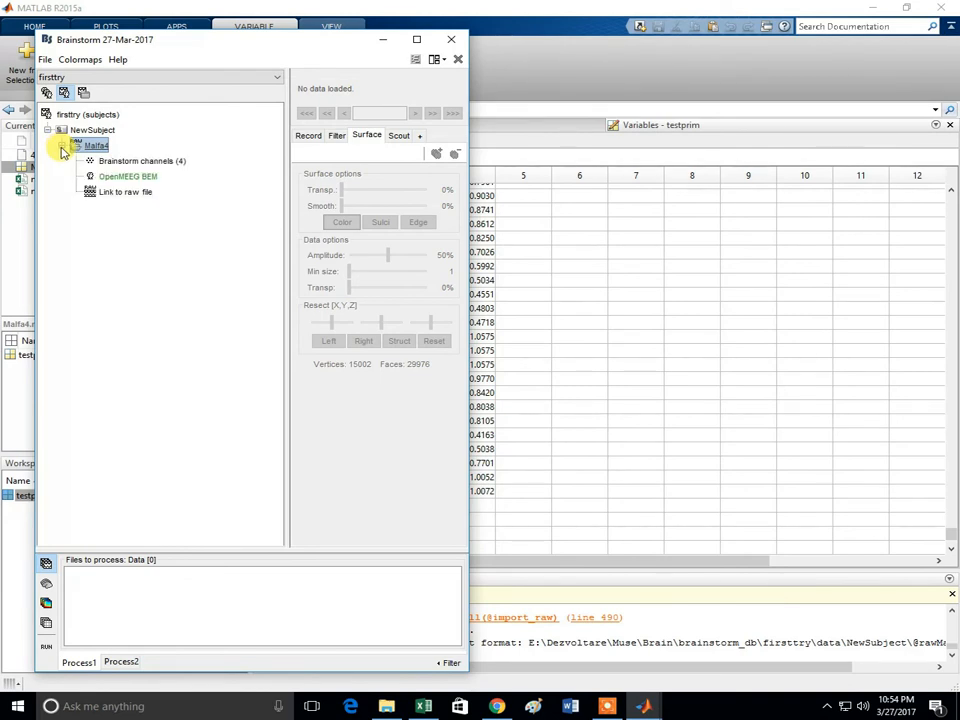
{"action": "left_click", "coordinate": [112, 196]}
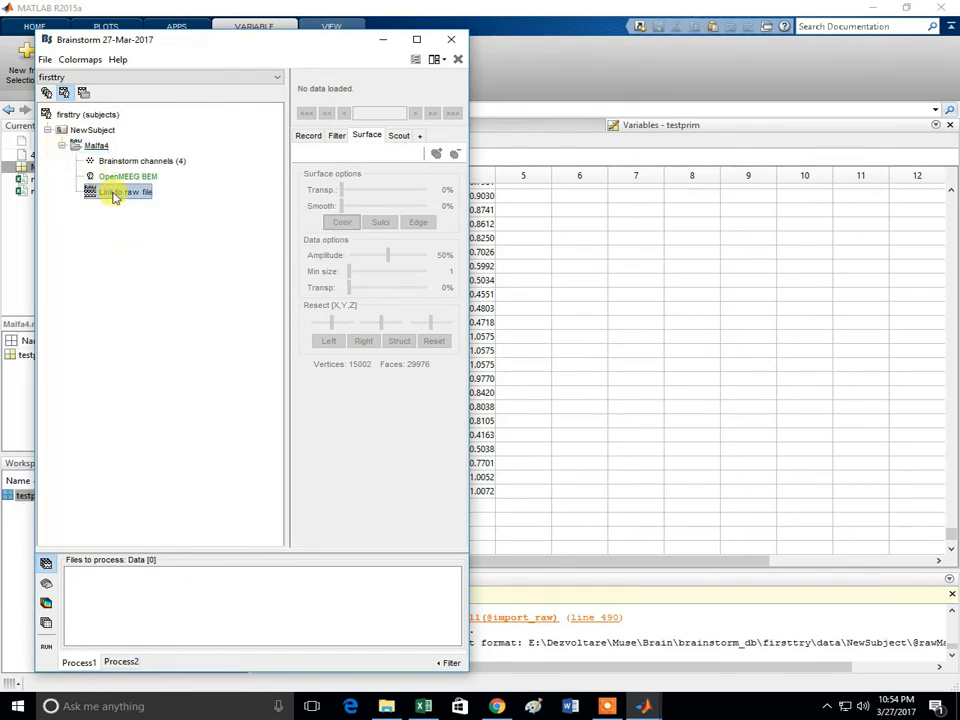
{"action": "right_click", "coordinate": [114, 197]}
{"action": "mouse_move", "coordinate": [167, 282]}
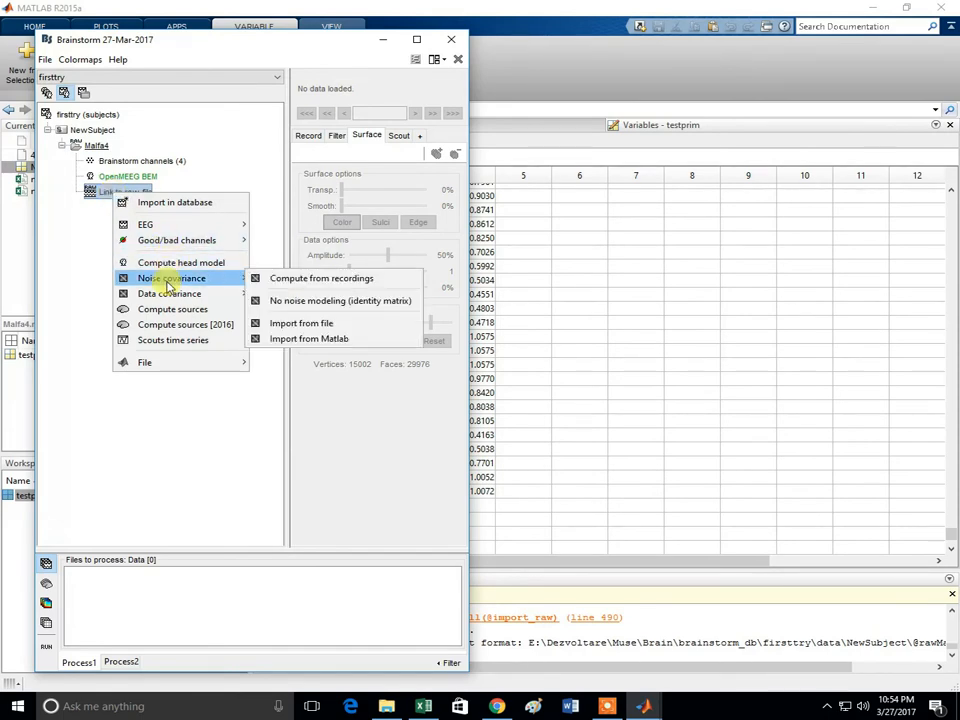
{"action": "left_click", "coordinate": [287, 284]}
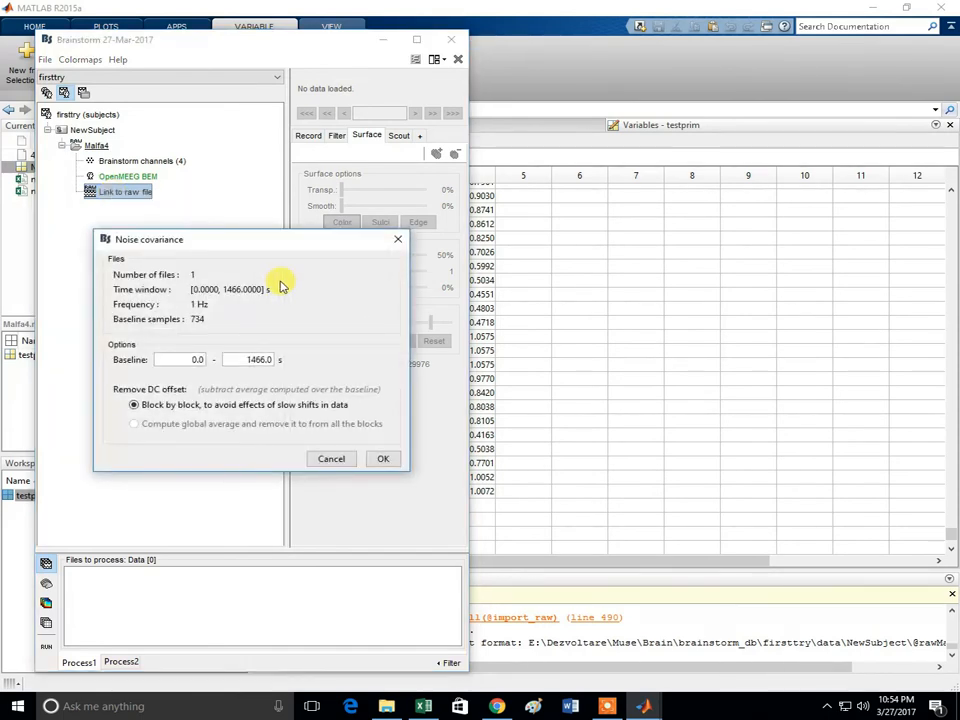
{"action": "left_click", "coordinate": [378, 459]}
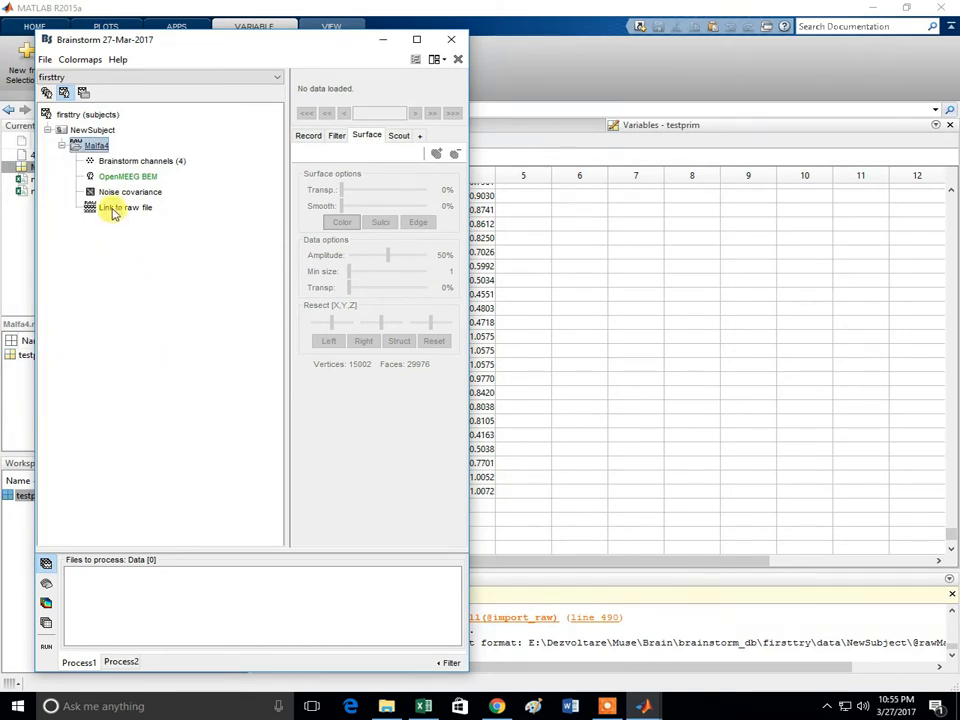
Compute the EEG sources of Malfa4's raw recording with the sLORETA method
{"action": "right_click", "coordinate": [114, 211]}
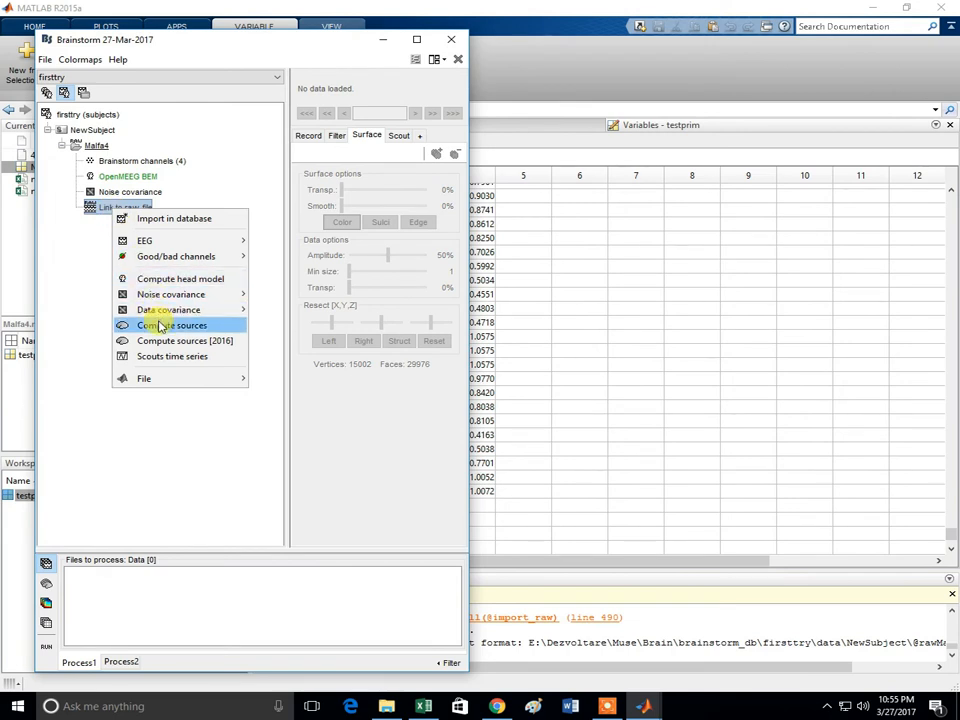
{"action": "left_click", "coordinate": [160, 328]}
{"action": "left_click", "coordinate": [182, 362]}
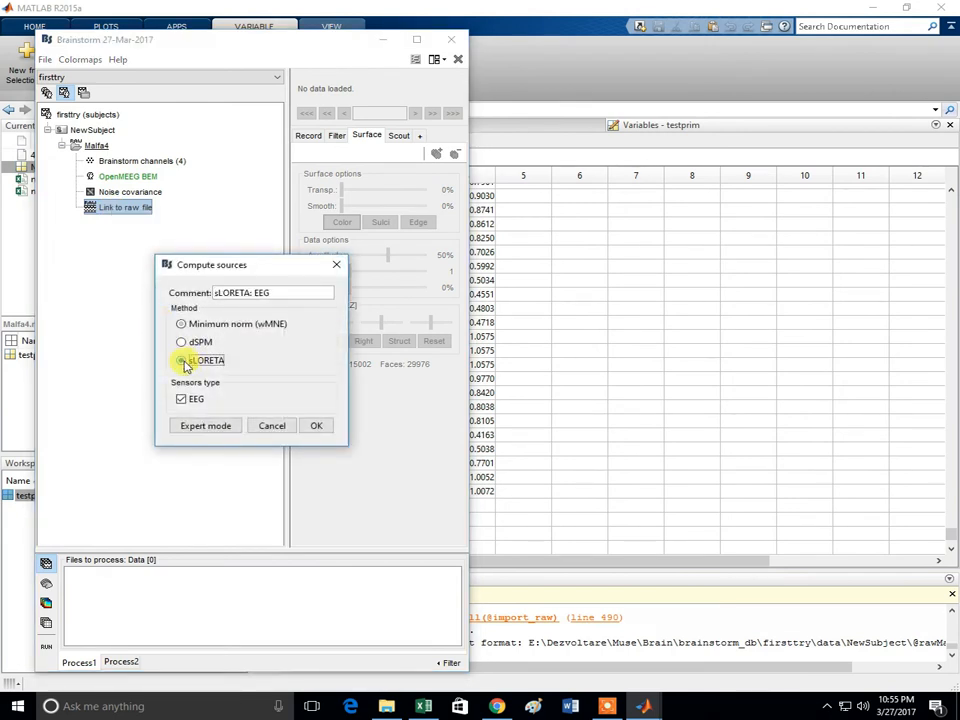
{"action": "left_click", "coordinate": [322, 427]}
{"action": "left_click", "coordinate": [317, 426]}
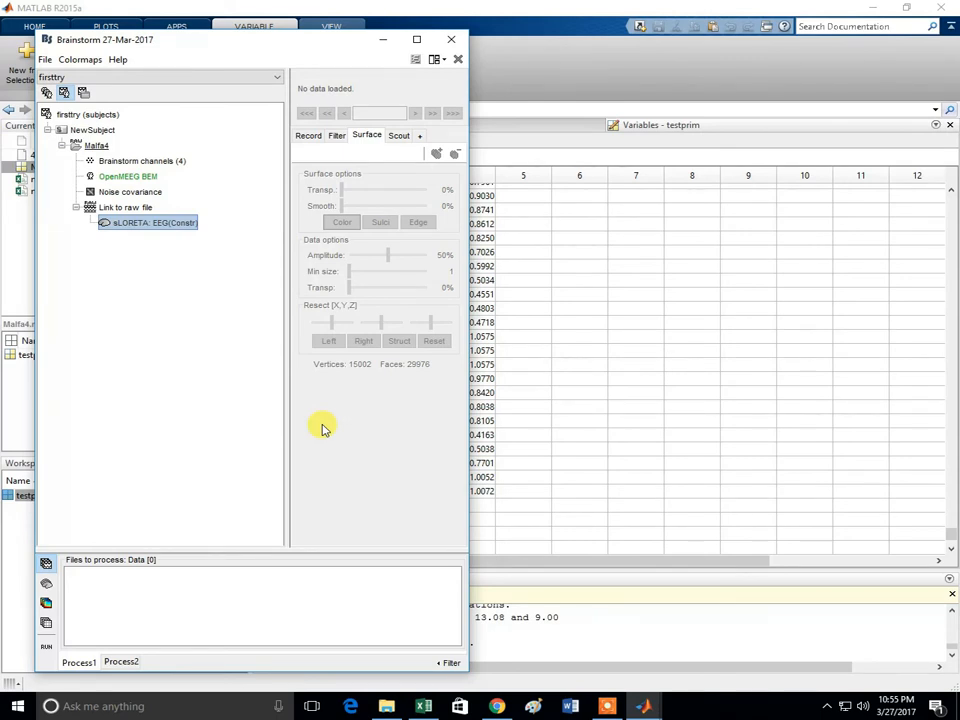
Display the EEG time series of Malfa4's raw recording and reshape its figure into a wide, short window
{"action": "right_click", "coordinate": [133, 209]}
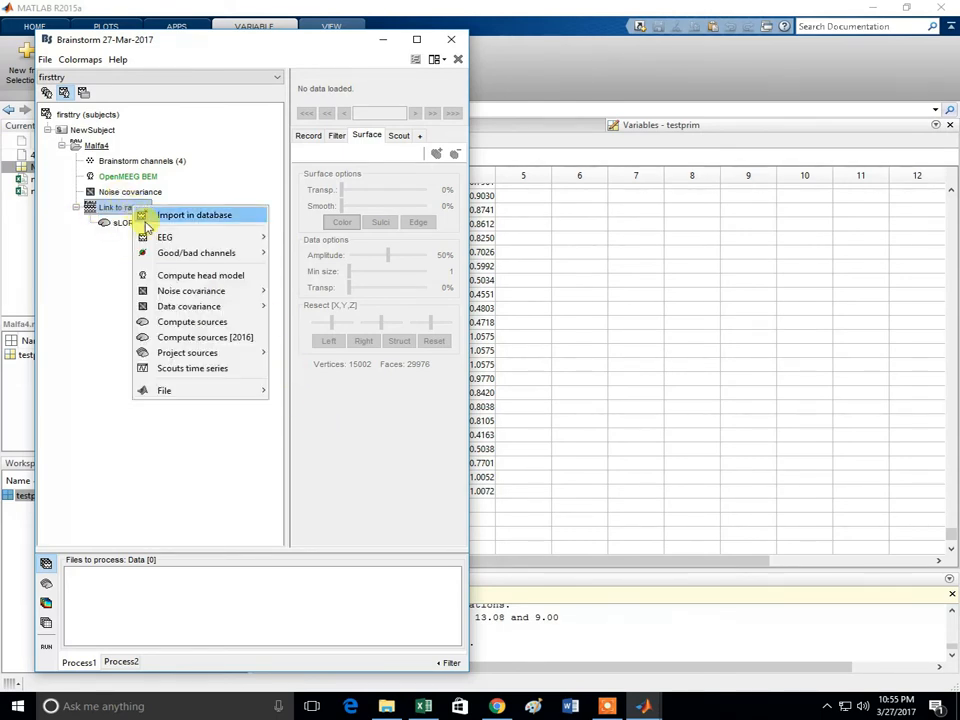
{"action": "mouse_move", "coordinate": [161, 238]}
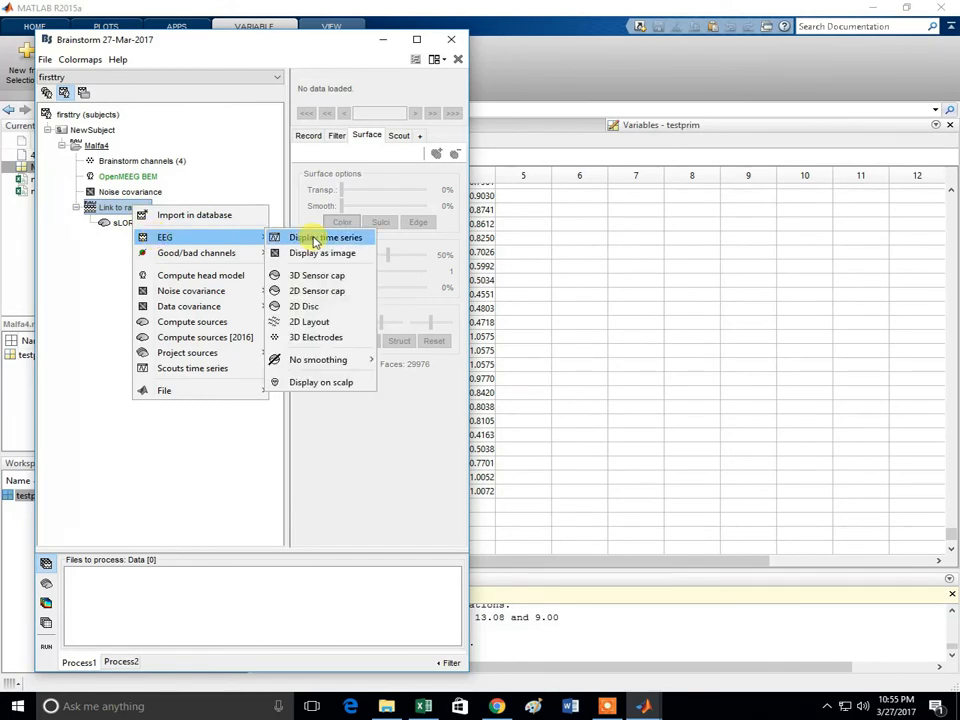
{"action": "left_click", "coordinate": [315, 240]}
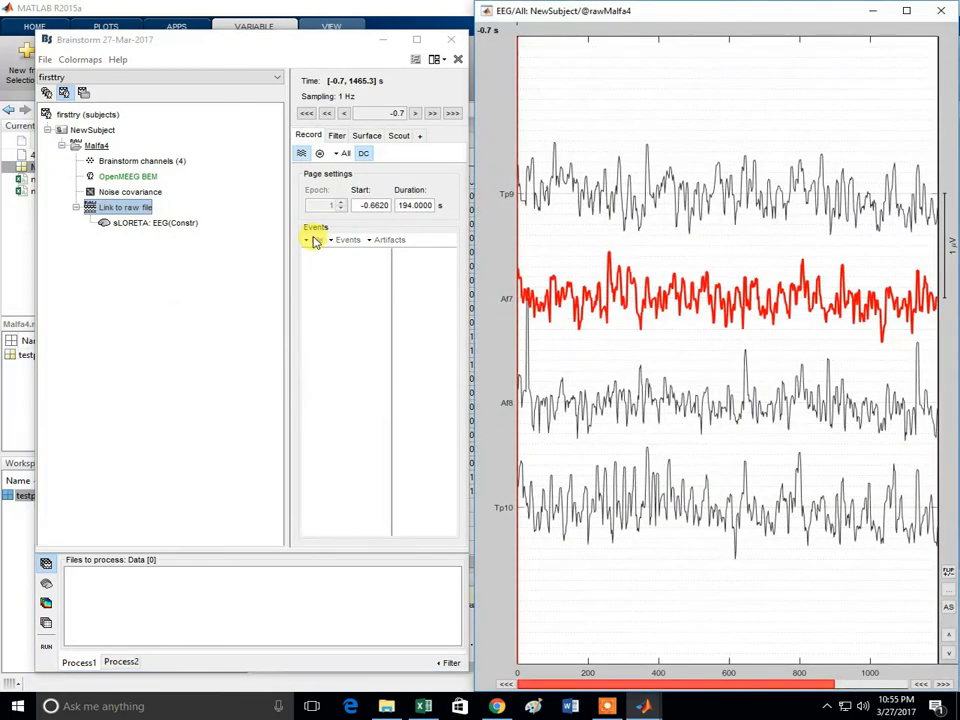
{"action": "left_click_drag", "start_coordinate": [476, 251], "coordinate": [106, 197]}
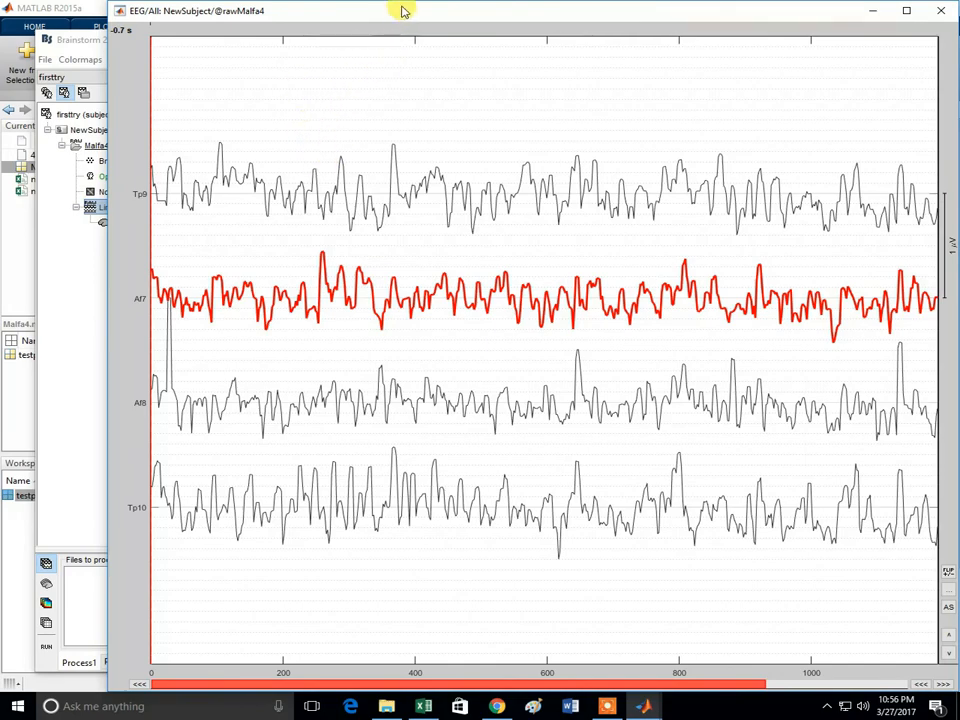
{"action": "mouse_move", "coordinate": [405, 10]}
{"action": "left_mouse_down"}
{"action": "mouse_move", "coordinate": [409, 349]}
{"action": "mouse_move", "coordinate": [431, 369]}
{"action": "mouse_move", "coordinate": [407, 34]}
{"action": "left_mouse_up"}
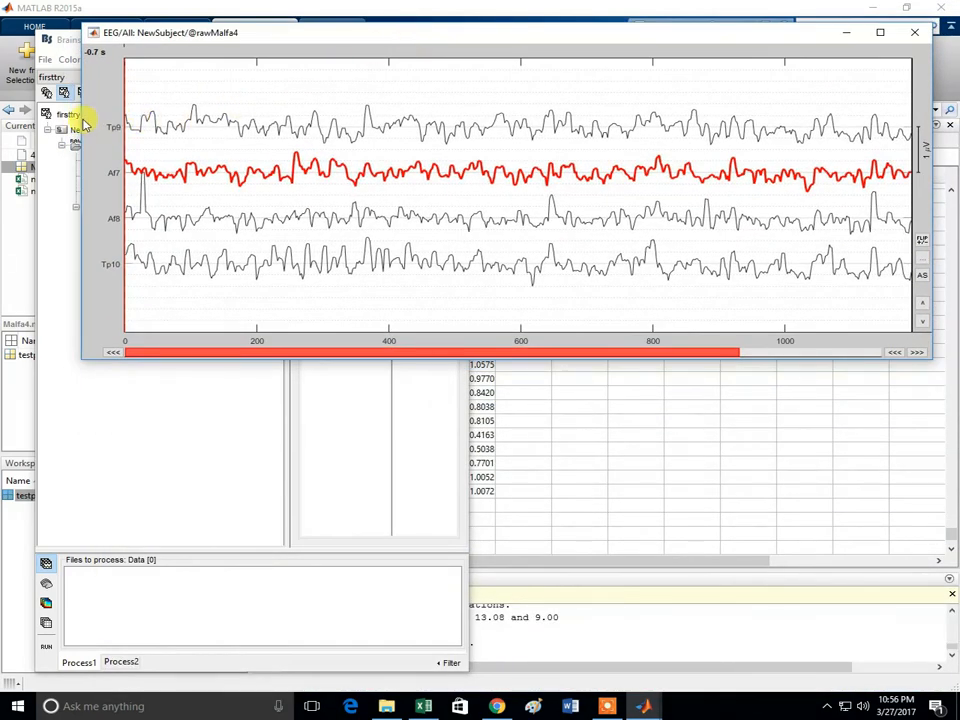
{"action": "left_click_drag", "start_coordinate": [80, 117], "coordinate": [4, 118]}
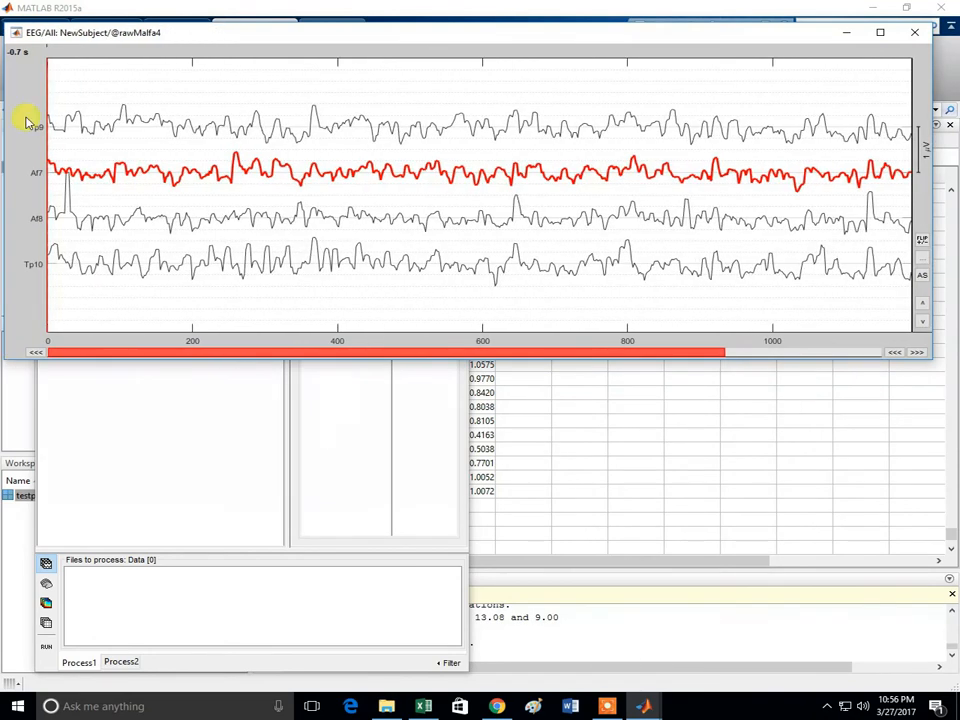
Deselect the Af7 trace, turn on the legend for the EEG time series figure, and return to the database explorer window
{"action": "left_click", "coordinate": [135, 172]}
{"action": "right_click", "coordinate": [427, 96]}
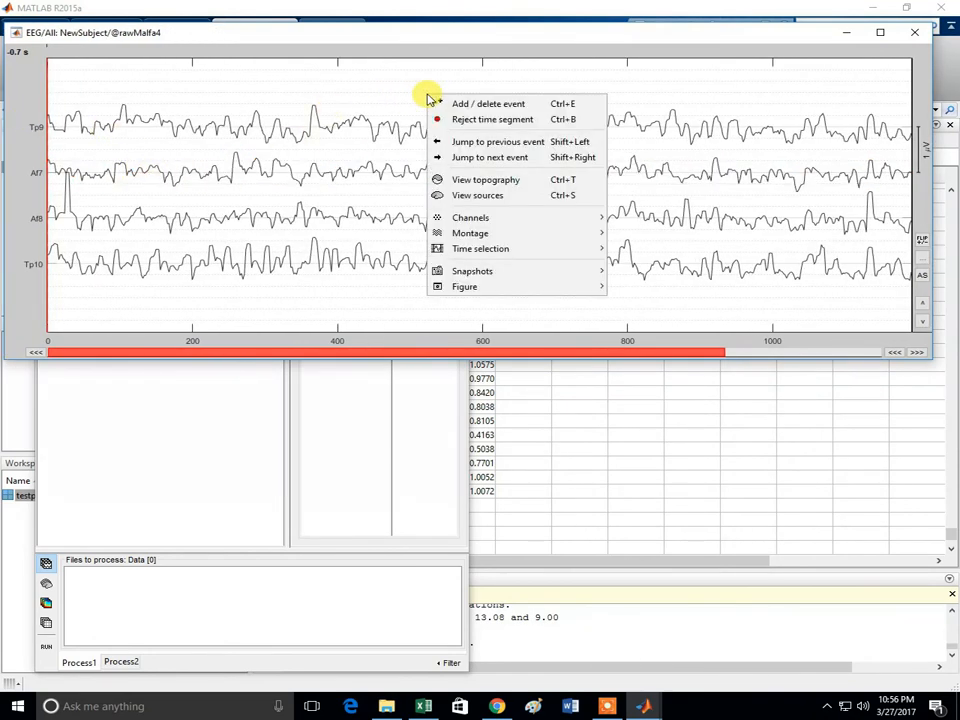
{"action": "mouse_move", "coordinate": [486, 284]}
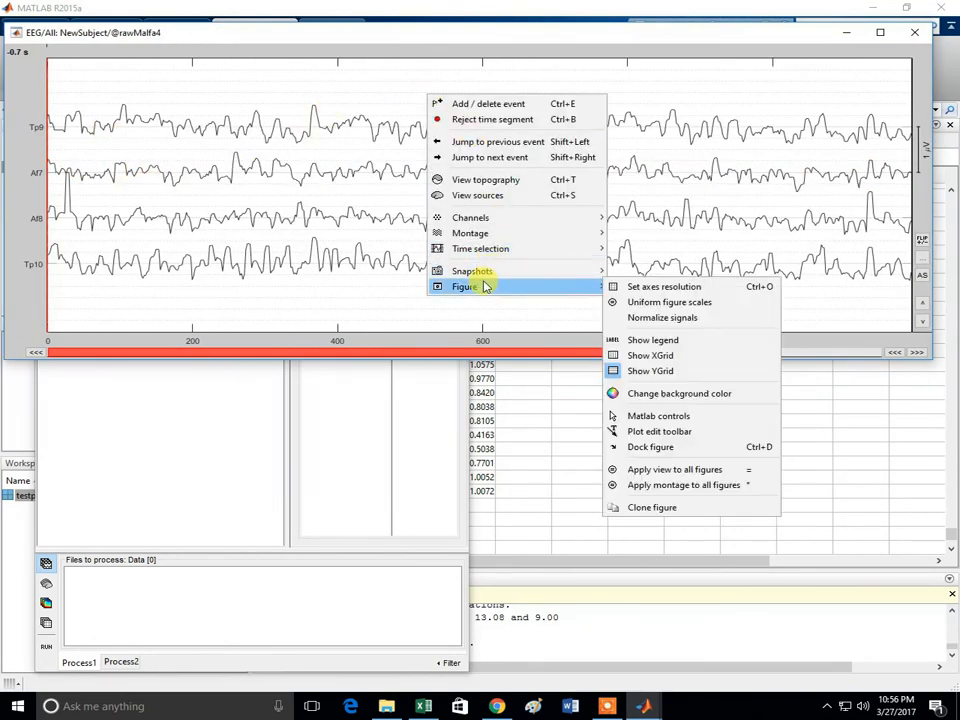
{"action": "left_click", "coordinate": [646, 340]}
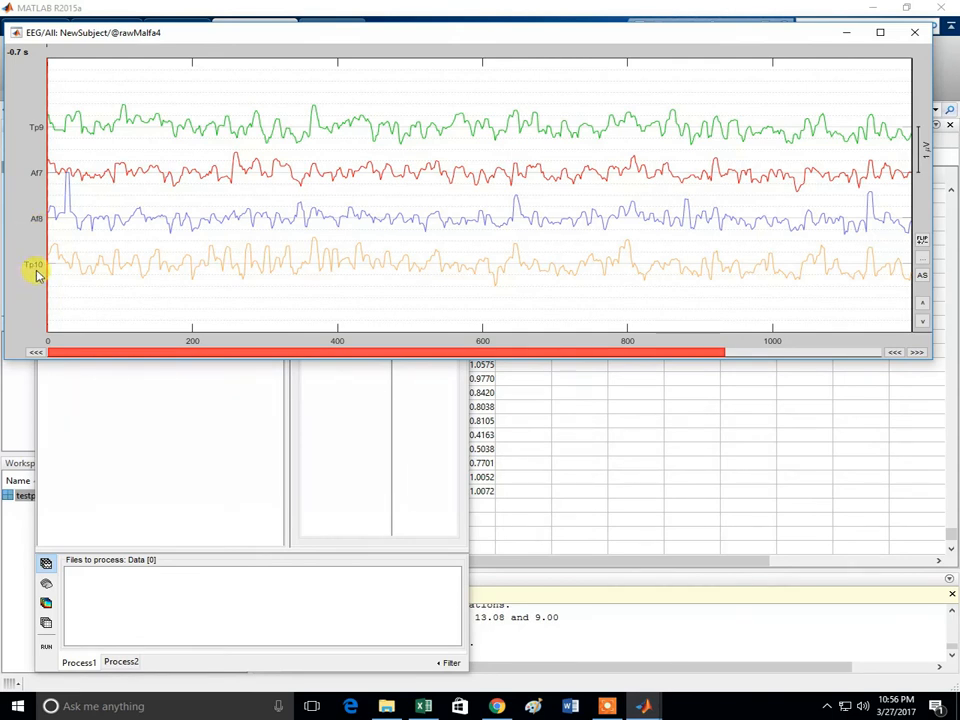
{"action": "left_click", "coordinate": [120, 390]}
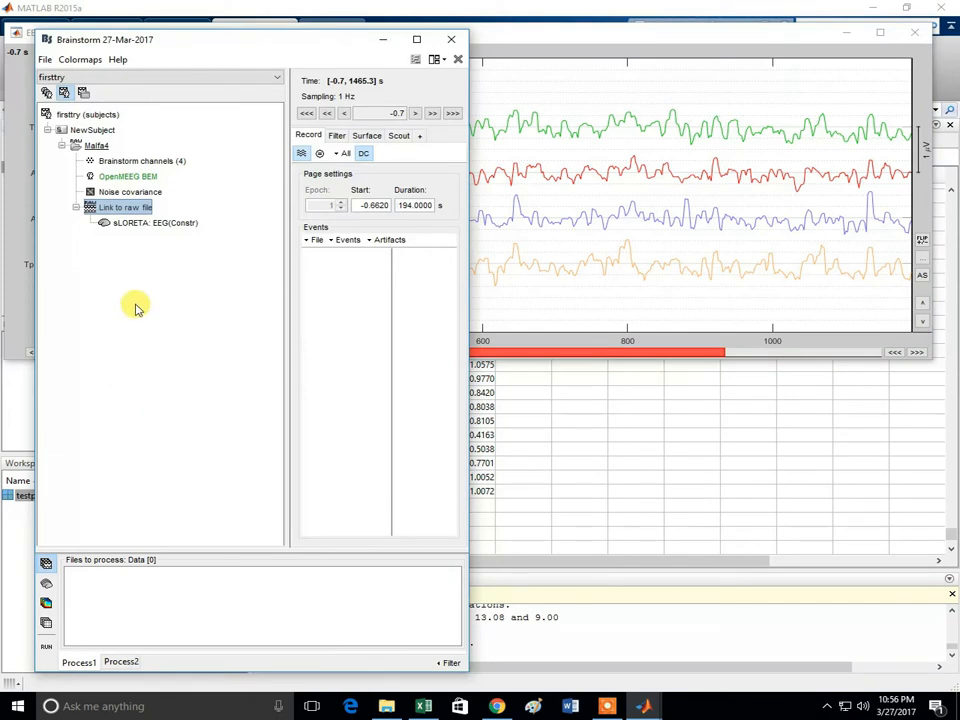
Display the sLORETA sources of the raw recording on the cortex and widen the EEG time series figure to the full screen width
{"action": "right_click", "coordinate": [127, 224]}
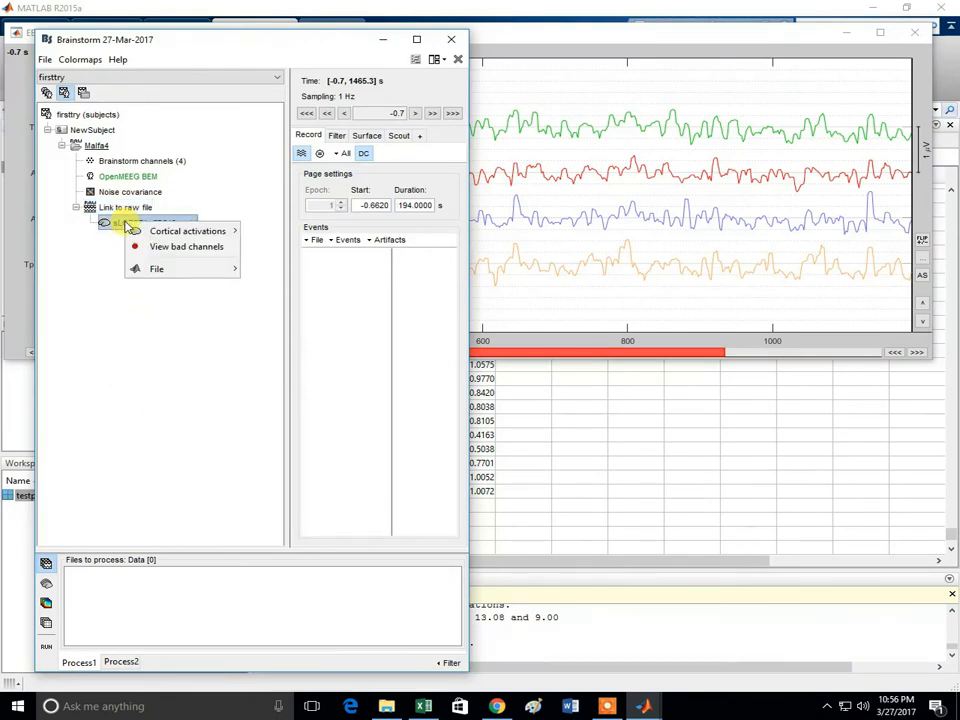
{"action": "mouse_move", "coordinate": [170, 234]}
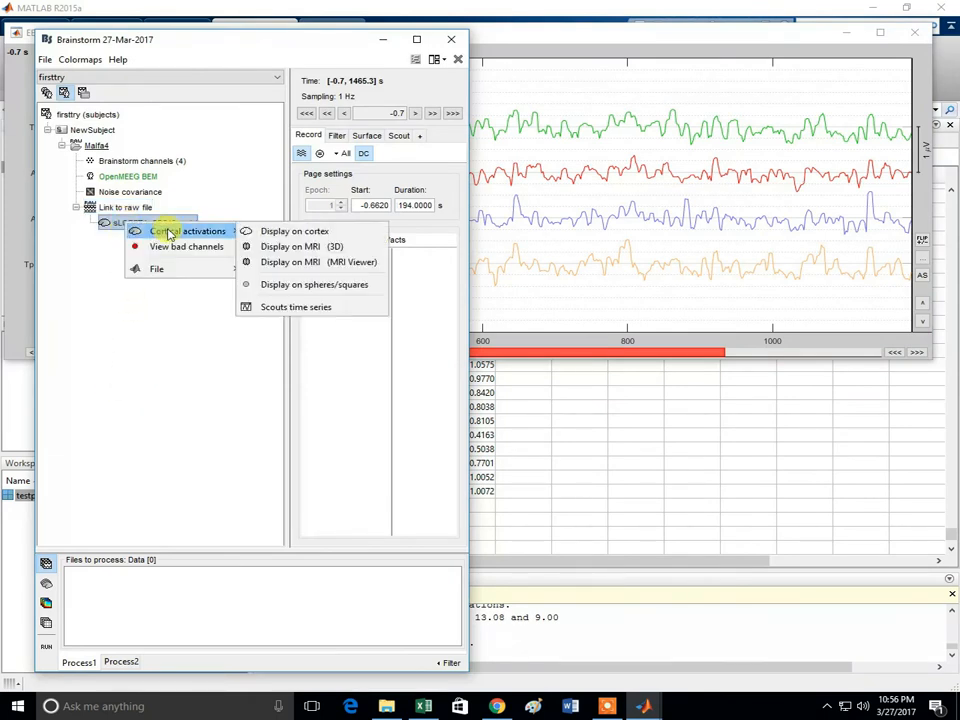
{"action": "left_click", "coordinate": [294, 233]}
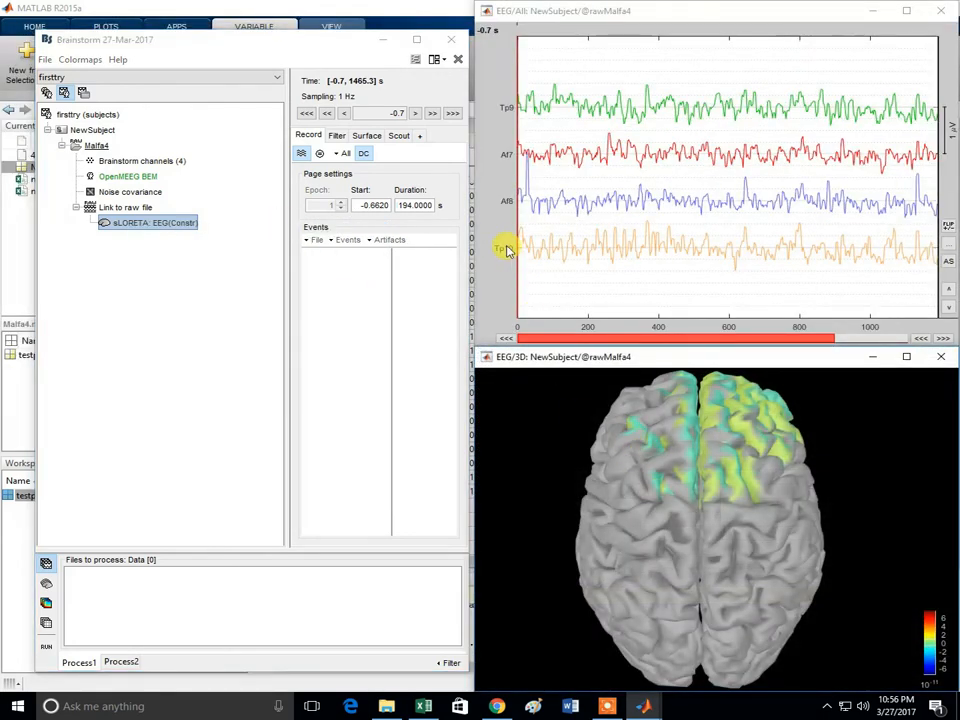
{"action": "left_click", "coordinate": [476, 226]}
{"action": "left_click_drag", "start_coordinate": [470, 220], "coordinate": [2, 218]}
Show the EEG sensors and their labels on the 3D cortex figure, with the brain seen from the front
{"action": "left_click_drag", "start_coordinate": [743, 604], "coordinate": [776, 493]}
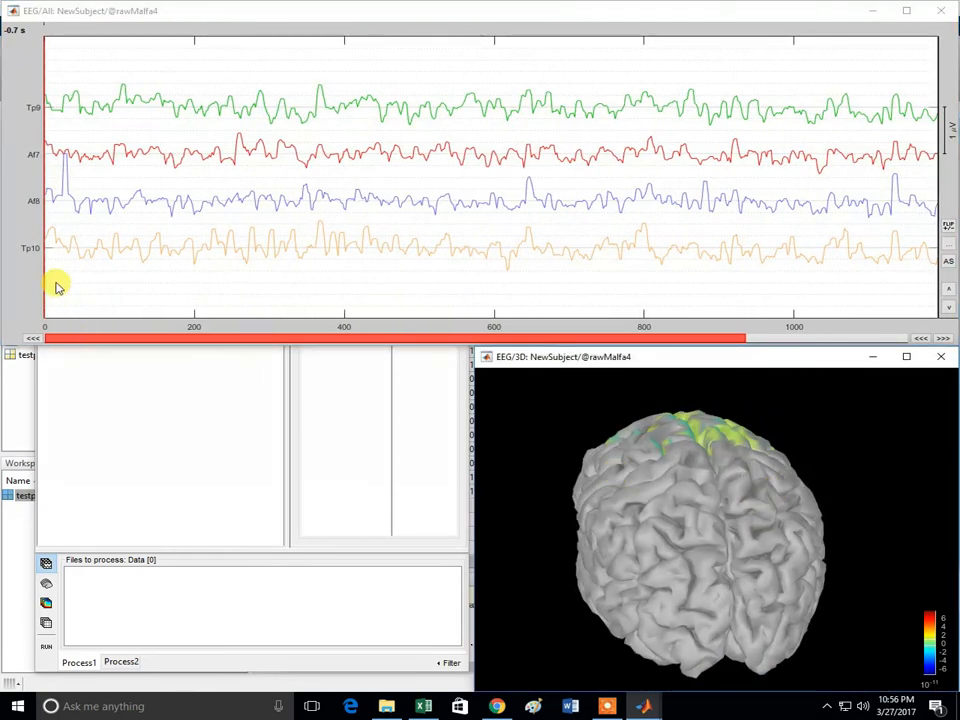
{"action": "left_click_drag", "start_coordinate": [675, 581], "coordinate": [746, 444]}
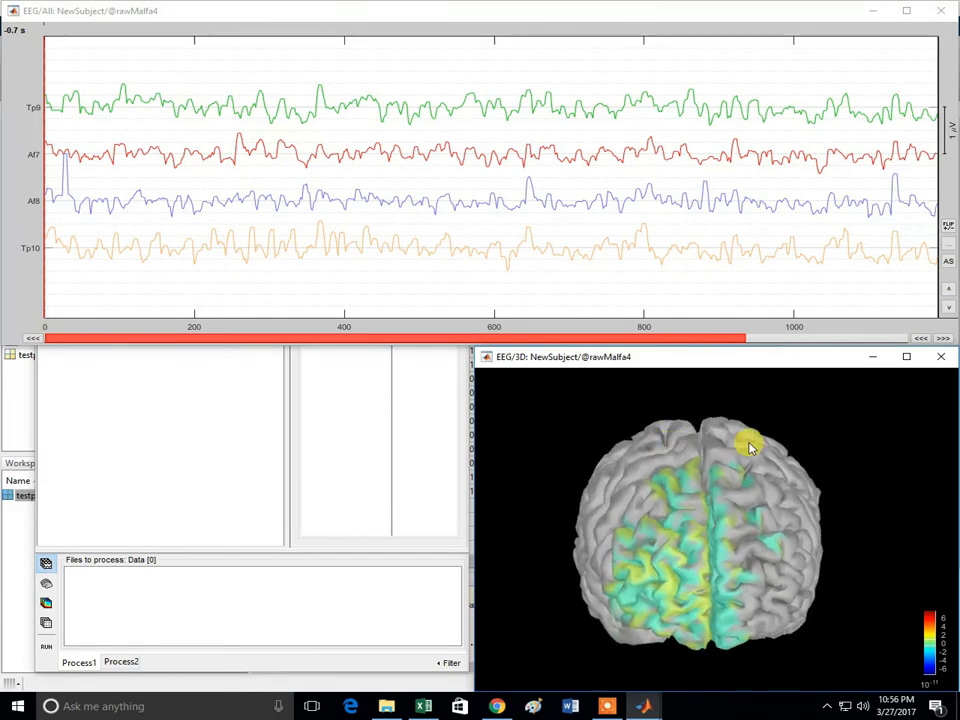
{"action": "right_click", "coordinate": [859, 414]}
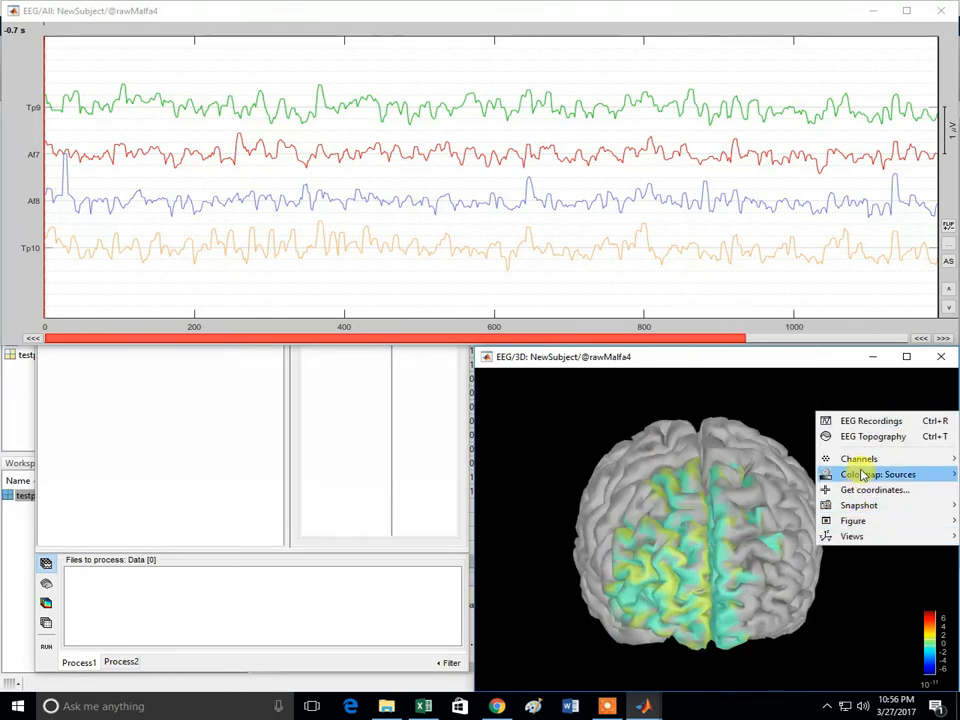
{"action": "mouse_move", "coordinate": [857, 457]}
{"action": "left_click", "coordinate": [752, 457]}
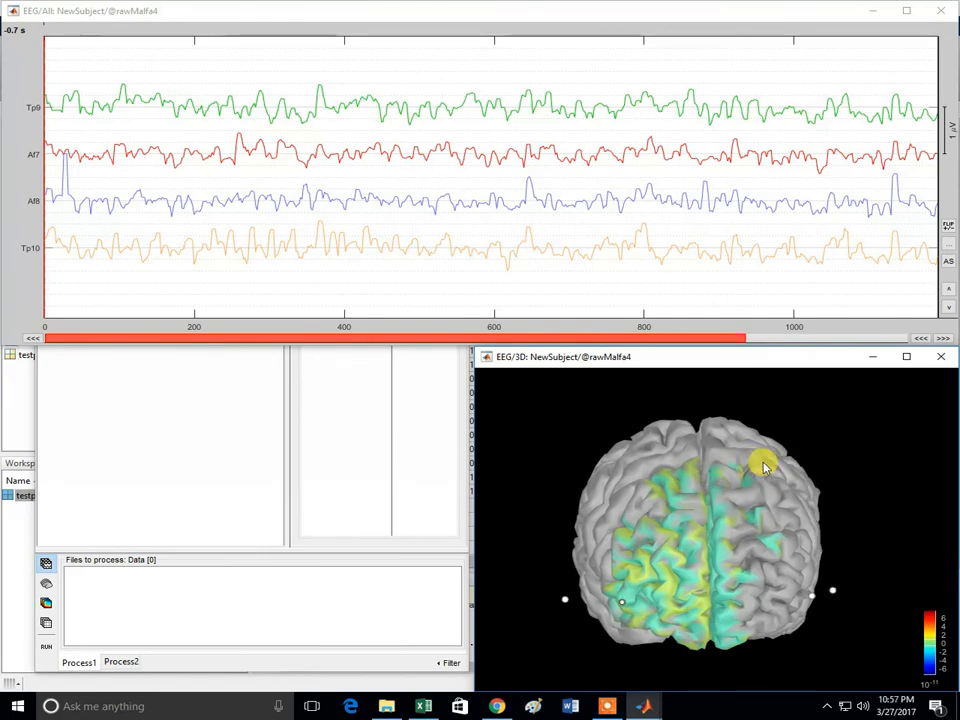
{"action": "right_click", "coordinate": [818, 454]}
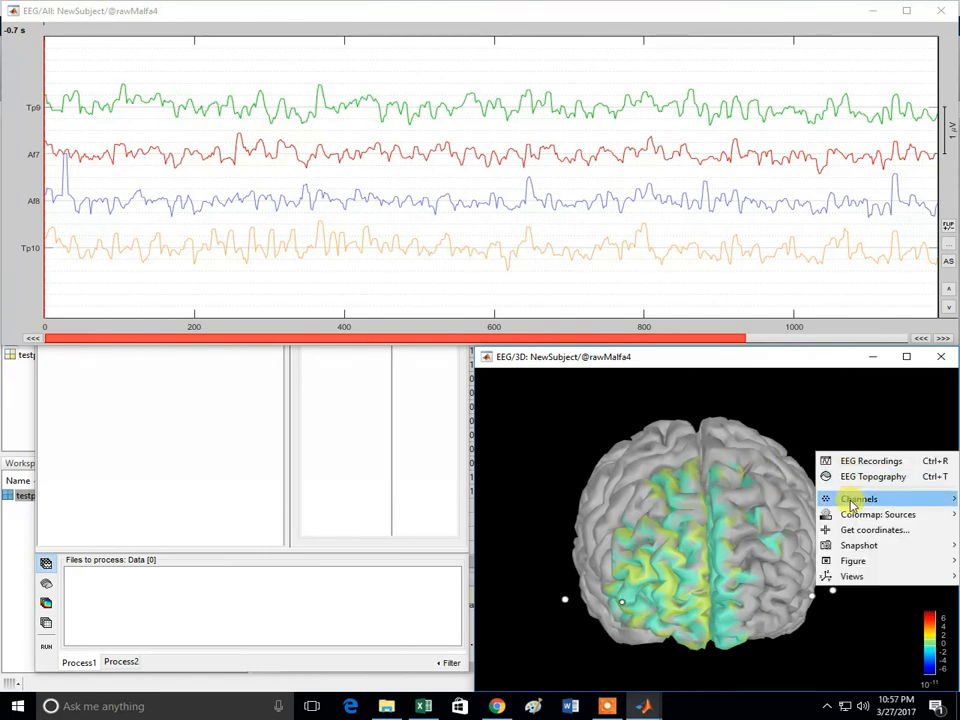
{"action": "mouse_move", "coordinate": [852, 500]}
{"action": "left_click", "coordinate": [703, 551]}
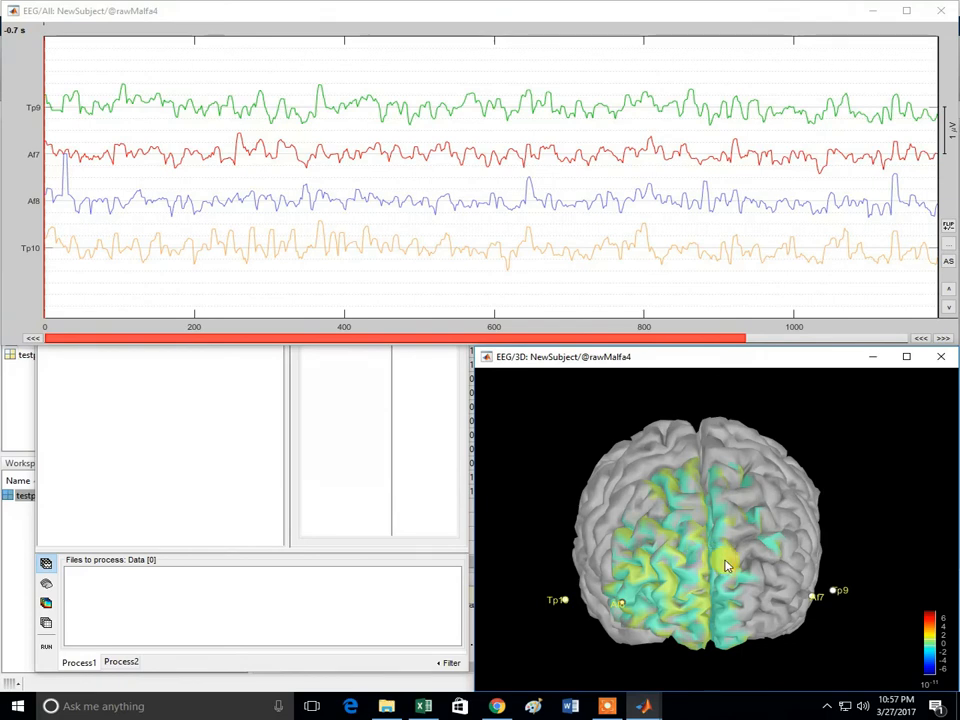
Examine the cortical sources at several time points spread across the EEG recording, ending at 989.3 s
{"action": "left_click_drag", "start_coordinate": [727, 566], "coordinate": [707, 514]}
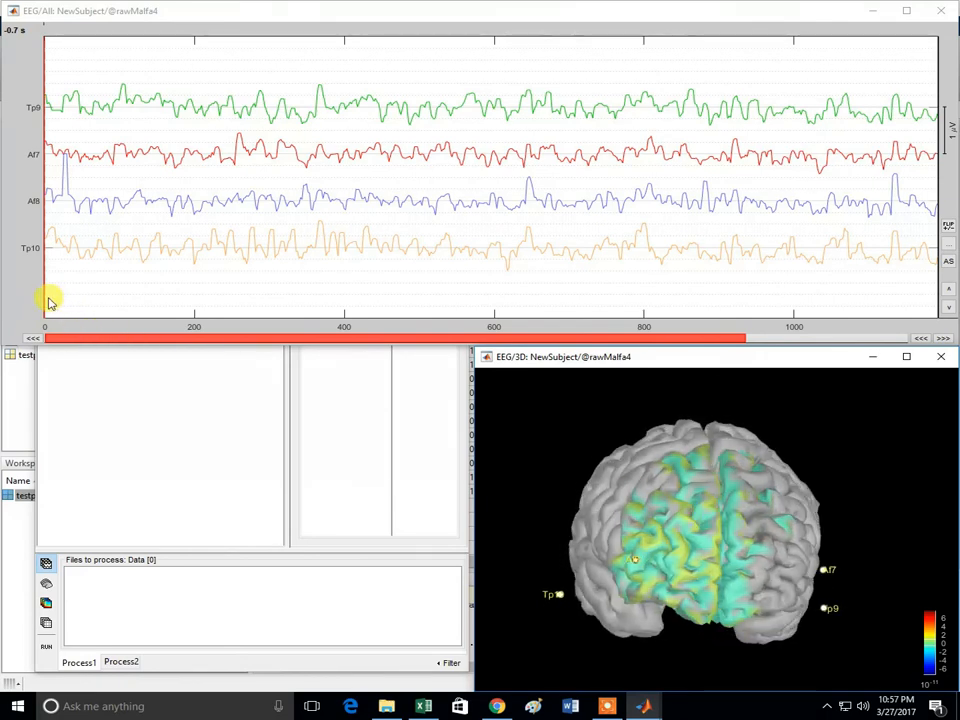
{"action": "left_click", "coordinate": [48, 298]}
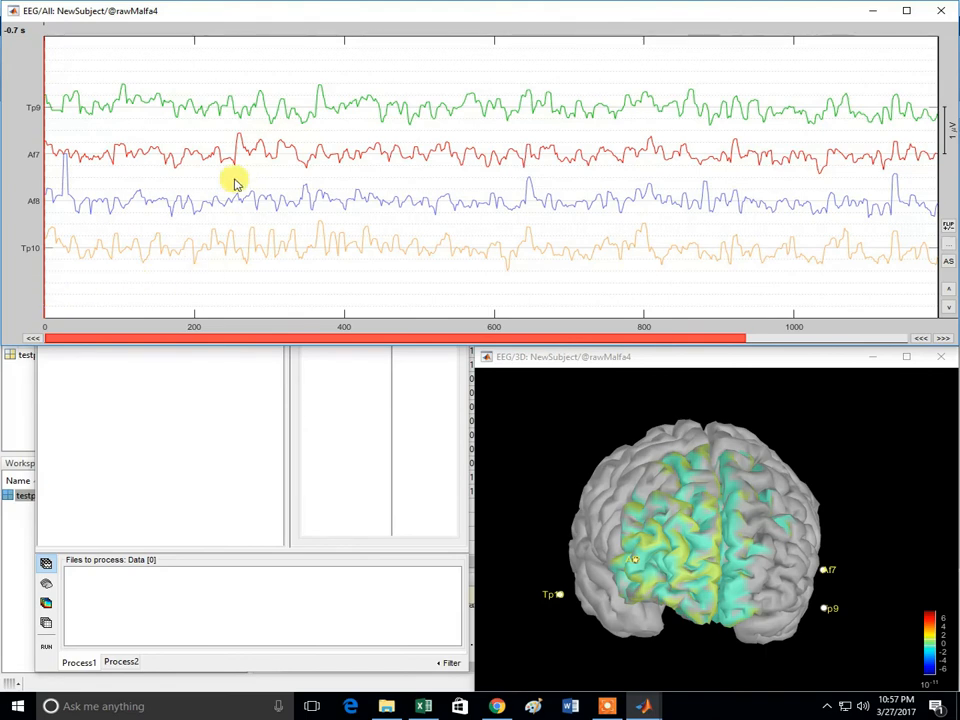
{"action": "left_click", "coordinate": [214, 85]}
{"action": "left_click", "coordinate": [322, 87]}
{"action": "left_click", "coordinate": [488, 93]}
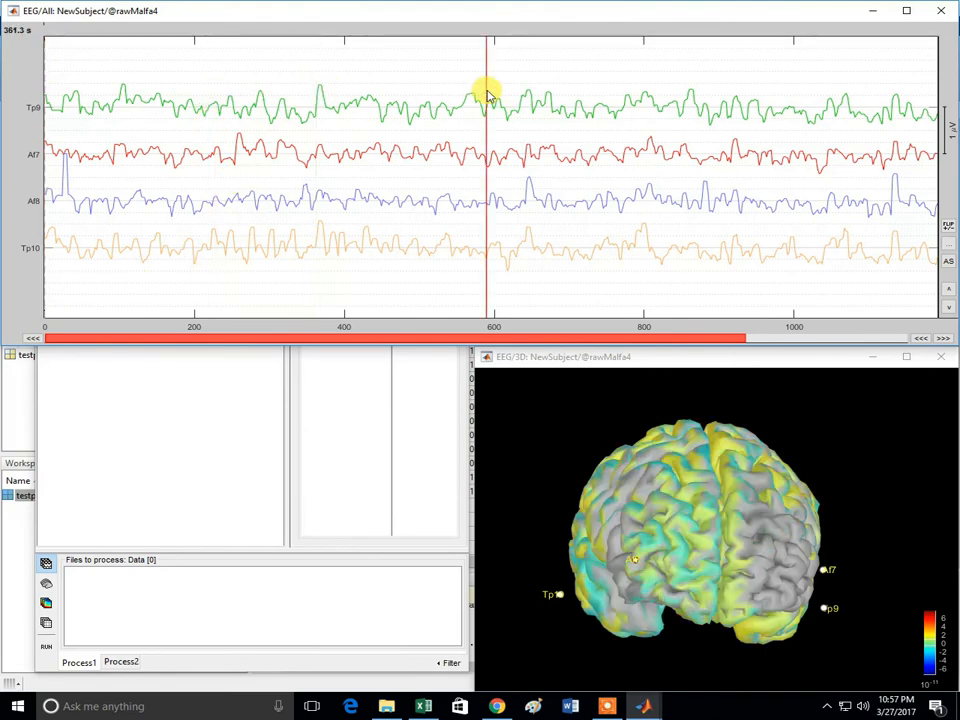
{"action": "left_click", "coordinate": [656, 103]}
{"action": "left_click", "coordinate": [786, 101]}
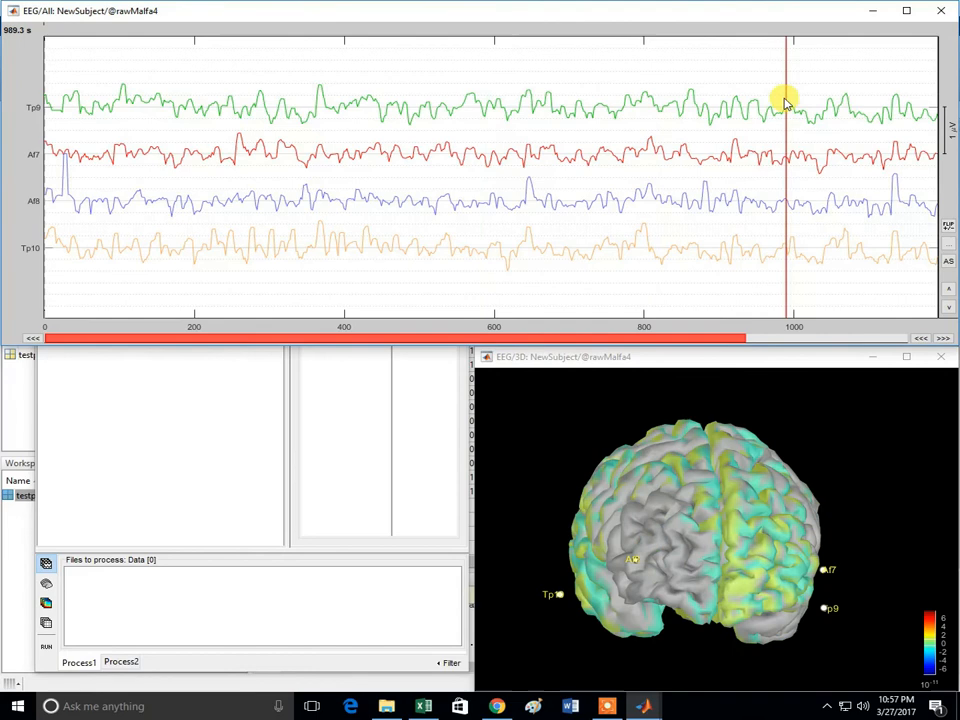
Examine the cortical sources sample by sample from 5.3 s to 37.3 s, watching the frontal activity around the Af8 peak
{"action": "left_click", "coordinate": [49, 277]}
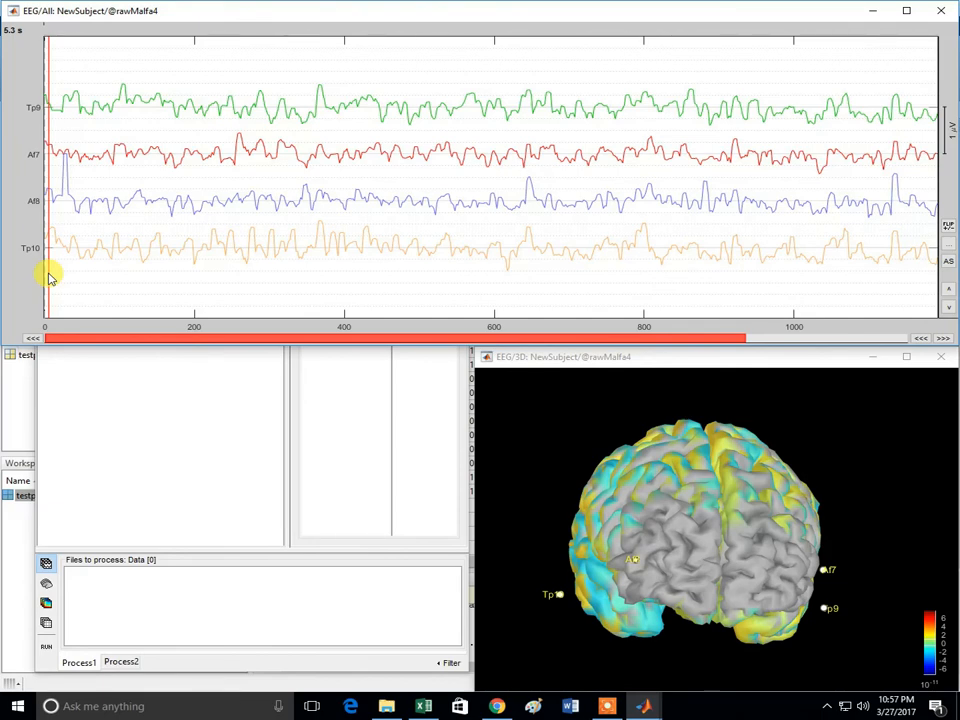
{"action": "key", "text": "Right"}
{"action": "key", "text": "Right"}
{"action": "key", "text": "Right"}
{"action": "key", "text": "Right"}
{"action": "key", "text": "Right"}
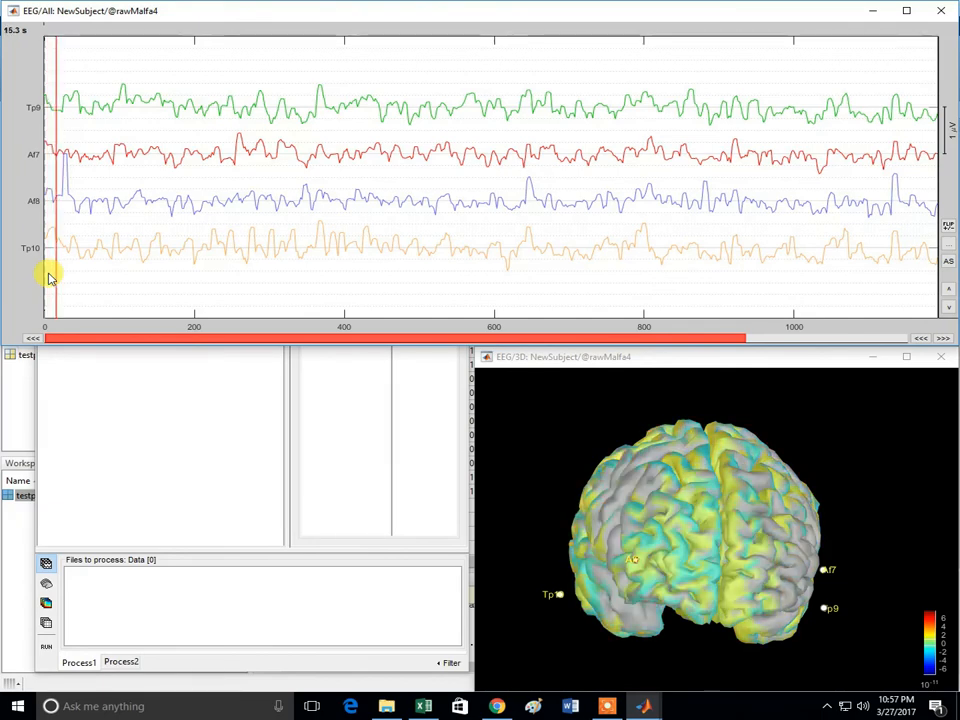
{"action": "key", "text": "Right"}
{"action": "key", "text": "Right"}
{"action": "key", "text": "Right"}
{"action": "key", "text": "Right"}
{"action": "key", "text": "Right"}
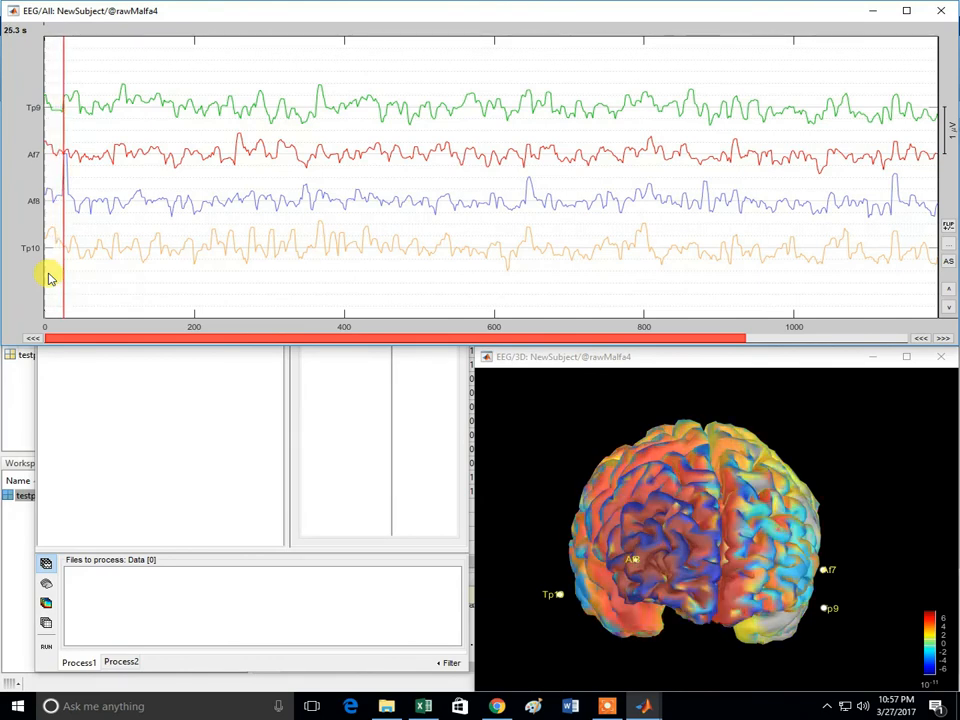
{"action": "key", "text": "Right"}
{"action": "key", "text": "Right"}
{"action": "key", "text": "Right"}
{"action": "key", "text": "Right"}
{"action": "key", "text": "Right"}
{"action": "key", "text": "Right"}
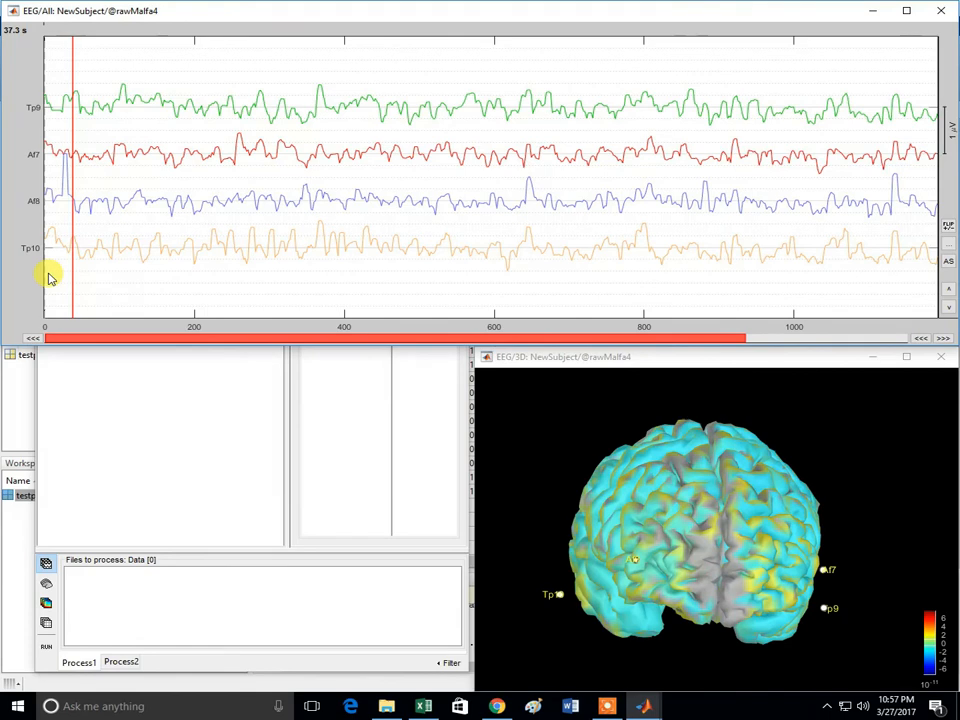
Rotate the brain to an oblique frontal view and examine how the sources evolve sample by sample up to 125.3 s
{"action": "left_click_drag", "start_coordinate": [562, 406], "coordinate": [783, 533]}
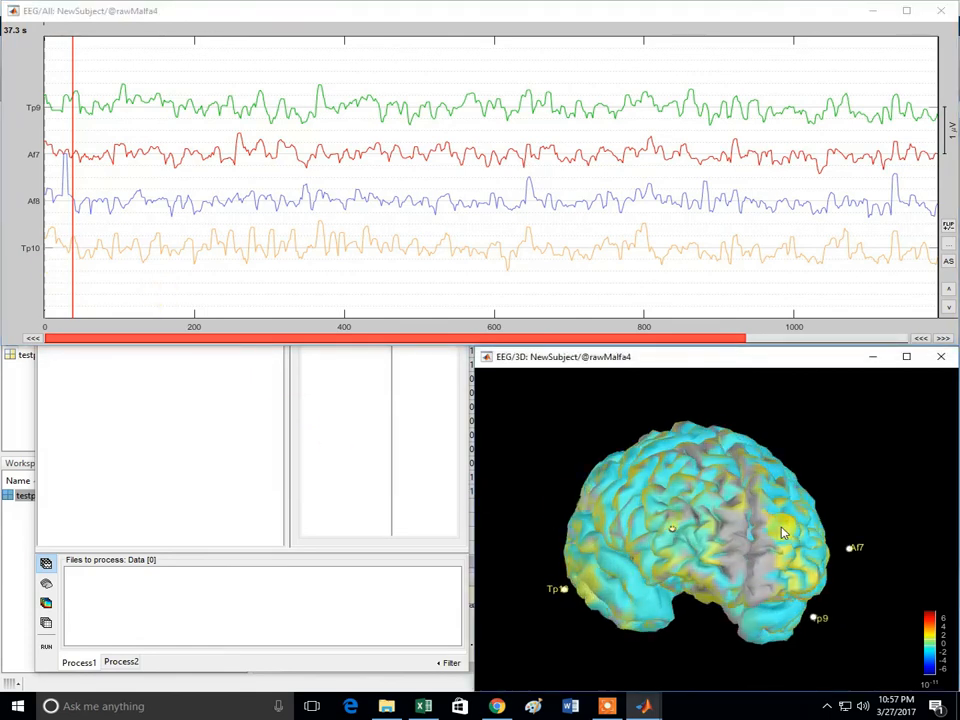
{"action": "key", "text": "Right"}
{"action": "key", "text": "Right"}
{"action": "key", "text": "Right"}
{"action": "key", "text": "Right"}
{"action": "key", "text": "Right"}
{"action": "key", "text": "Right"}
{"action": "key", "text": "Right"}
{"action": "key", "text": "Right"}
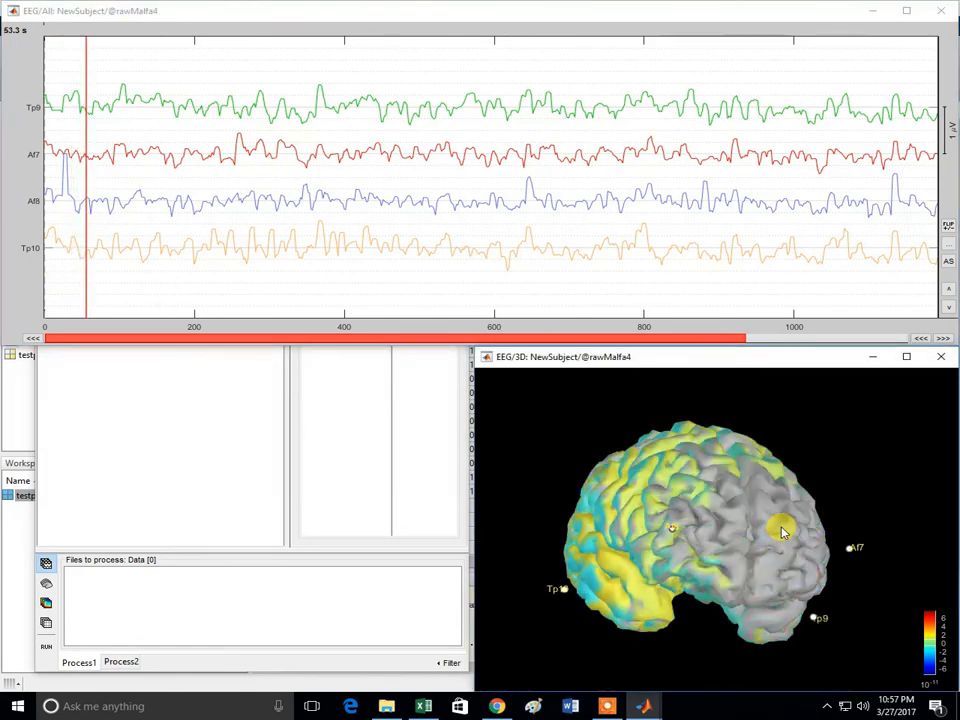
{"action": "key", "text": "Right"}
{"action": "key", "text": "Right"}
{"action": "key", "text": "Right"}
{"action": "key", "text": "Right"}
{"action": "key", "text": "Right"}
{"action": "key", "text": "Right"}
{"action": "key", "text": "Right"}
{"action": "key", "text": "Right"}
{"action": "key", "text": "Right"}
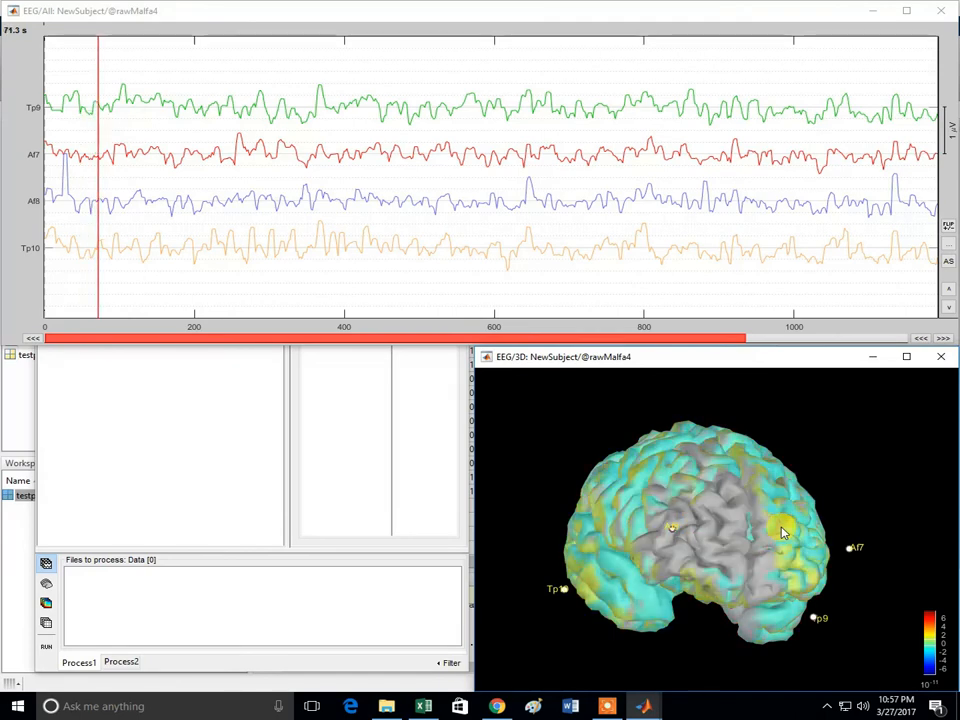
{"action": "key", "text": "Right"}
{"action": "key", "text": "Right"}
{"action": "key", "text": "Right"}
{"action": "key", "text": "Right"}
{"action": "key", "text": "Right"}
{"action": "key", "text": "Right"}
{"action": "key", "text": "Right"}
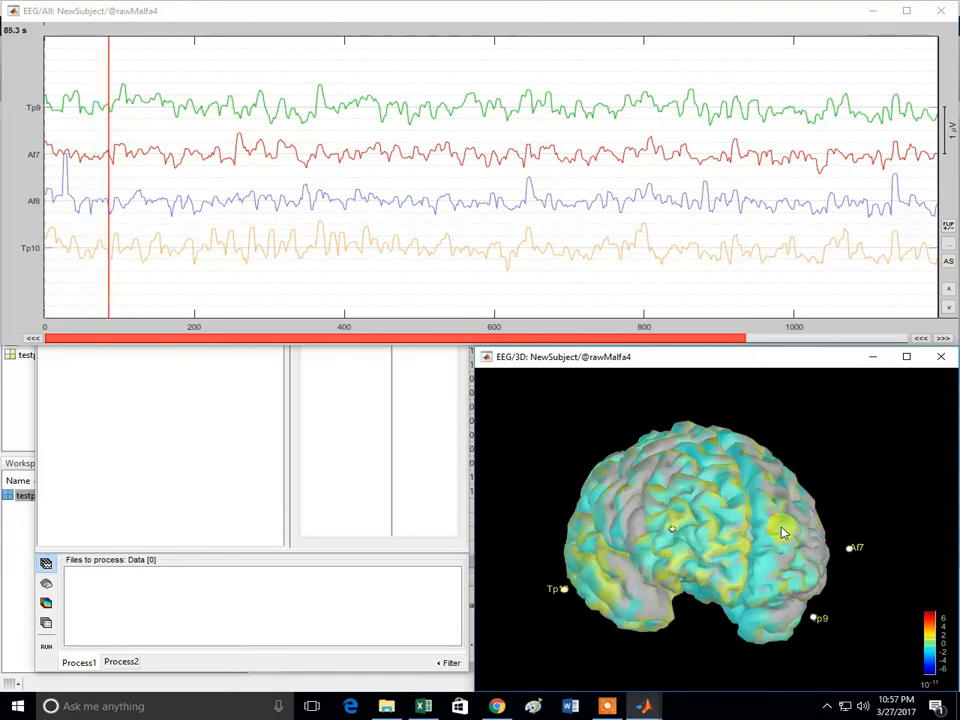
{"action": "key", "text": "Right"}
{"action": "key", "text": "Right"}
{"action": "key", "text": "Right"}
{"action": "key", "text": "Right"}
{"action": "key", "text": "Right"}
{"action": "key", "text": "Right"}
{"action": "key", "text": "Right"}
{"action": "key", "text": "Right"}
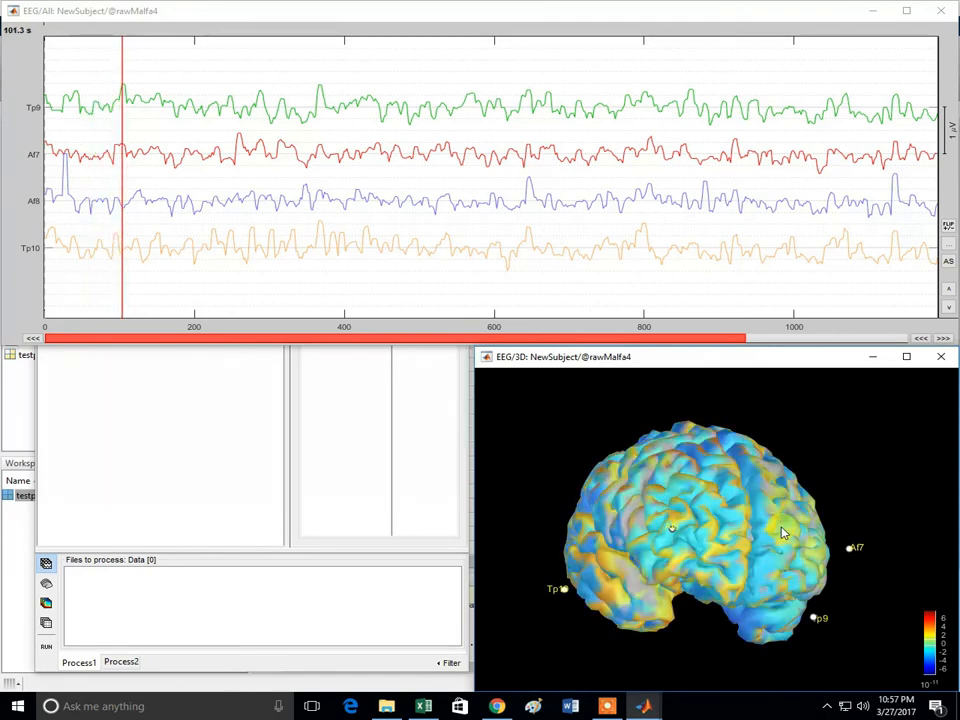
{"action": "key", "text": "Right"}
{"action": "key", "text": "Right"}
{"action": "key", "text": "Right"}
{"action": "key", "text": "Right"}
{"action": "key", "text": "Right"}
{"action": "key", "text": "Right"}
{"action": "key", "text": "Right"}
{"action": "key", "text": "Right"}
{"action": "key", "text": "Right"}
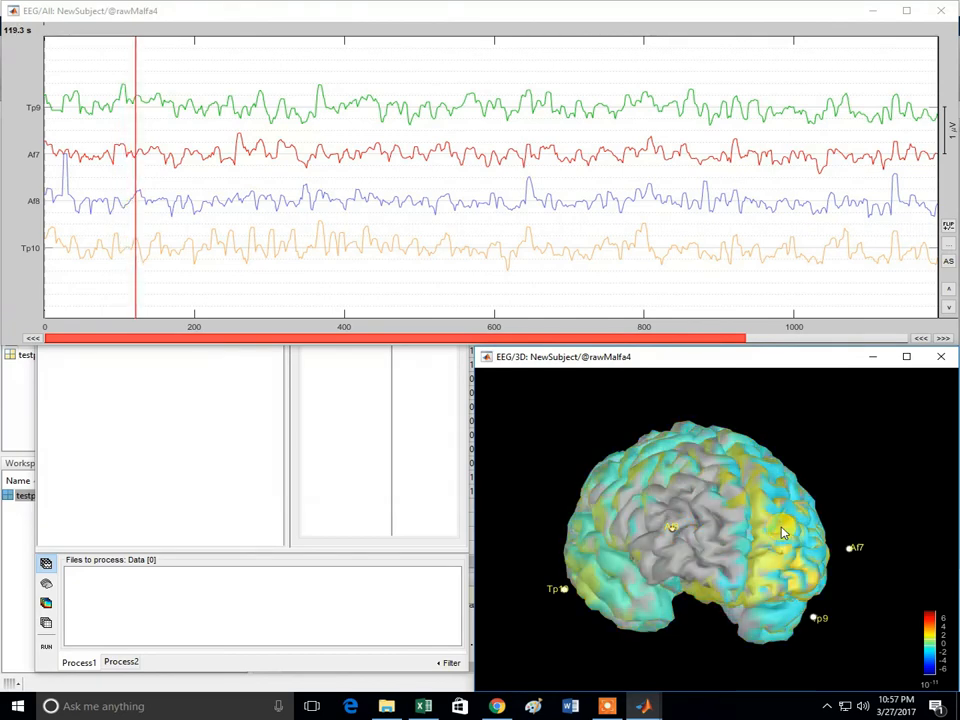
{"action": "key", "text": "Right"}
{"action": "key", "text": "Right"}
{"action": "key", "text": "Right"}
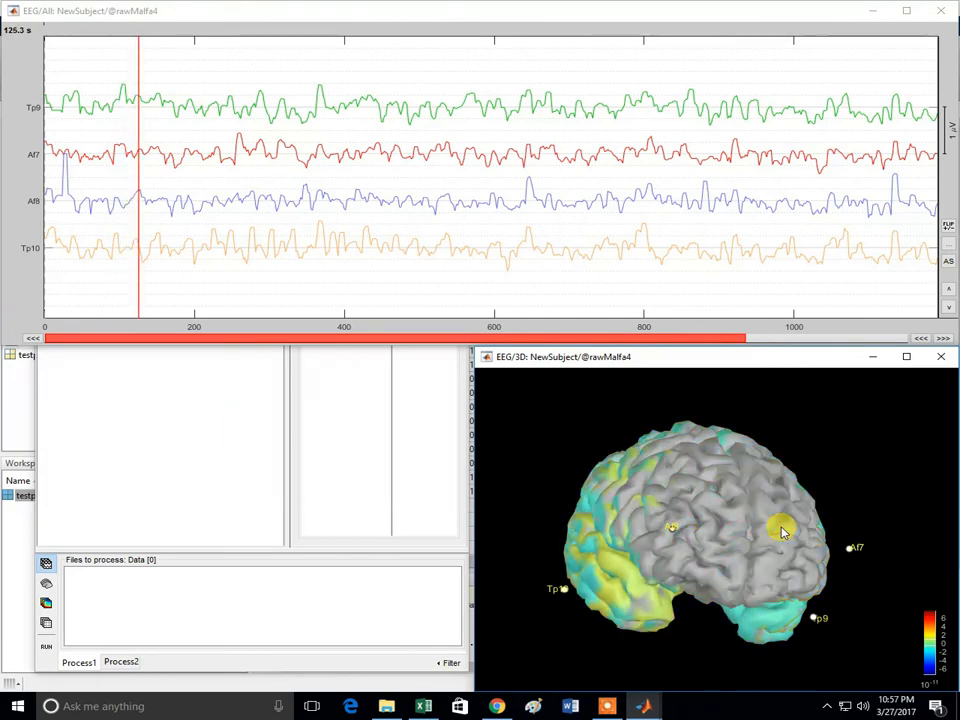
Look through the filter, surface and scout settings, and set the cortex surface transparency to 35%
{"action": "left_click", "coordinate": [183, 428]}
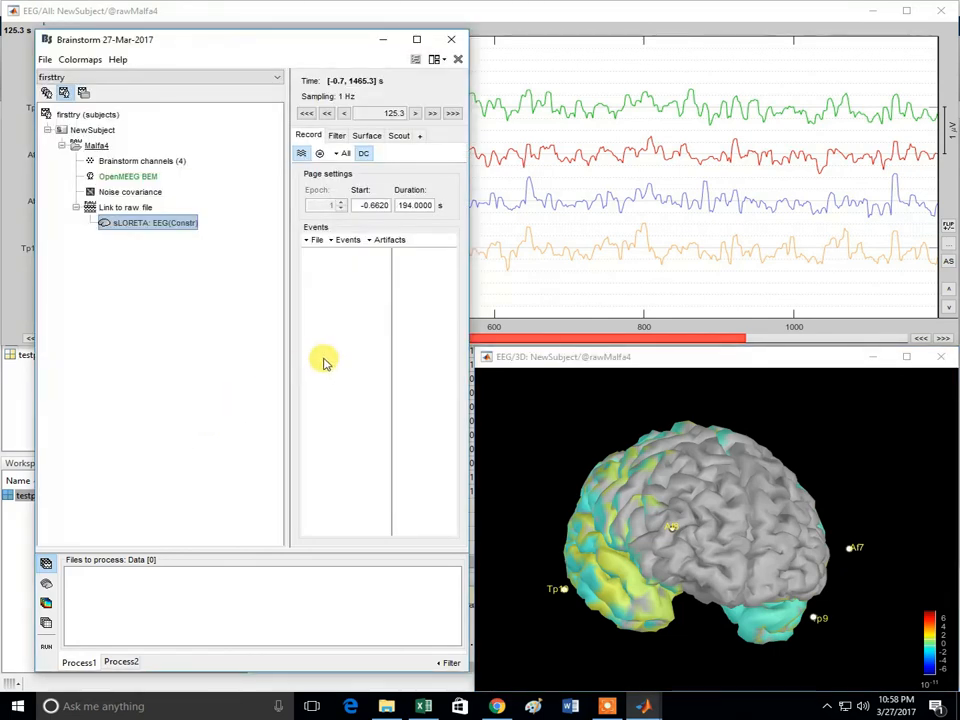
{"action": "left_click", "coordinate": [337, 136]}
{"action": "left_click", "coordinate": [366, 138]}
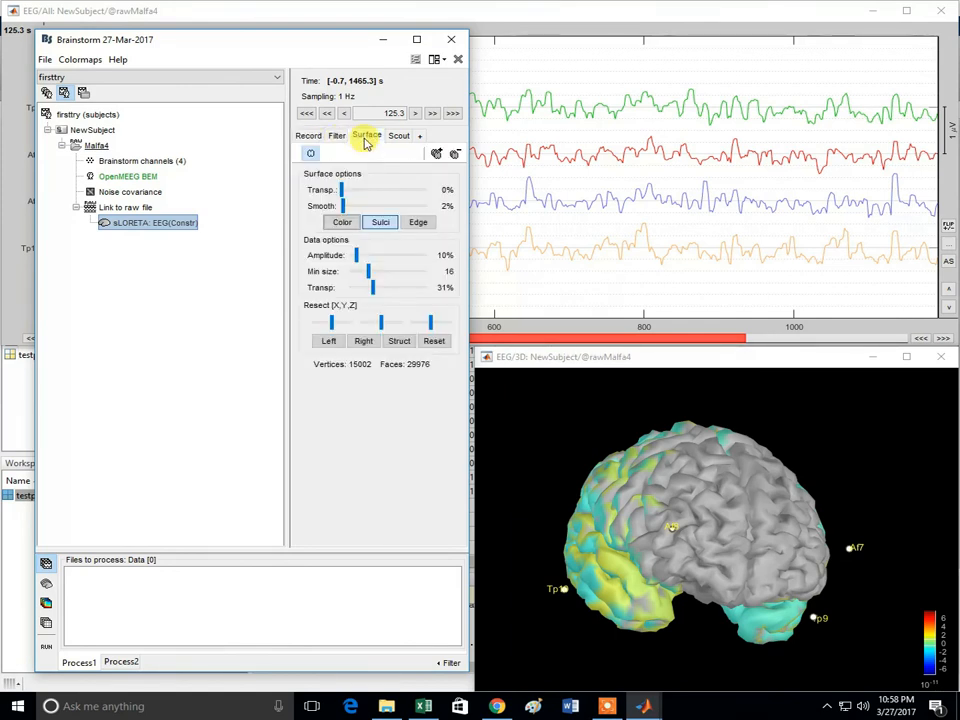
{"action": "left_click", "coordinate": [397, 138]}
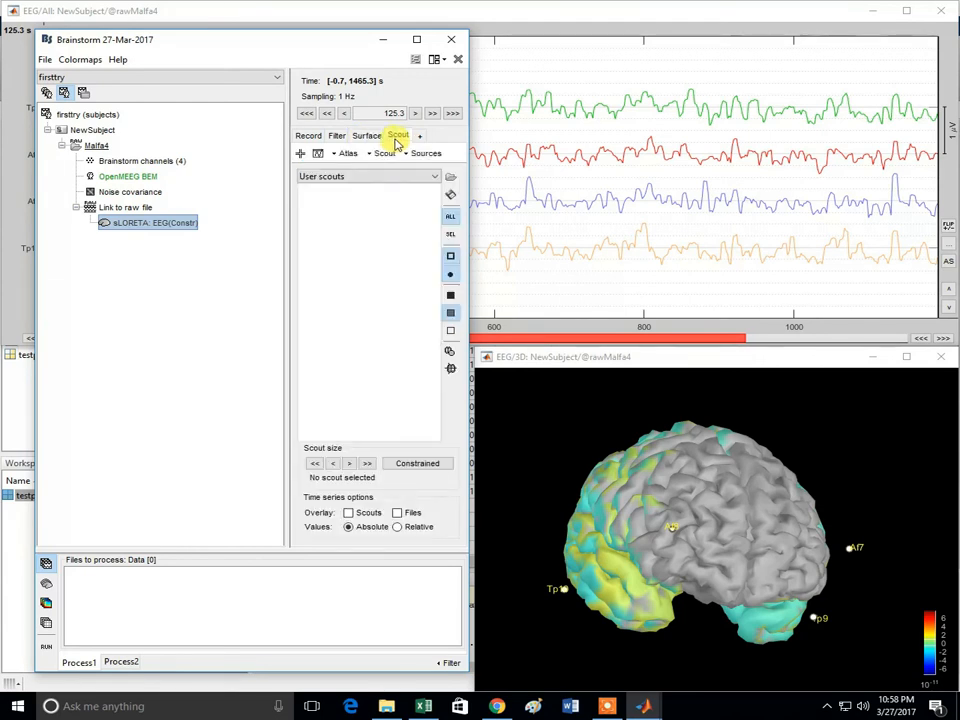
{"action": "left_click", "coordinate": [367, 137]}
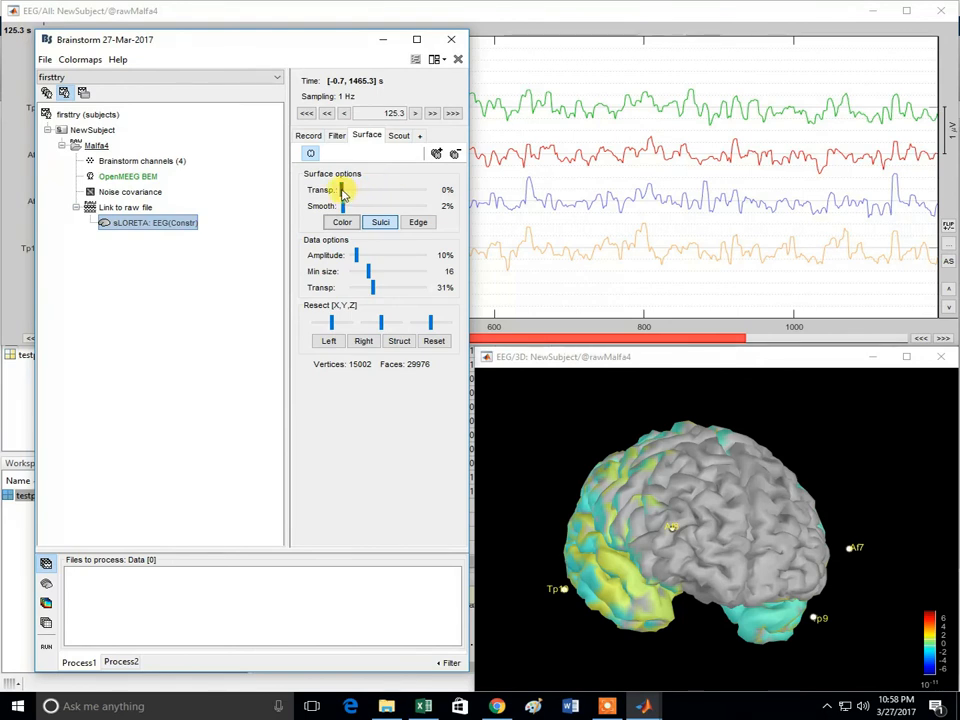
{"action": "left_click_drag", "start_coordinate": [342, 193], "coordinate": [373, 193]}
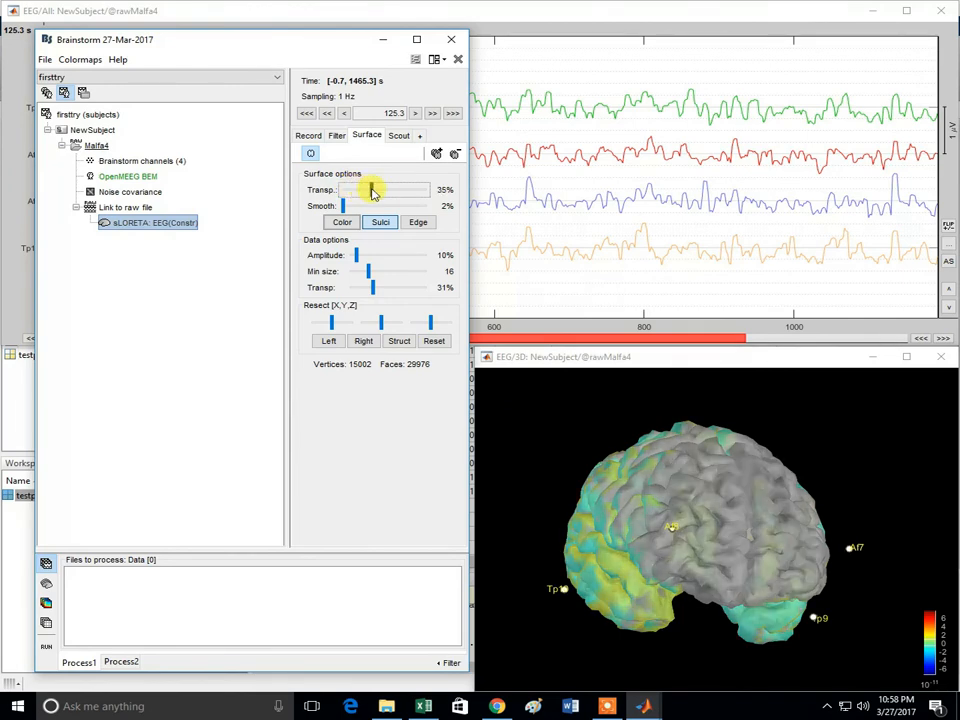
Examine the semi-transparent cortex at different times such as 341.3, 815.3 and 697.3 s, leaving the Af8 trace deselected
{"action": "left_click", "coordinate": [557, 64]}
{"action": "left_click", "coordinate": [337, 178]}
{"action": "left_click", "coordinate": [300, 189]}
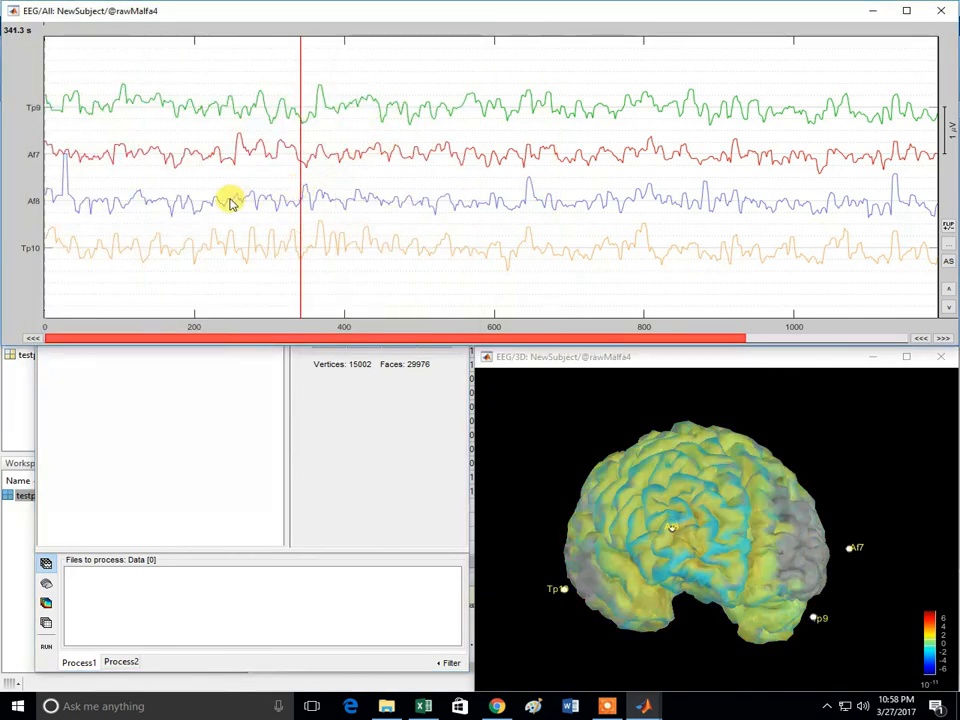
{"action": "left_click", "coordinate": [575, 205]}
{"action": "left_click", "coordinate": [654, 207]}
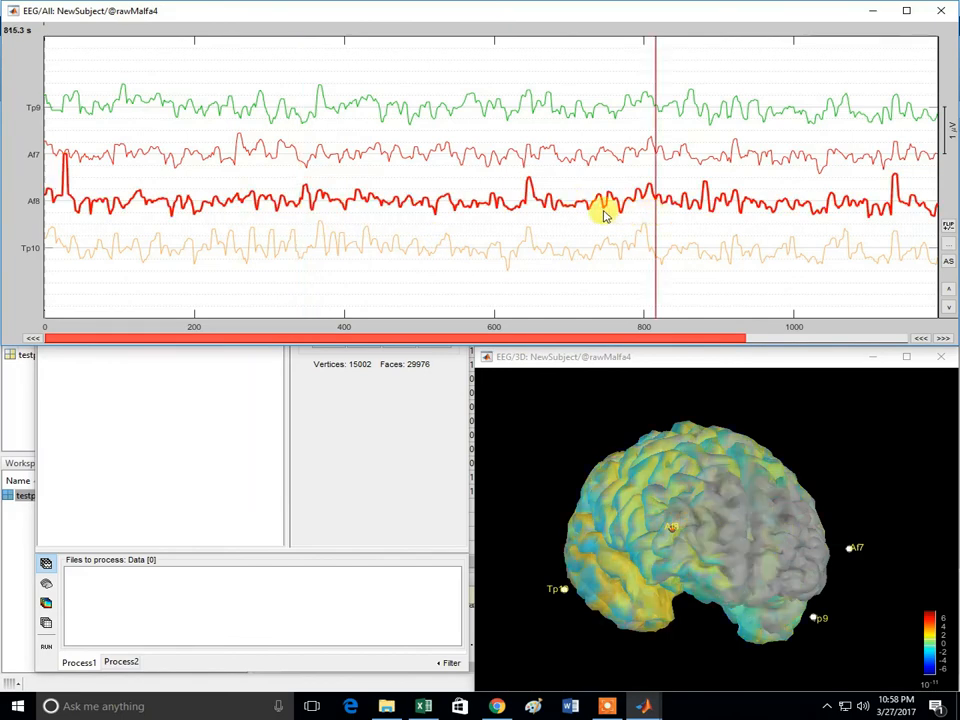
{"action": "left_click", "coordinate": [567, 206]}
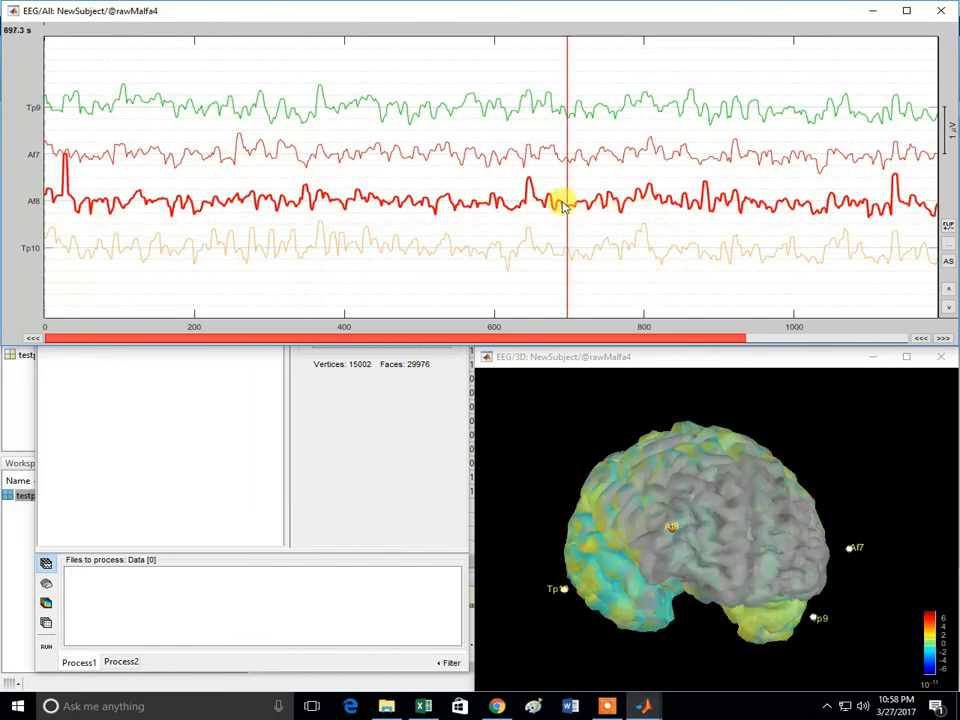
{"action": "left_click", "coordinate": [548, 204]}
Set the cortex surface's transparency and smoothing to 7% each, and view the sources at 351.3 s
{"action": "left_click", "coordinate": [324, 392]}
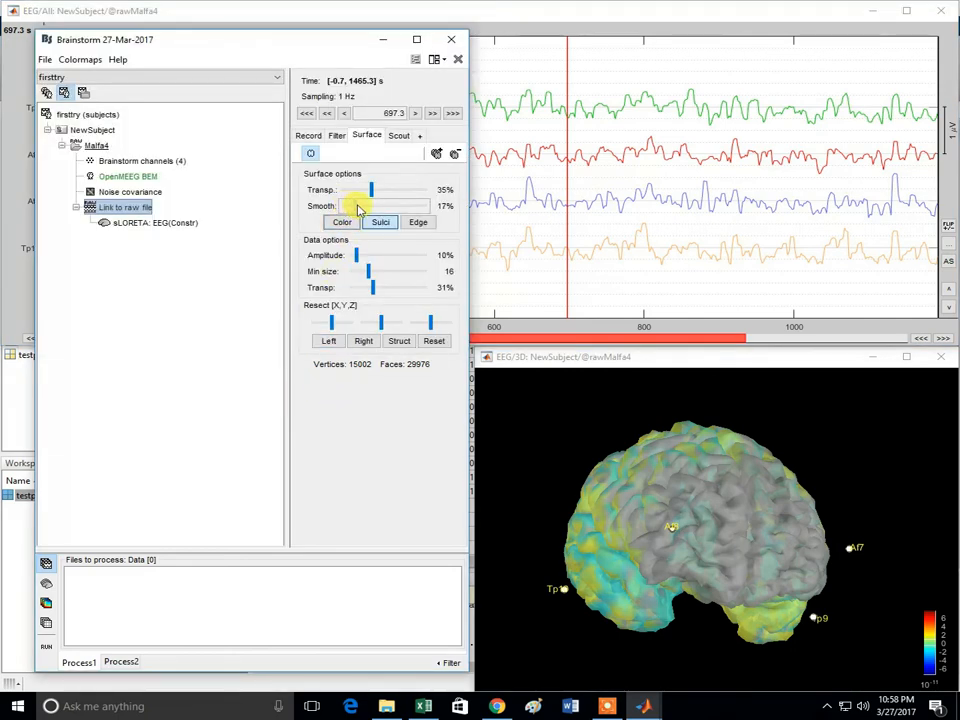
{"action": "mouse_move", "coordinate": [358, 207]}
{"action": "left_mouse_down"}
{"action": "mouse_move", "coordinate": [352, 193]}
{"action": "mouse_move", "coordinate": [397, 208]}
{"action": "mouse_move", "coordinate": [359, 210]}
{"action": "mouse_move", "coordinate": [349, 200]}
{"action": "left_mouse_up"}
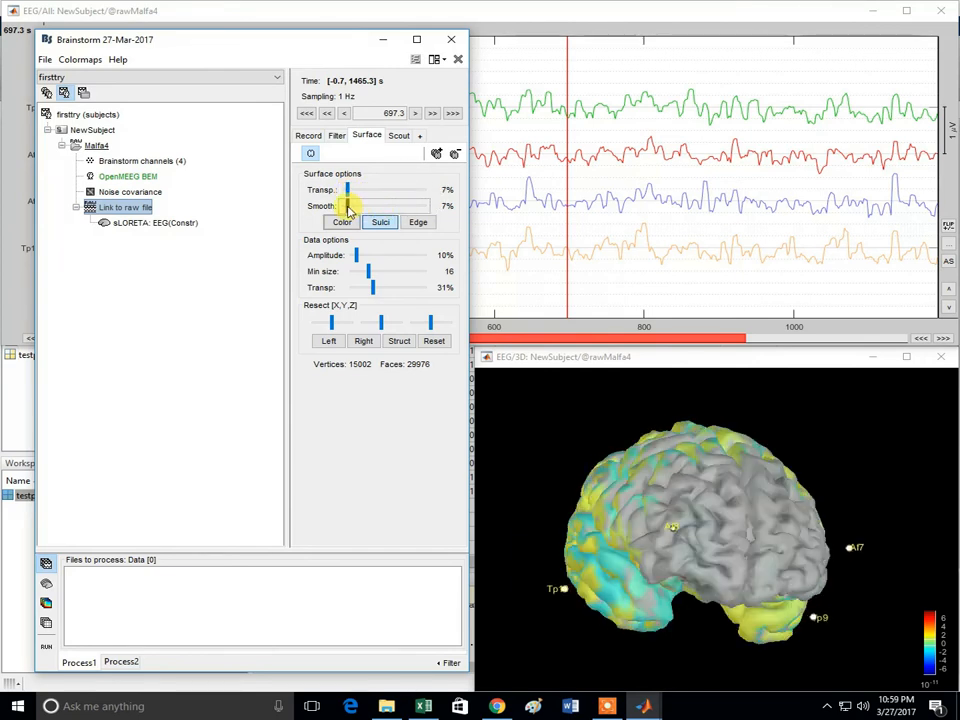
{"action": "left_click", "coordinate": [514, 229]}
{"action": "left_click", "coordinate": [308, 234]}
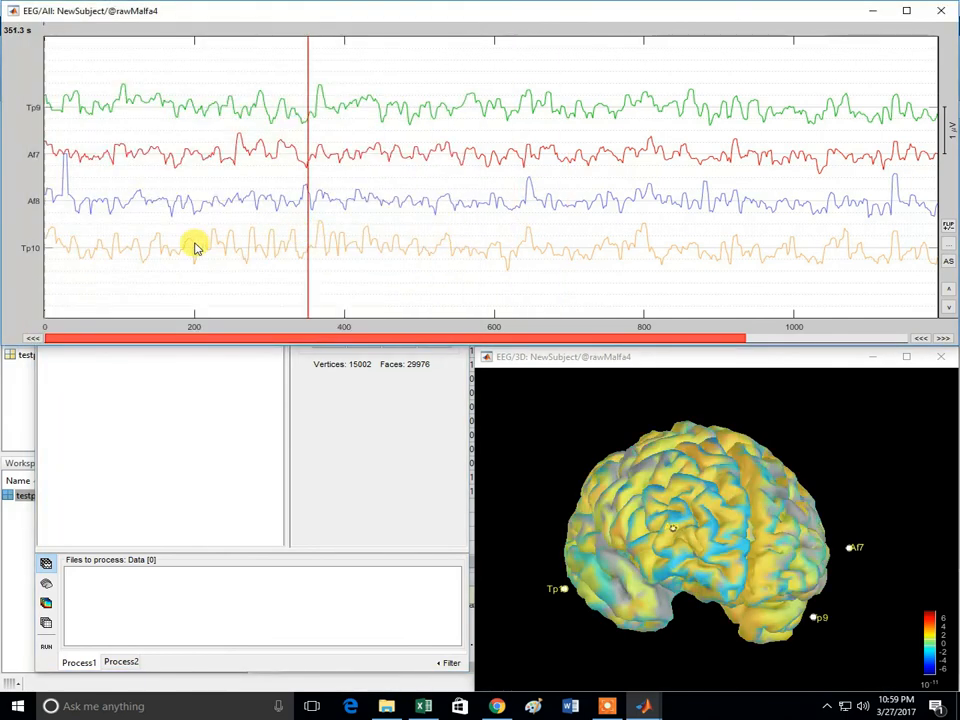
Highlight the Tp10 trace to locate its electrode, and rotate the cortex to a frontal view at 579.3 s
{"action": "left_click", "coordinate": [193, 246]}
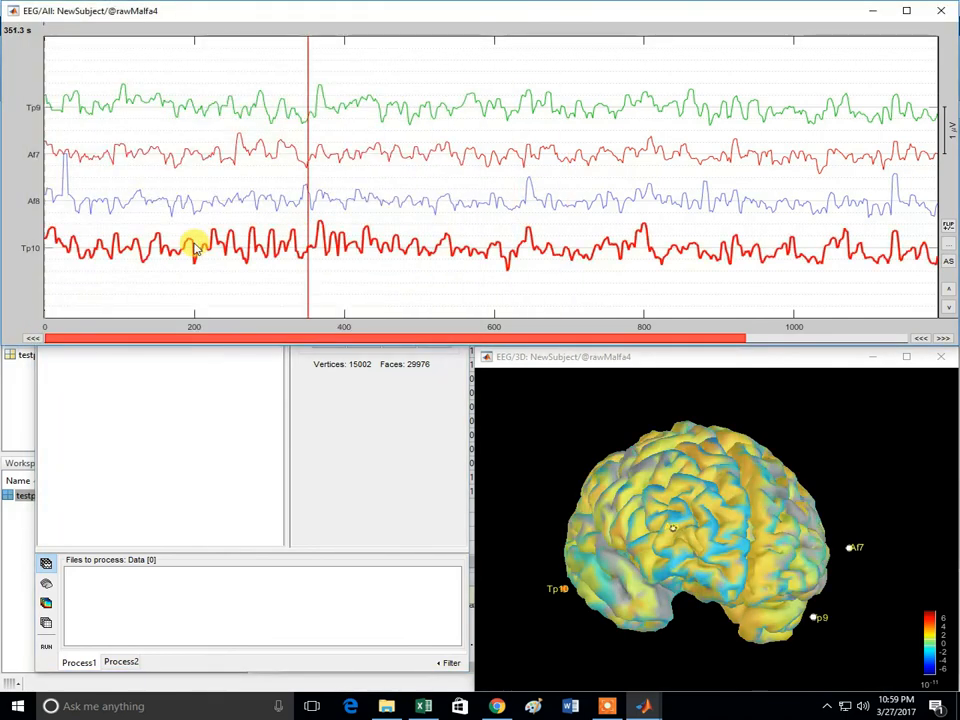
{"action": "left_click", "coordinate": [270, 248]}
{"action": "left_click", "coordinate": [316, 381]}
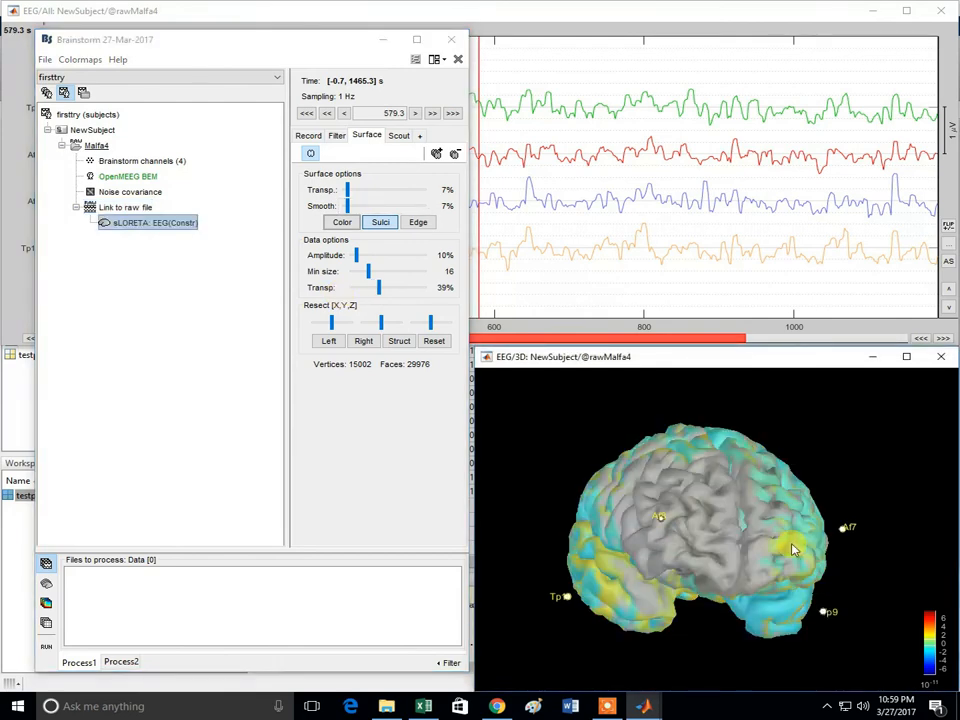
{"action": "left_click_drag", "start_coordinate": [790, 548], "coordinate": [569, 468]}
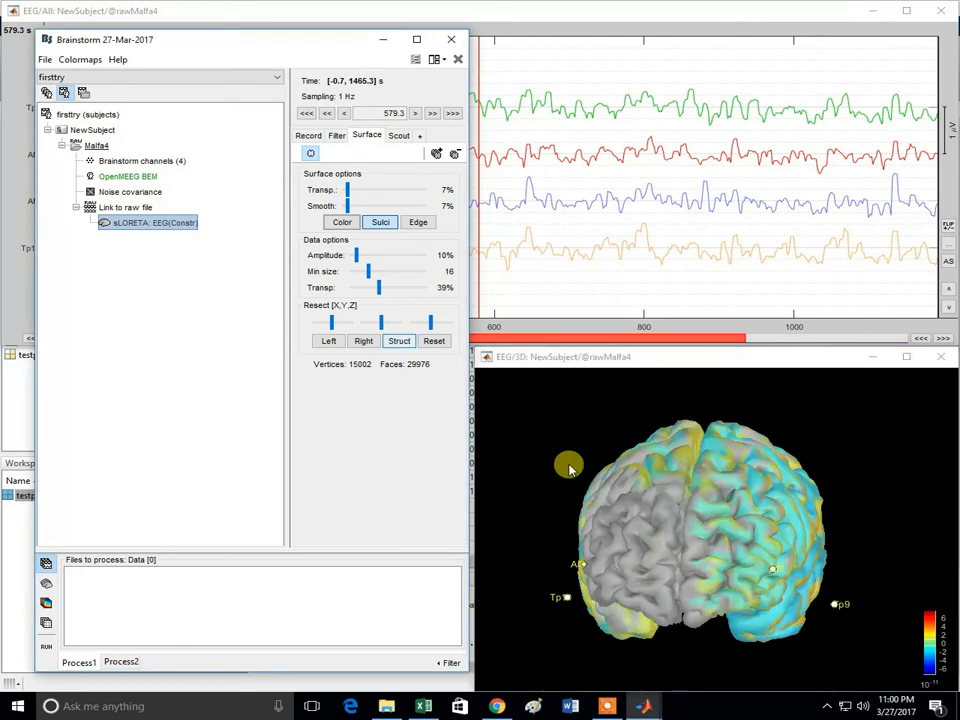
Show only the left hemisphere and then only the right one, rotating each to inspect its inner surface
{"action": "left_click", "coordinate": [329, 341]}
{"action": "mouse_move", "coordinate": [745, 574]}
{"action": "left_mouse_down"}
{"action": "mouse_move", "coordinate": [853, 578]}
{"action": "mouse_move", "coordinate": [671, 552]}
{"action": "mouse_move", "coordinate": [672, 578]}
{"action": "mouse_move", "coordinate": [758, 592]}
{"action": "left_mouse_up"}
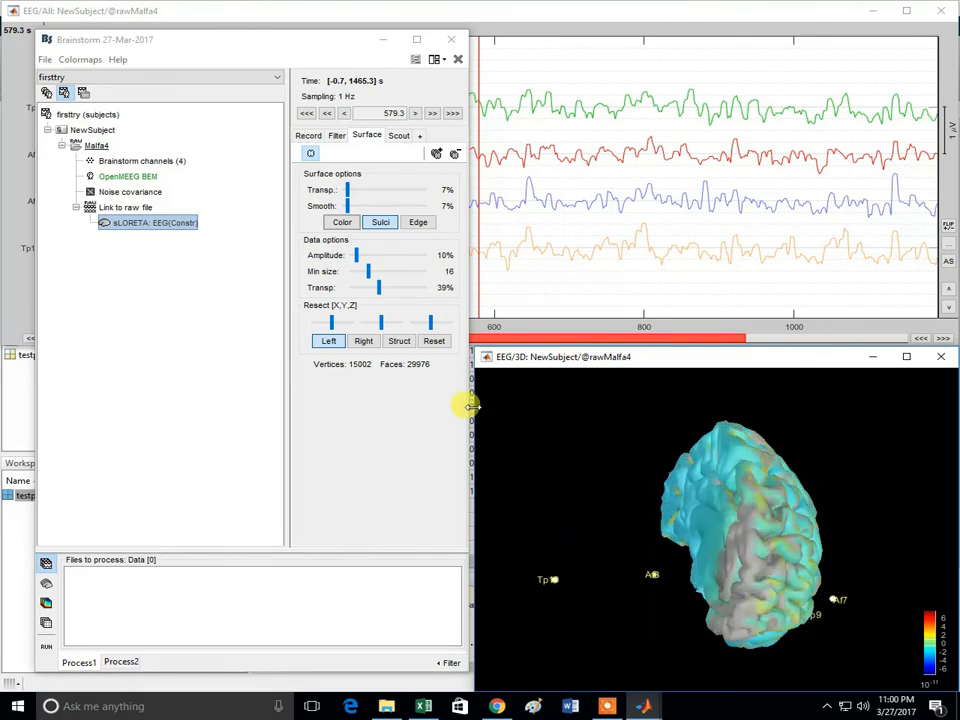
{"action": "left_click", "coordinate": [329, 345]}
{"action": "left_click", "coordinate": [363, 341]}
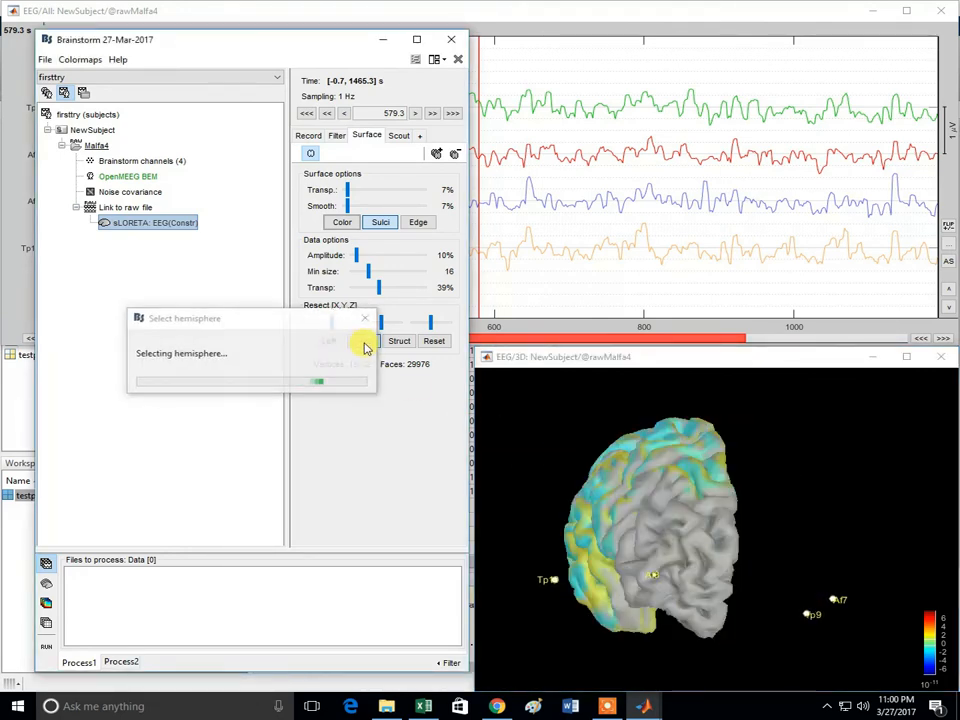
{"action": "left_click_drag", "start_coordinate": [705, 553], "coordinate": [488, 450]}
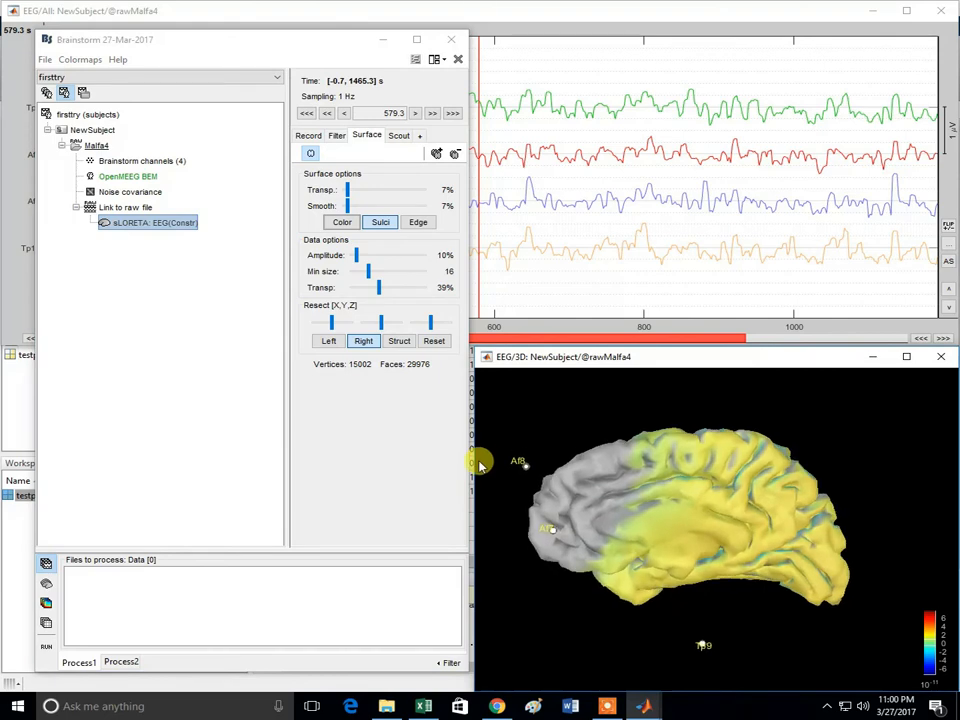
Examine the right hemisphere's medial source activity at different times, such as 657.3, 1069.3, 225.3 and 459.3 s
{"action": "left_click", "coordinate": [537, 278]}
{"action": "left_click", "coordinate": [655, 274]}
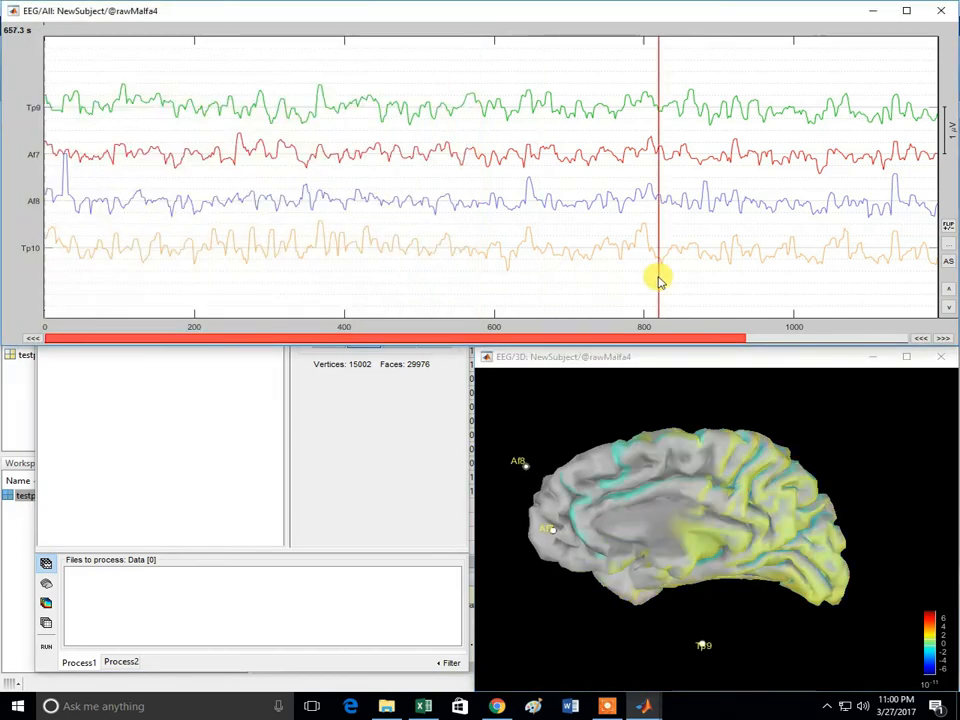
{"action": "left_click", "coordinate": [776, 289]}
{"action": "left_click", "coordinate": [846, 290]}
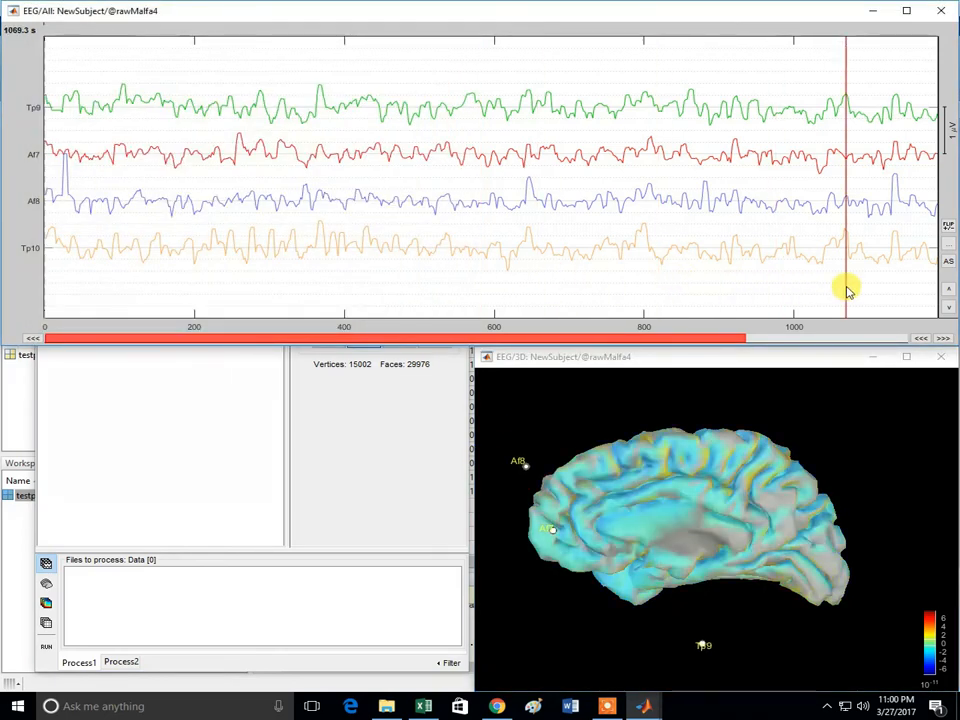
{"action": "left_click", "coordinate": [91, 288]}
{"action": "left_click", "coordinate": [146, 285]}
{"action": "left_click", "coordinate": [213, 285]}
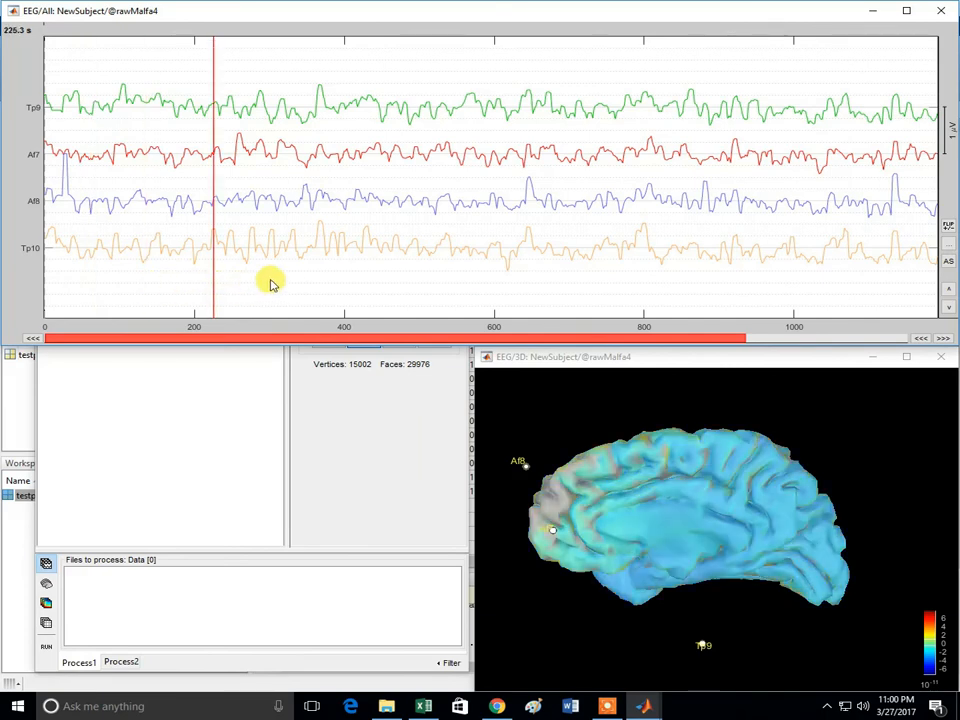
{"action": "left_click", "coordinate": [285, 283]}
{"action": "left_click", "coordinate": [389, 285]}
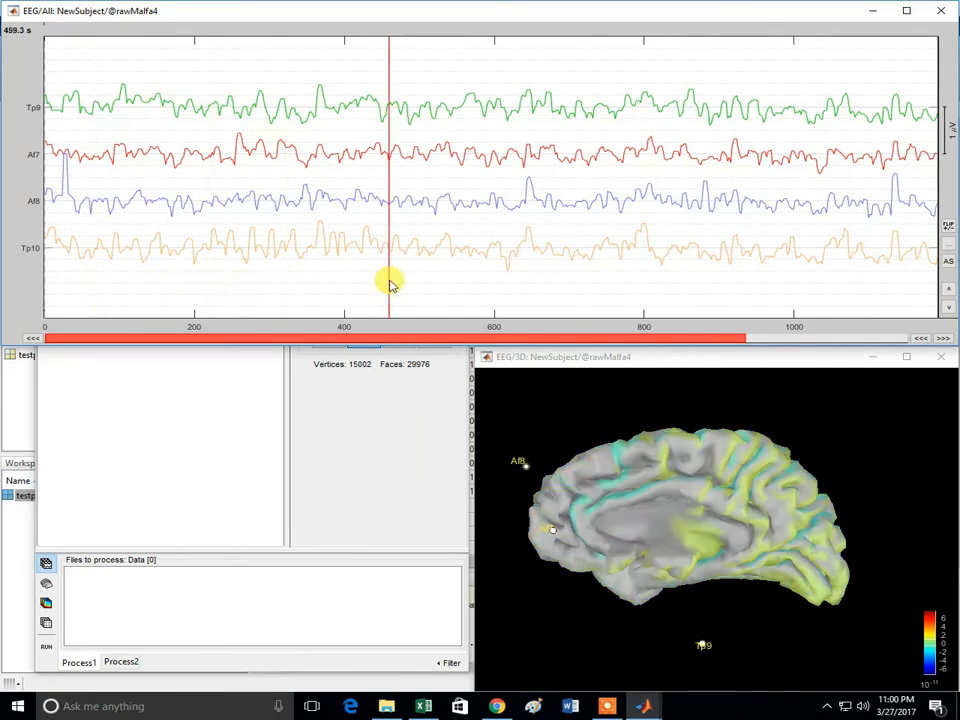
Separate the cortex by structure and rotate it to show one hemisphere's outer side and the other's inner side
{"action": "left_click", "coordinate": [382, 433]}
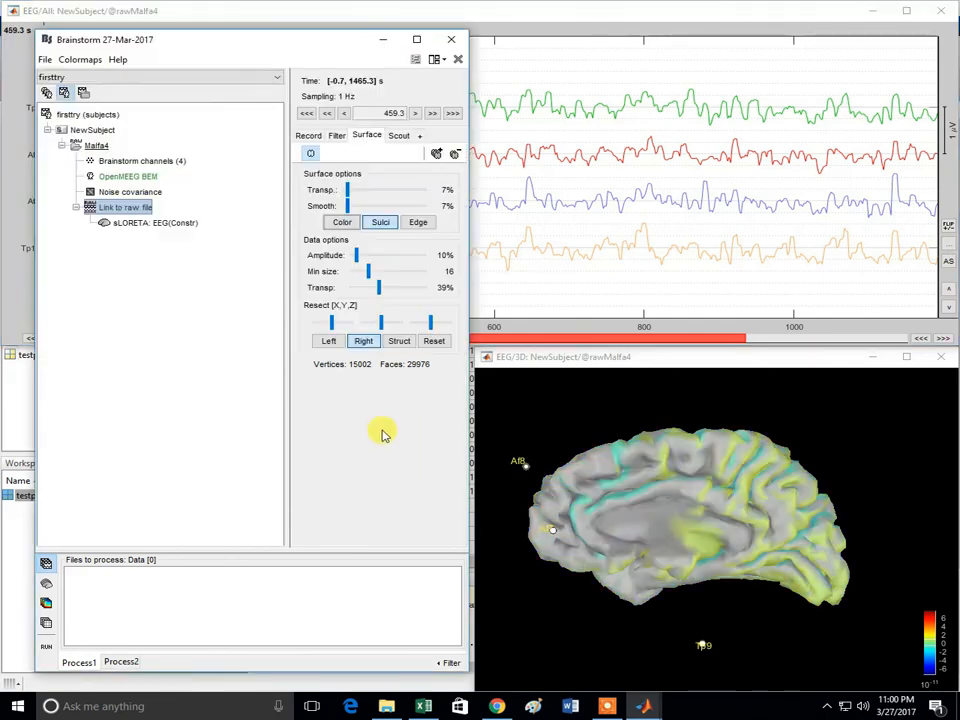
{"action": "left_click", "coordinate": [399, 344]}
{"action": "left_click_drag", "start_coordinate": [650, 625], "coordinate": [749, 388]}
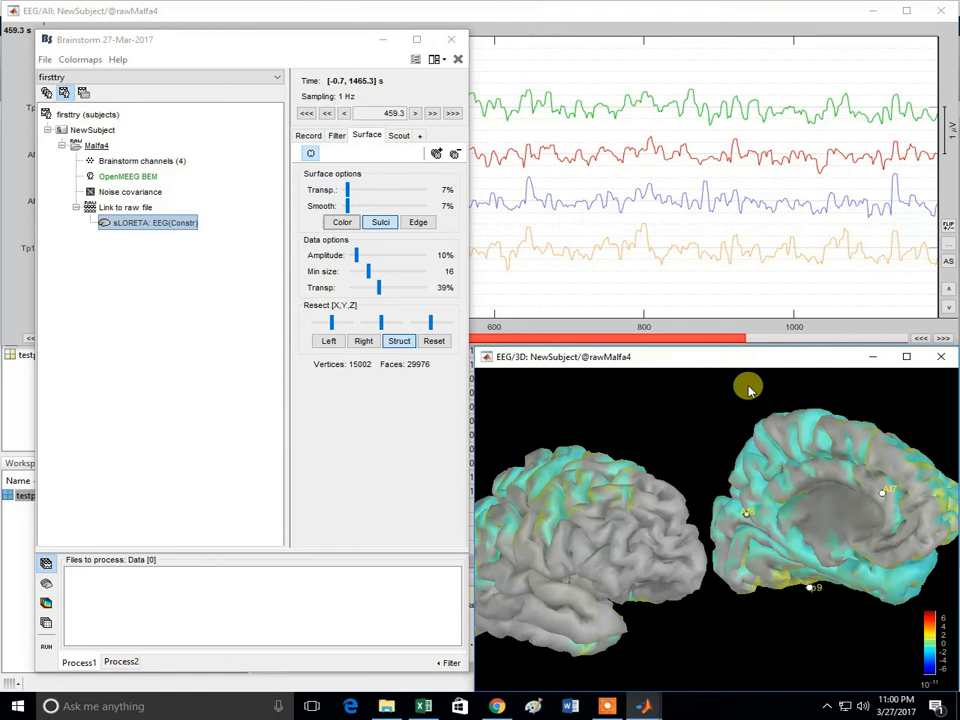
Examine the sources on the separated hemispheres at times such as 863.3, 27.3 and 43.3 s
{"action": "left_click", "coordinate": [604, 281]}
{"action": "left_click", "coordinate": [692, 285]}
{"action": "left_click", "coordinate": [753, 294]}
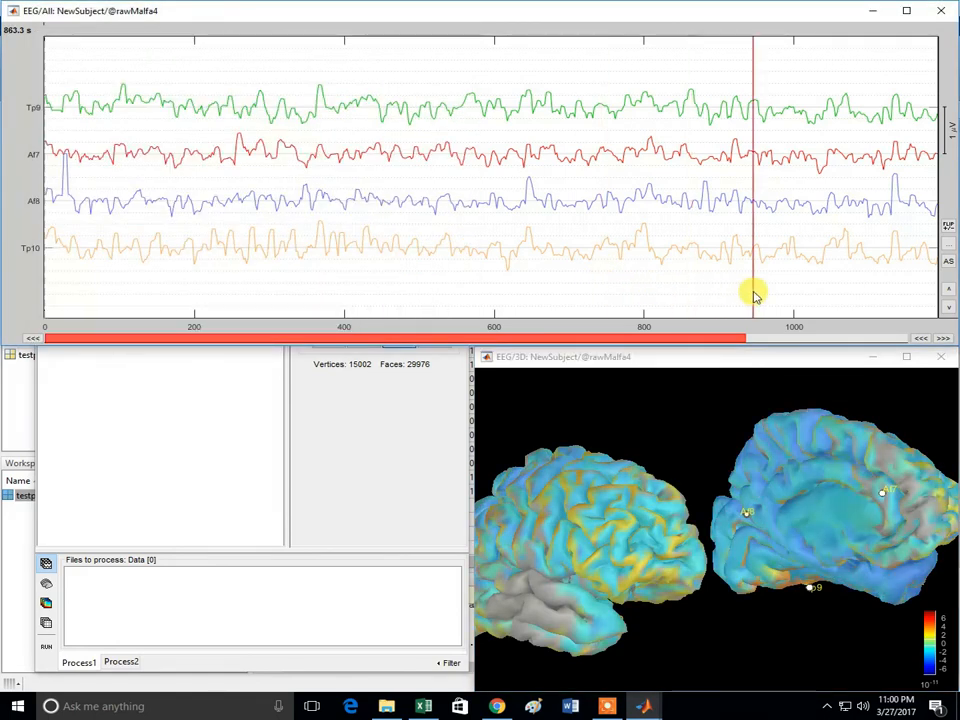
{"action": "left_click", "coordinate": [66, 300]}
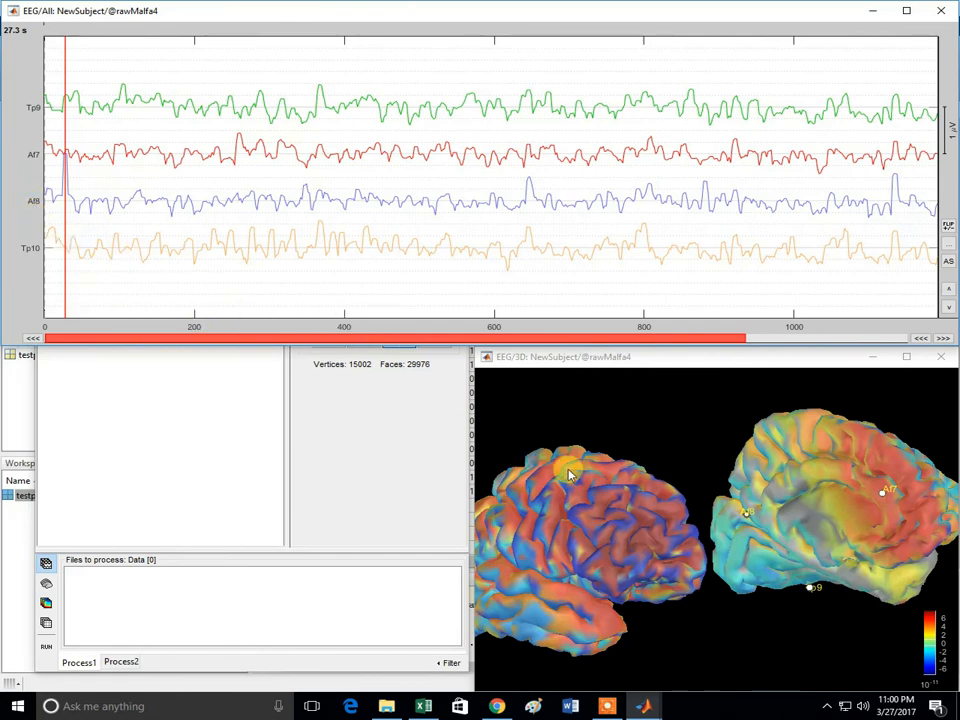
{"action": "left_click_drag", "start_coordinate": [567, 474], "coordinate": [623, 521]}
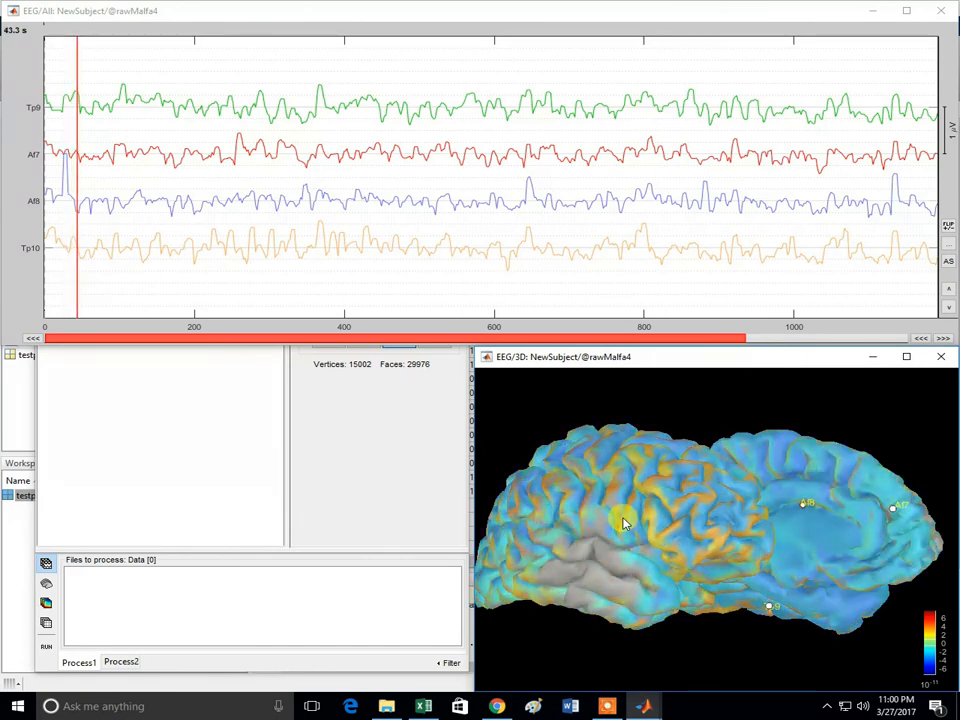
Rejoin the separated cortex structures and close the 3D cortex figure
{"action": "left_click", "coordinate": [408, 345]}
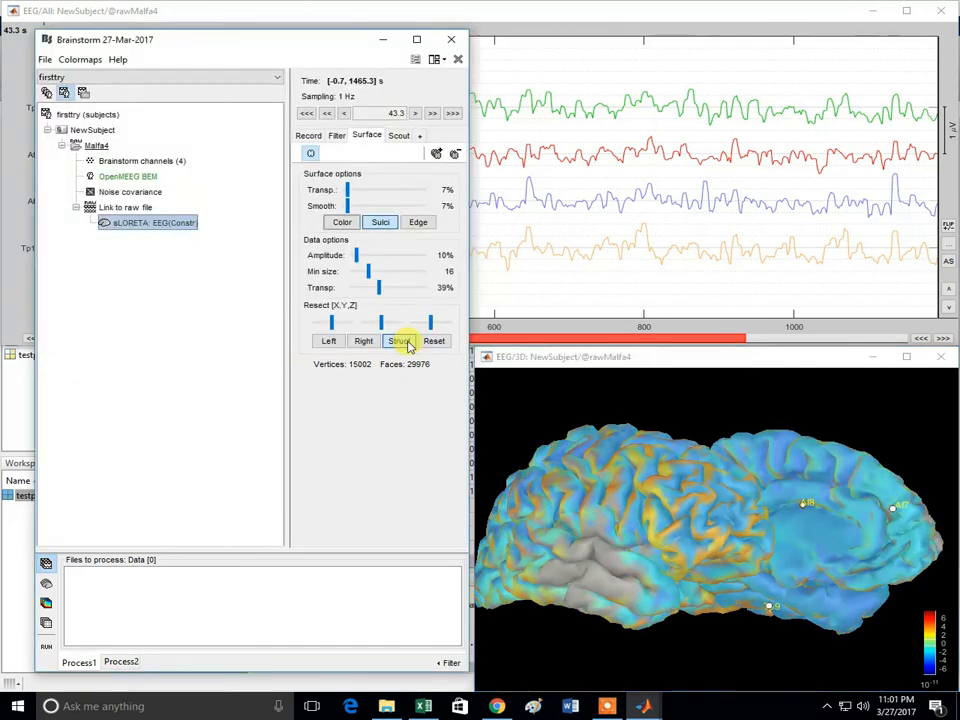
{"action": "left_click", "coordinate": [408, 345]}
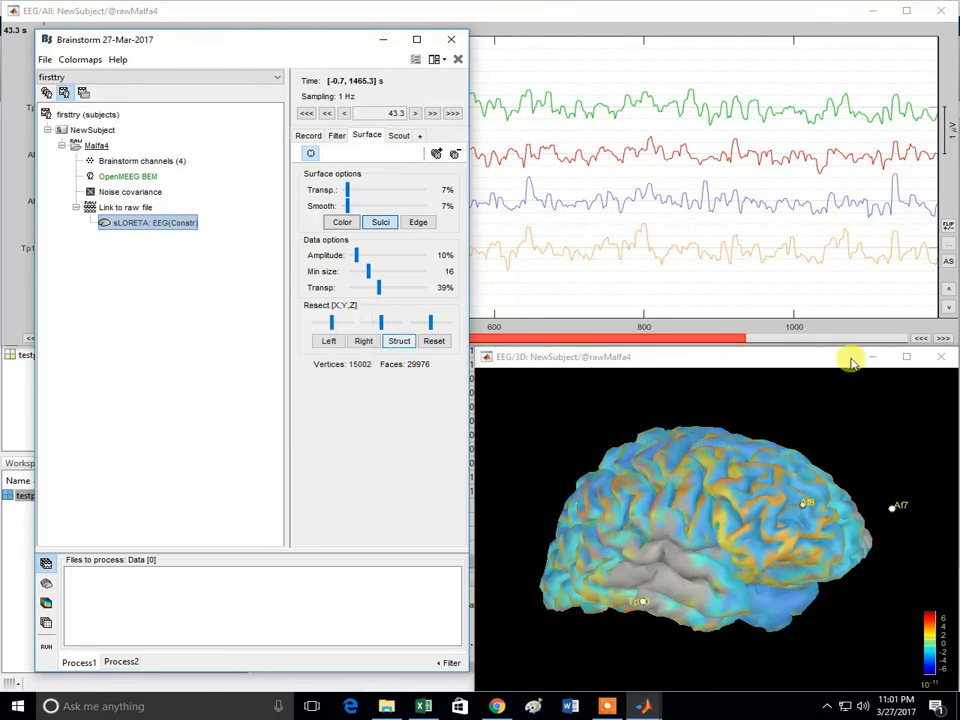
{"action": "left_click", "coordinate": [711, 361]}
{"action": "left_click", "coordinate": [945, 360]}
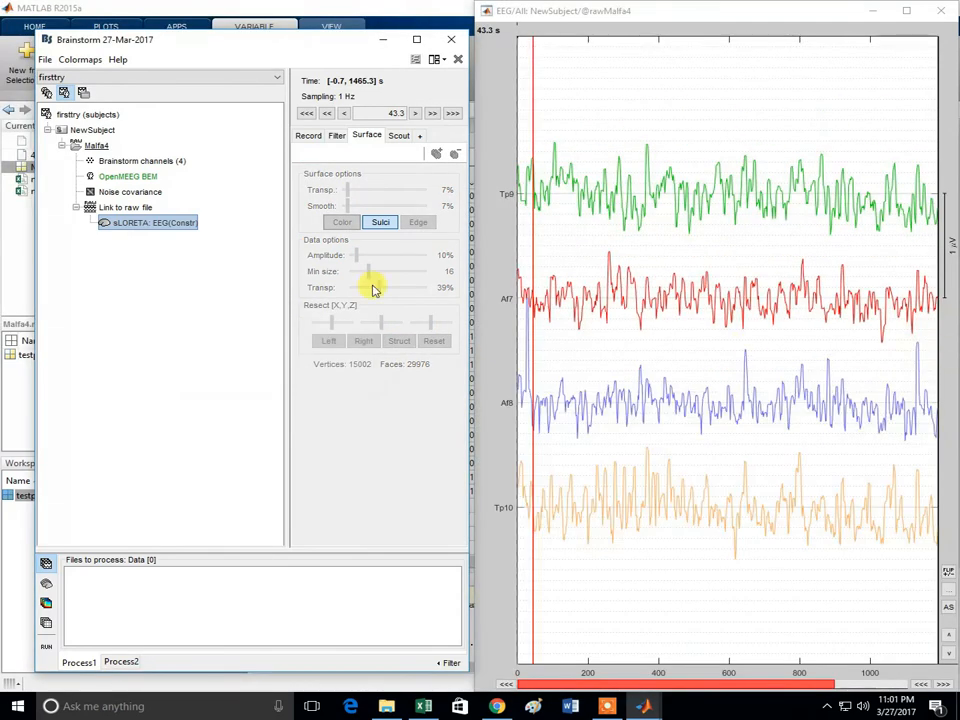
Display the sLORETA cortical activations on the 3D MRI, and inspect the slices enlarged from an oblique side view
{"action": "right_click", "coordinate": [127, 228]}
{"action": "mouse_move", "coordinate": [130, 234]}
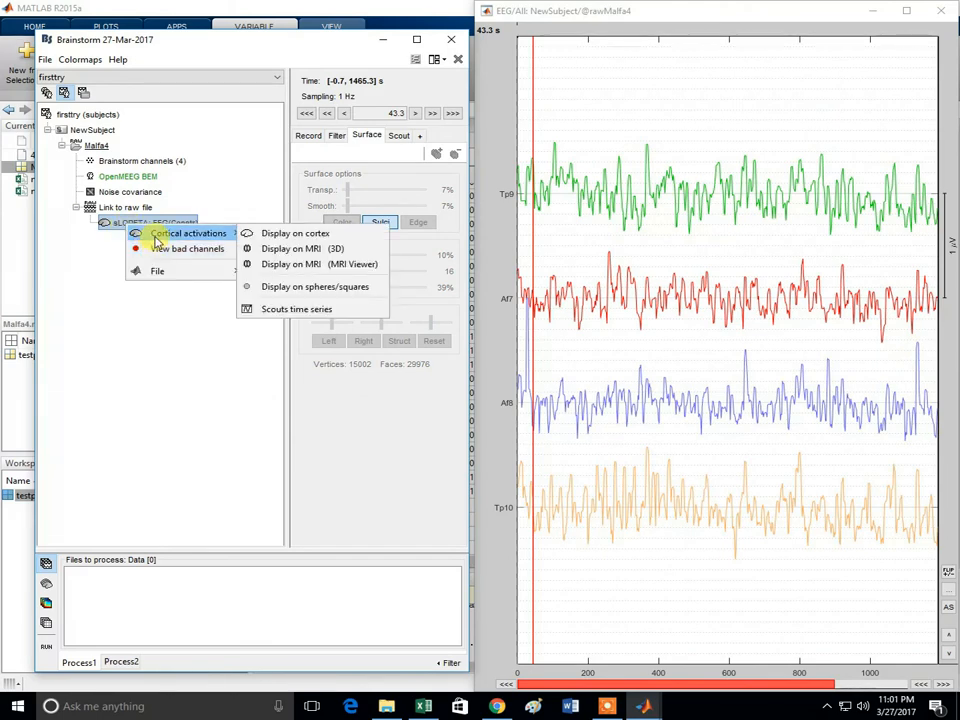
{"action": "left_click", "coordinate": [278, 246]}
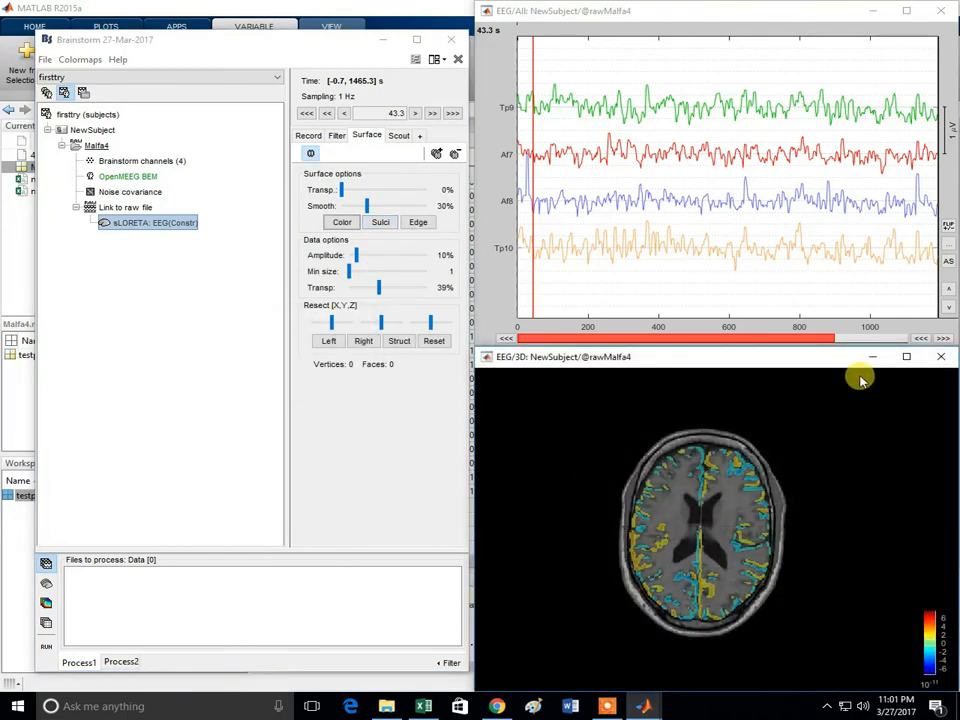
{"action": "left_click", "coordinate": [907, 357]}
{"action": "left_click_drag", "start_coordinate": [574, 407], "coordinate": [274, 426]}
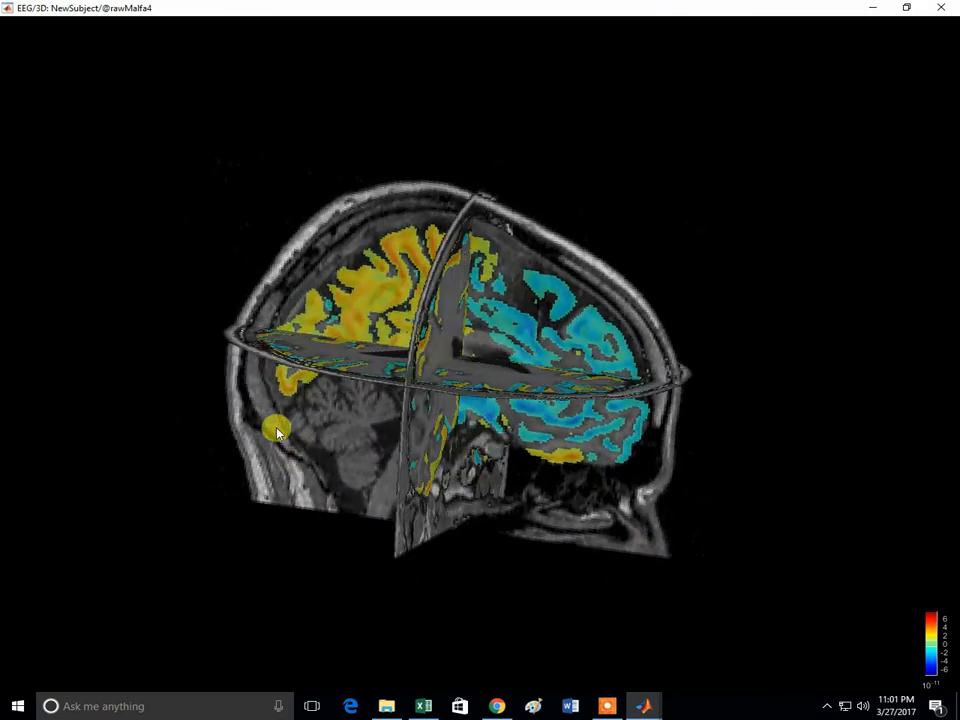
{"action": "left_click", "coordinate": [906, 10]}
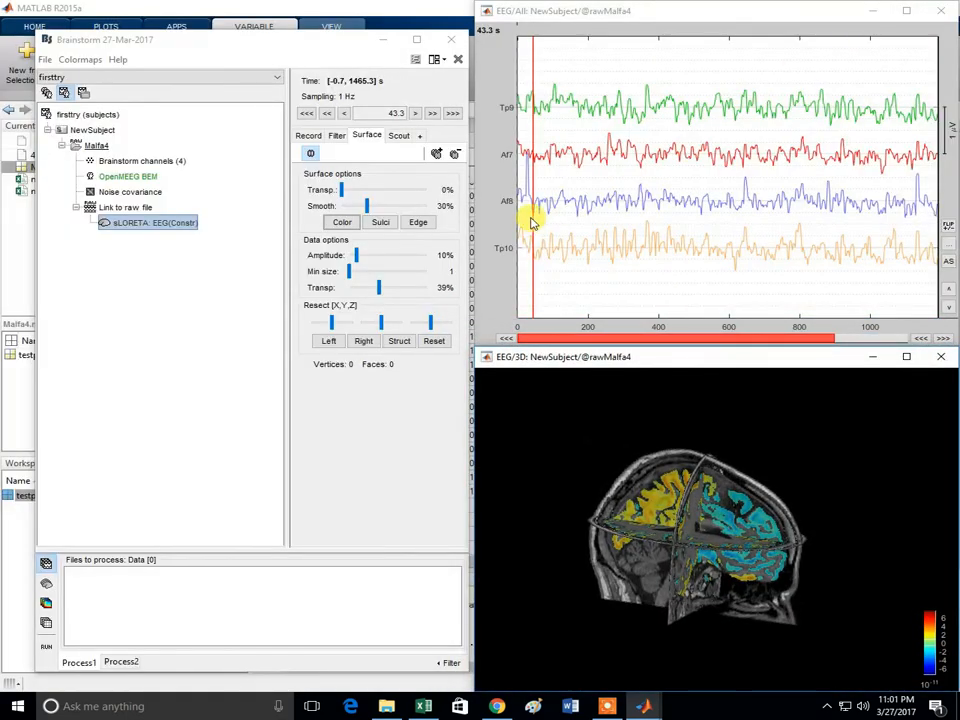
Examine the sources on the MRI slices sample by sample from 29.3 to 39.3 s, and at 431.3 s
{"action": "left_click", "coordinate": [531, 223]}
{"action": "left_click", "coordinate": [526, 223]}
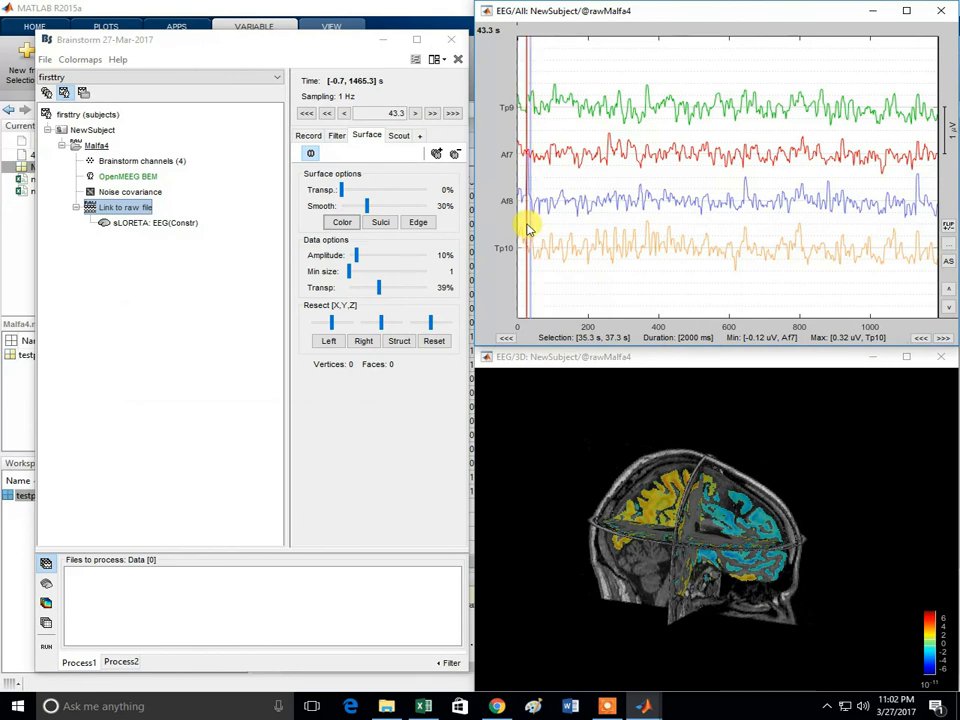
{"action": "key", "text": "Right"}
{"action": "key", "text": "Right"}
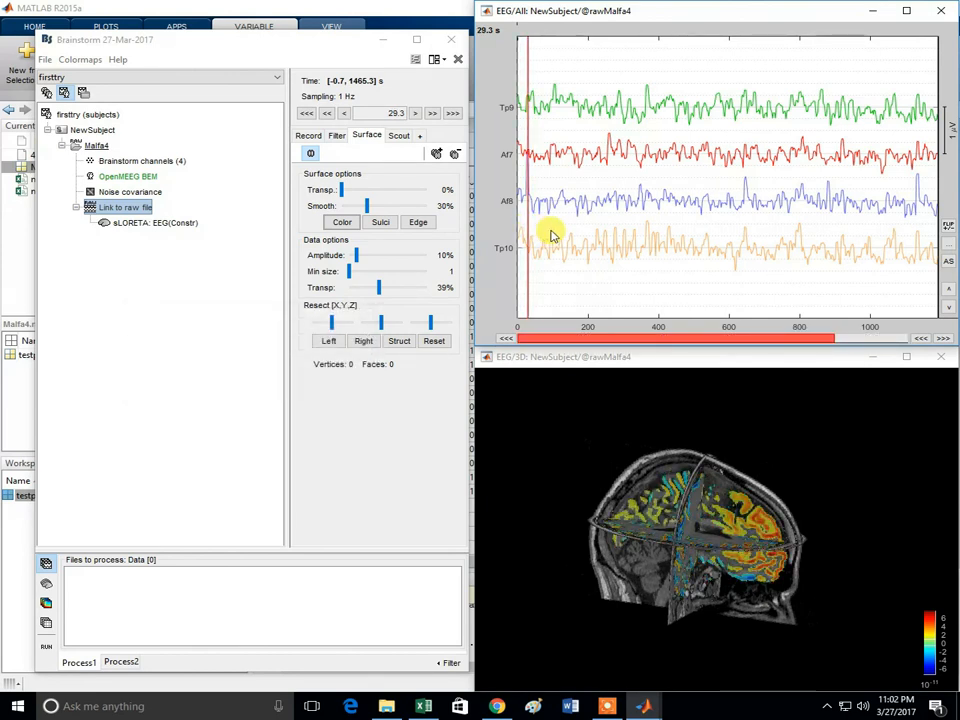
{"action": "key", "text": "Right"}
{"action": "key", "text": "Right"}
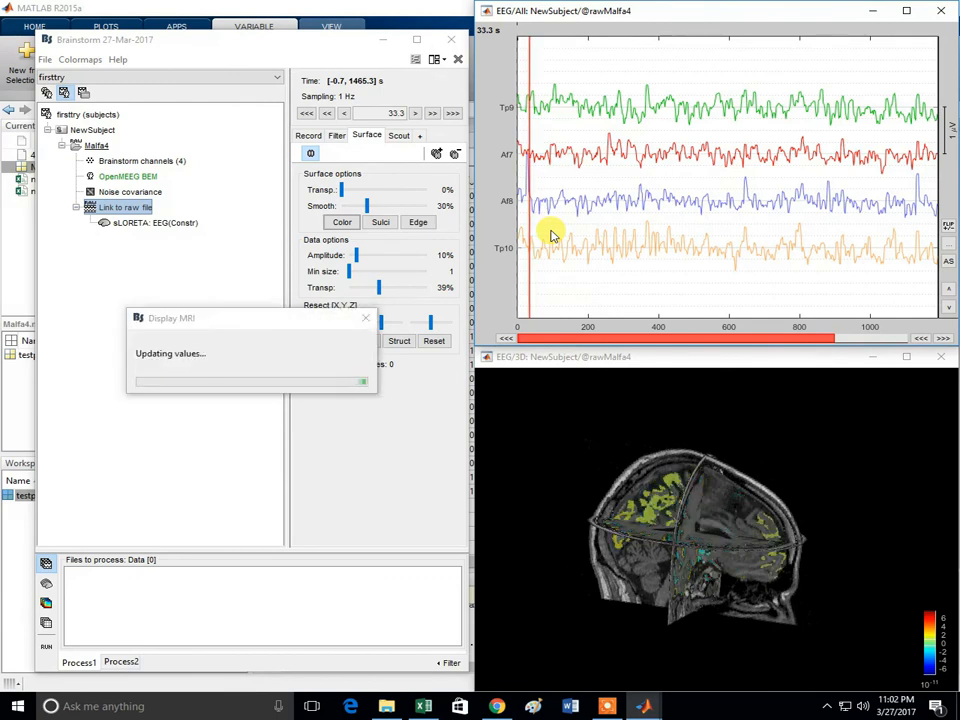
{"action": "key", "text": "Right"}
{"action": "key", "text": "Right"}
{"action": "key", "text": "Right"}
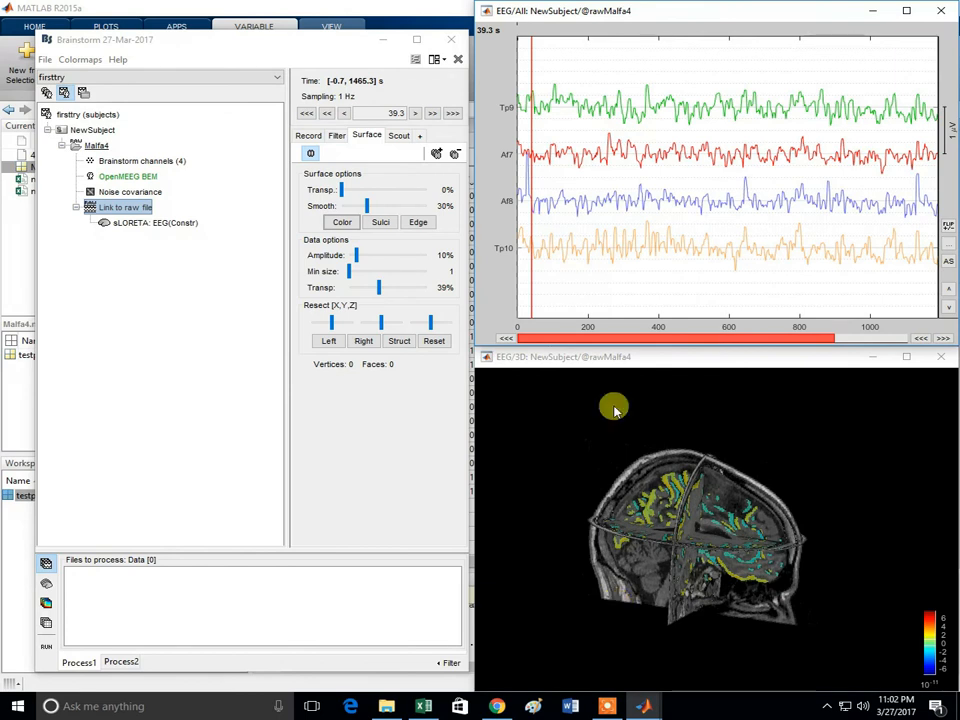
{"action": "left_click", "coordinate": [573, 274]}
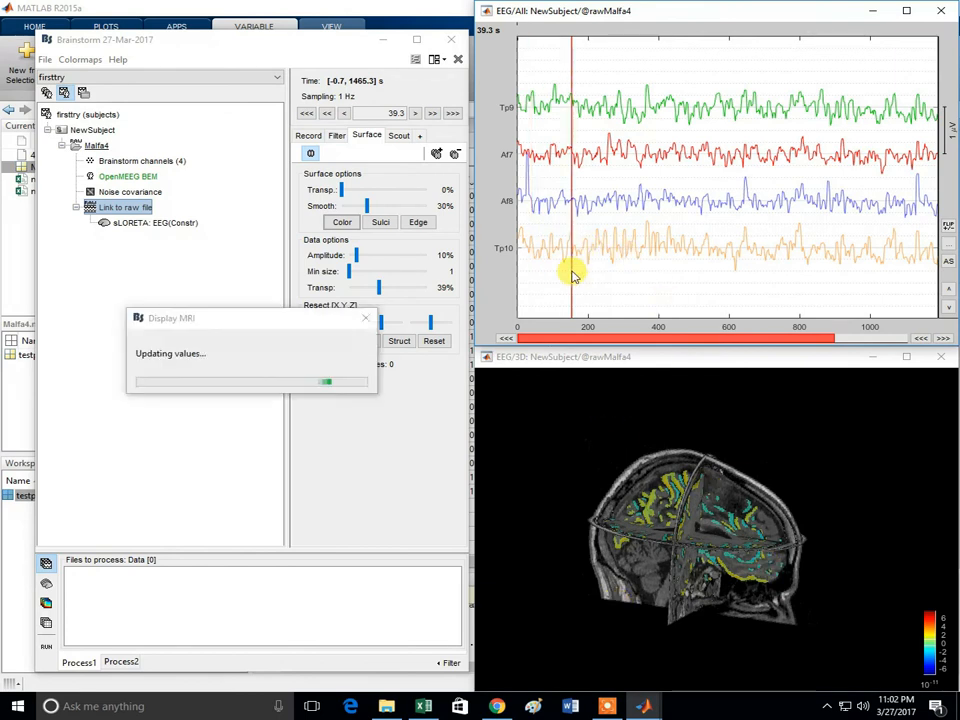
{"action": "left_click", "coordinate": [665, 295]}
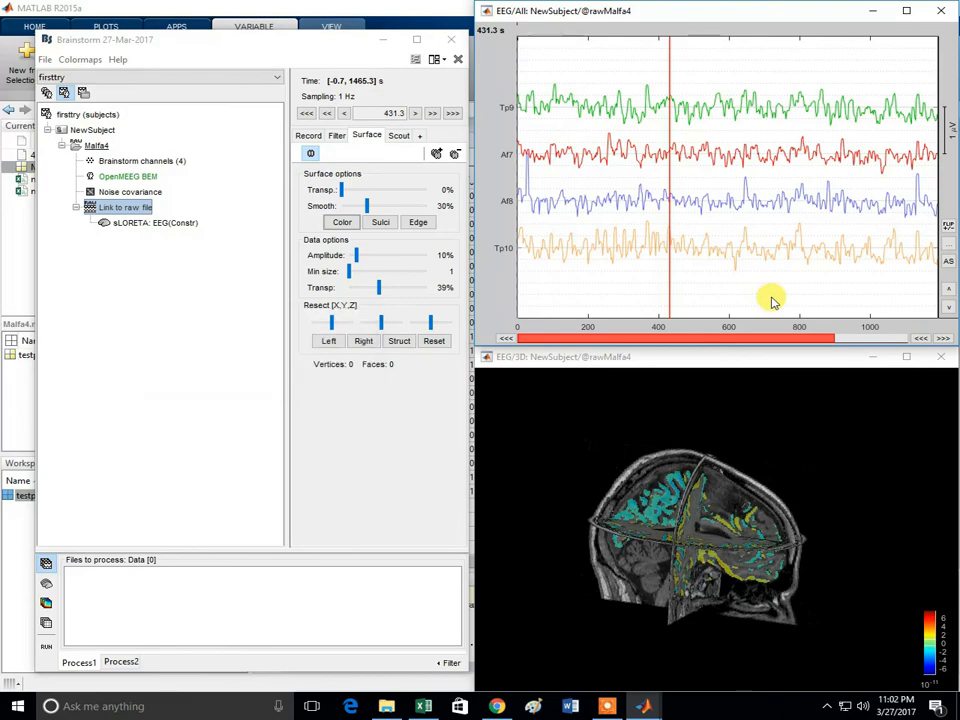